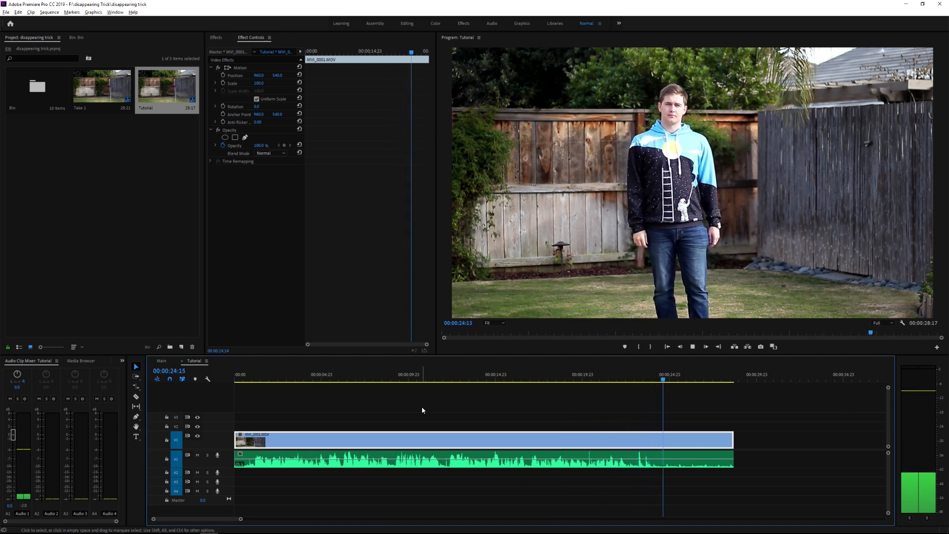
# Step: Move the playhead in the Tutorial sequence to 00:00:20:10
pyautogui.moveTo(689, 381); pyautogui.dragTo(671, 383)
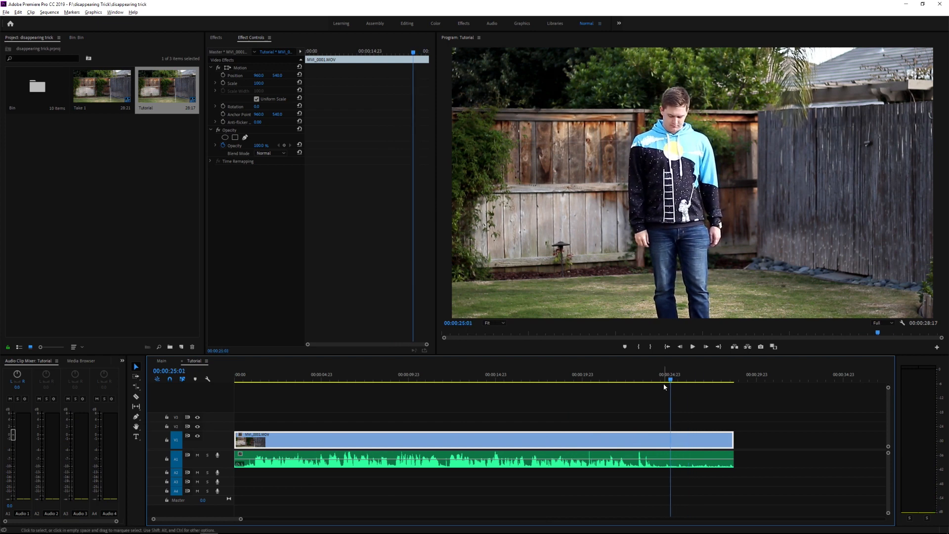
pyautogui.click(589, 379)
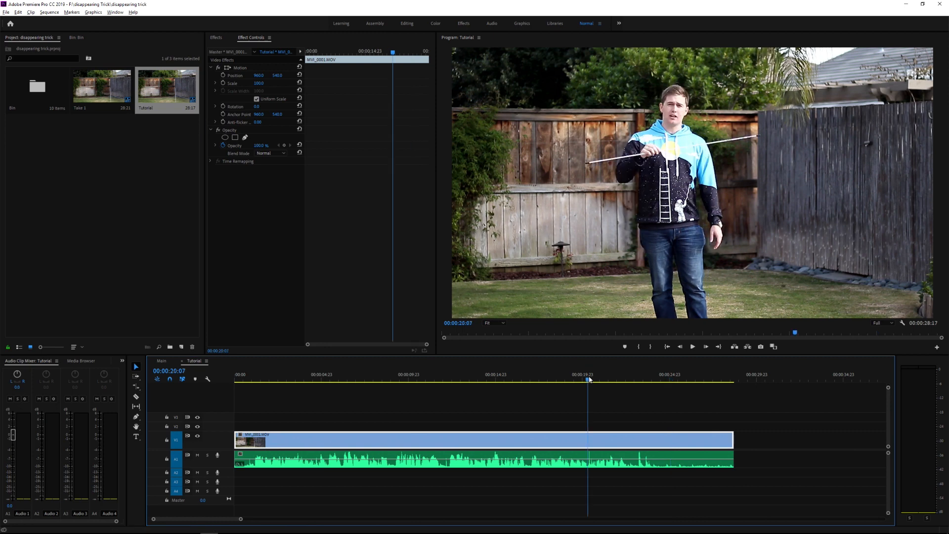
pyautogui.moveTo(590, 379); pyautogui.dragTo(592, 380)
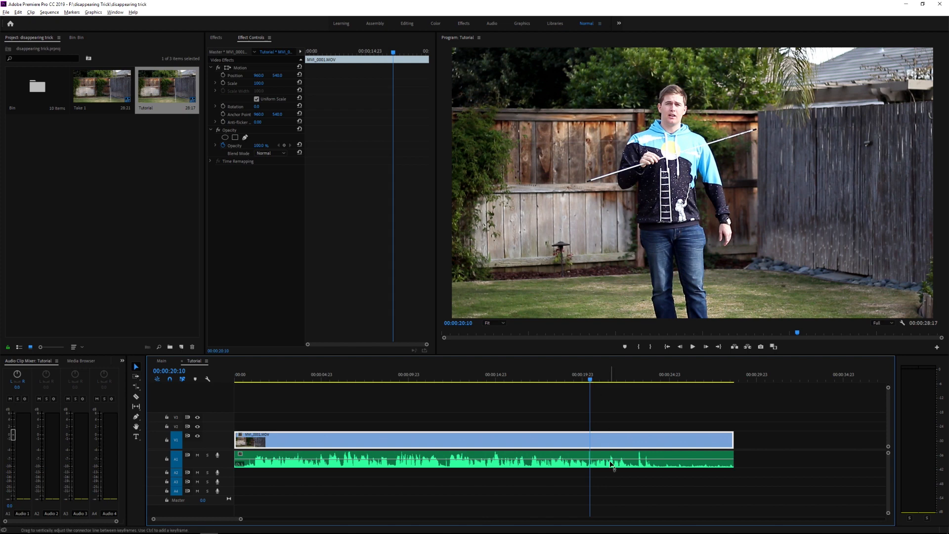
# Step: Add volume keyframes around the audio spike near 00:00:20:10 on super power.wav and pull the level down between them
pyautogui.press('=')
pyautogui.press('=')
pyautogui.press('=')
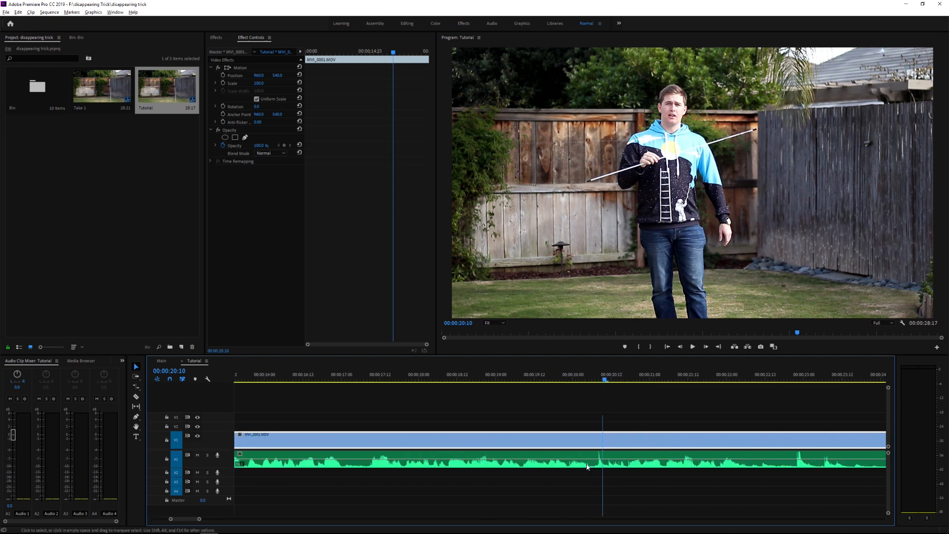
pyautogui.click(587, 409)
pyautogui.press('p')
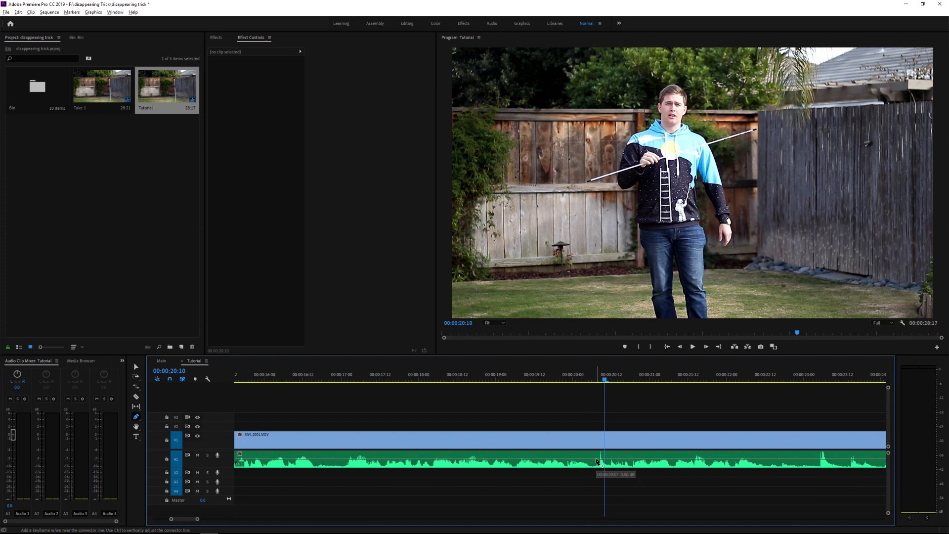
pyautogui.click(596, 460)
pyautogui.click(606, 460)
pyautogui.moveTo(602, 459)
pyautogui.mouseDown()
pyautogui.moveTo(602, 476)
pyautogui.moveTo(605, 467)
pyautogui.mouseUp()
pyautogui.press('v')
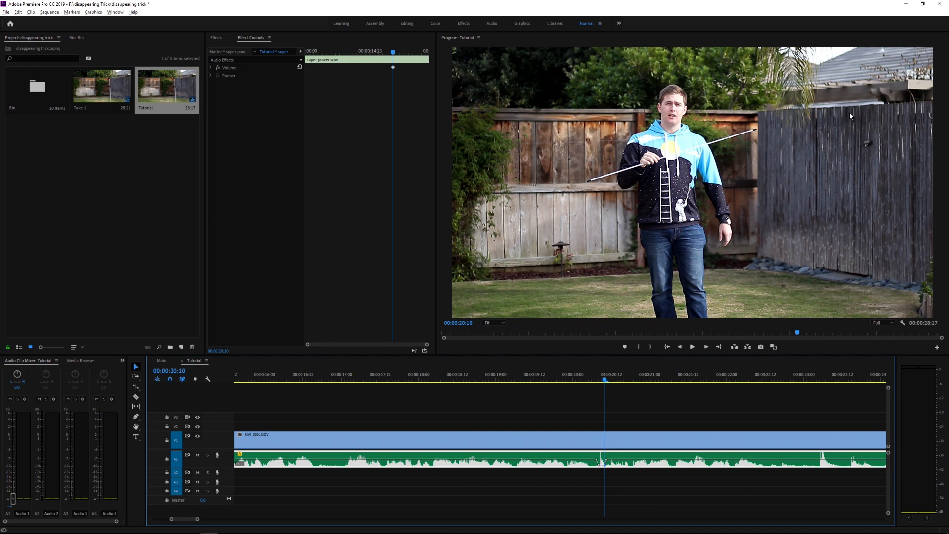
pyautogui.press('-')
pyautogui.press('-')
pyautogui.press('-')
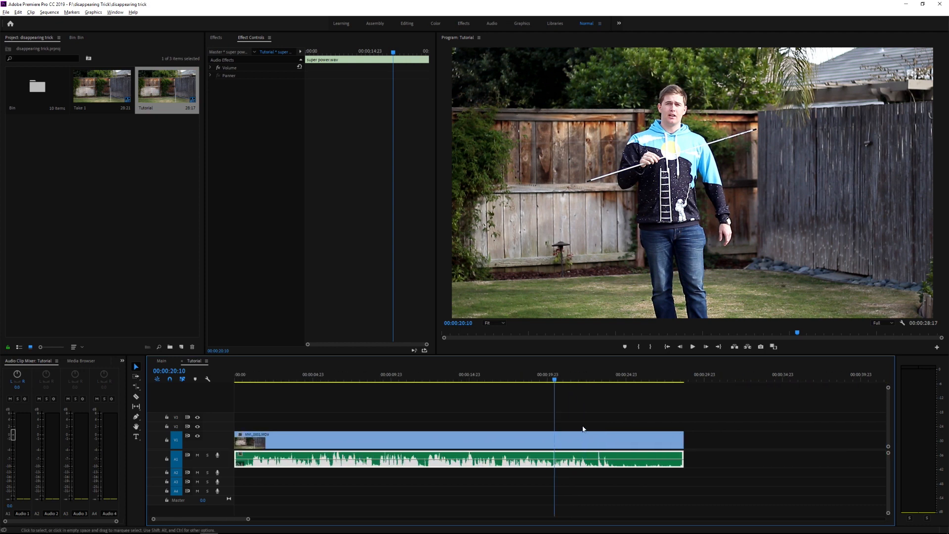
pyautogui.click(582, 423)
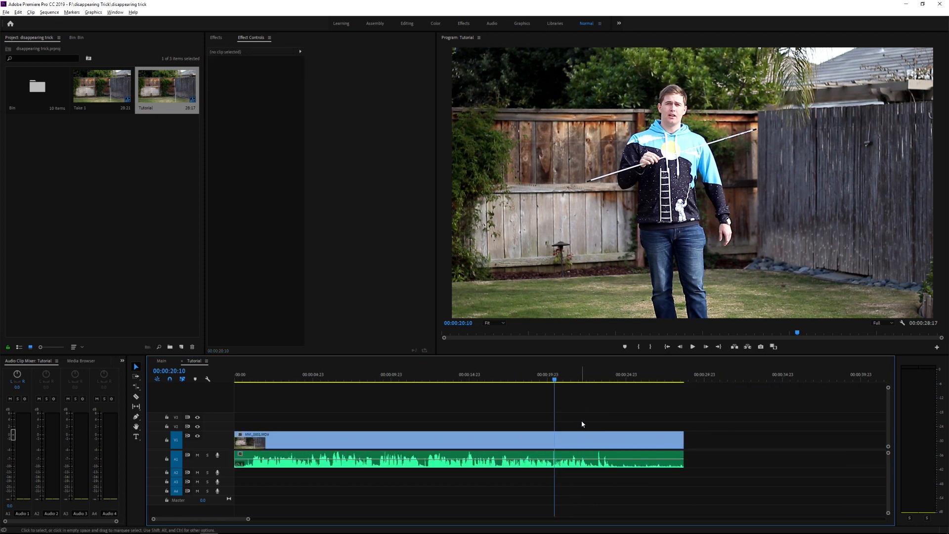
# Step: Replace the MVI_0001.MOV clip with an After Effects composition and play back its opening seconds there
pyautogui.rightClick(560, 437)
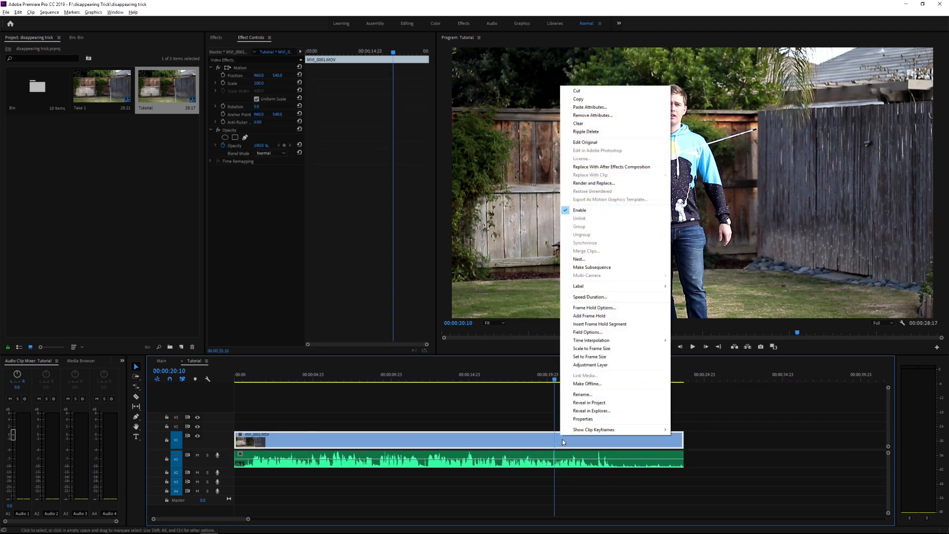
pyautogui.click(579, 167)
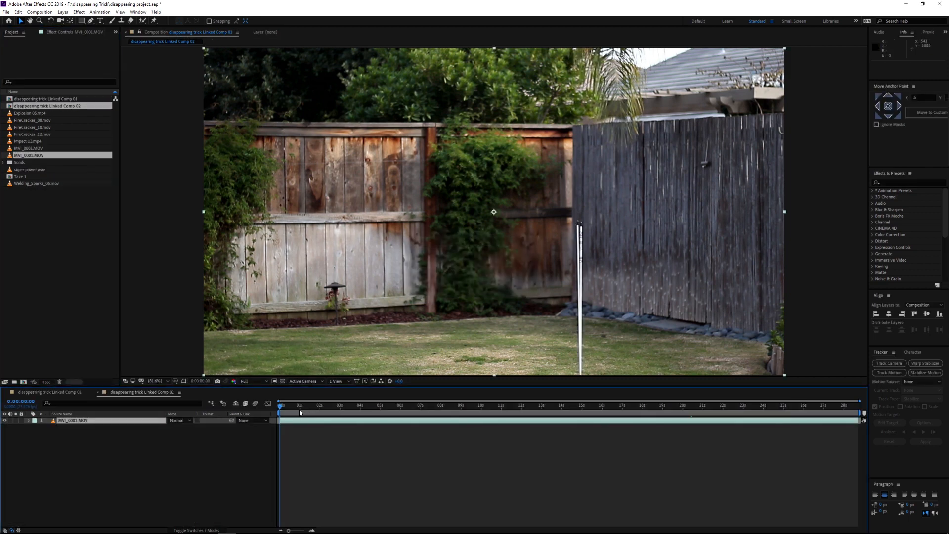
pyautogui.moveTo(288, 406); pyautogui.dragTo(314, 409)
pyautogui.press('space')
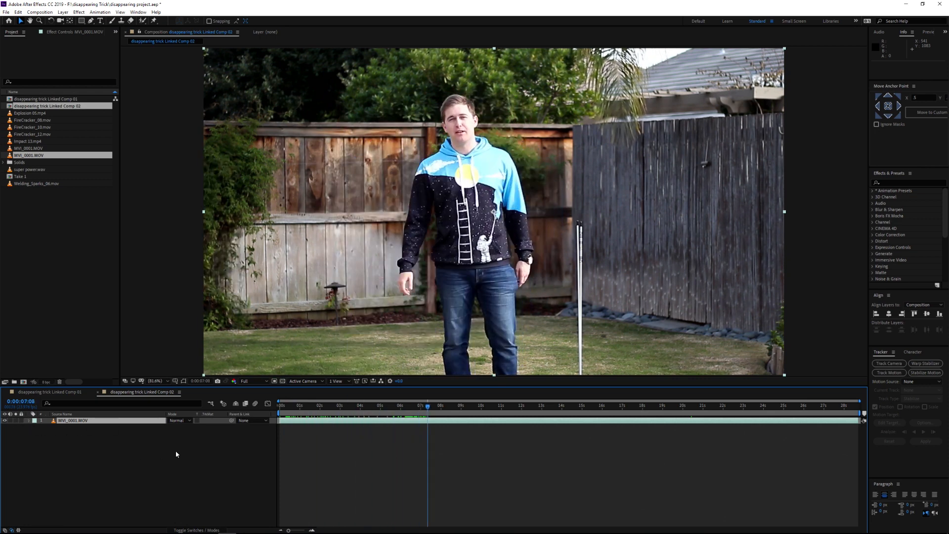
pyautogui.hotkey('alt', 'Tab')
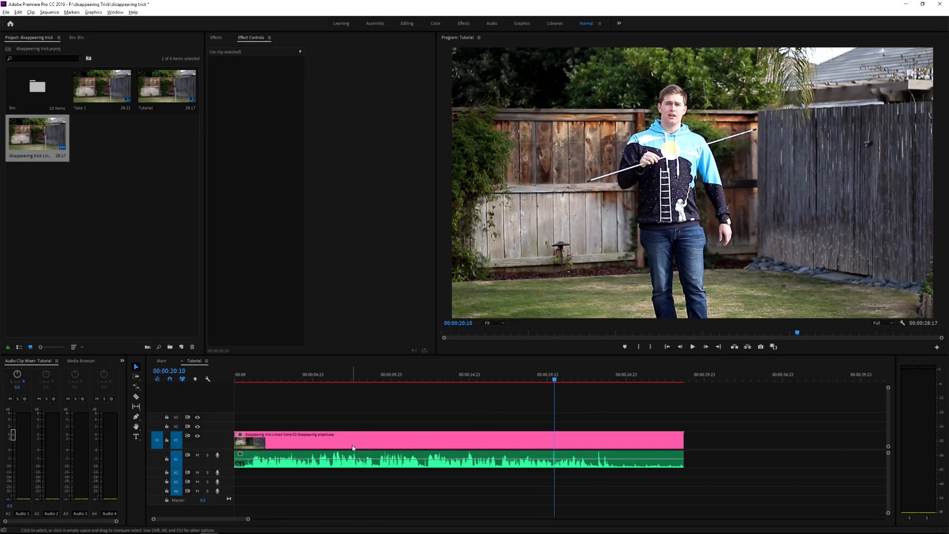
pyautogui.click(346, 439)
pyautogui.moveTo(350, 400); pyautogui.dragTo(391, 478)
pyautogui.rightClick(397, 438)
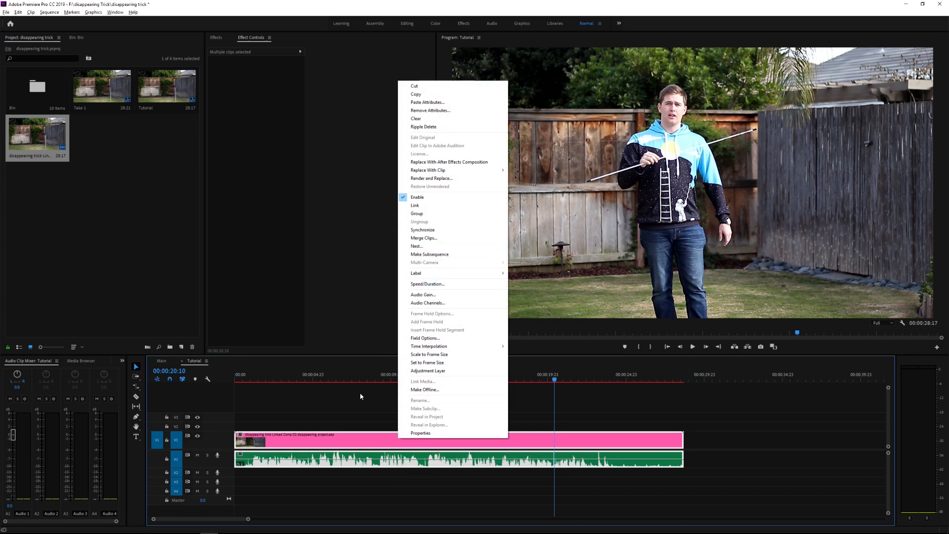
pyautogui.click(361, 392)
pyautogui.rightClick(404, 445)
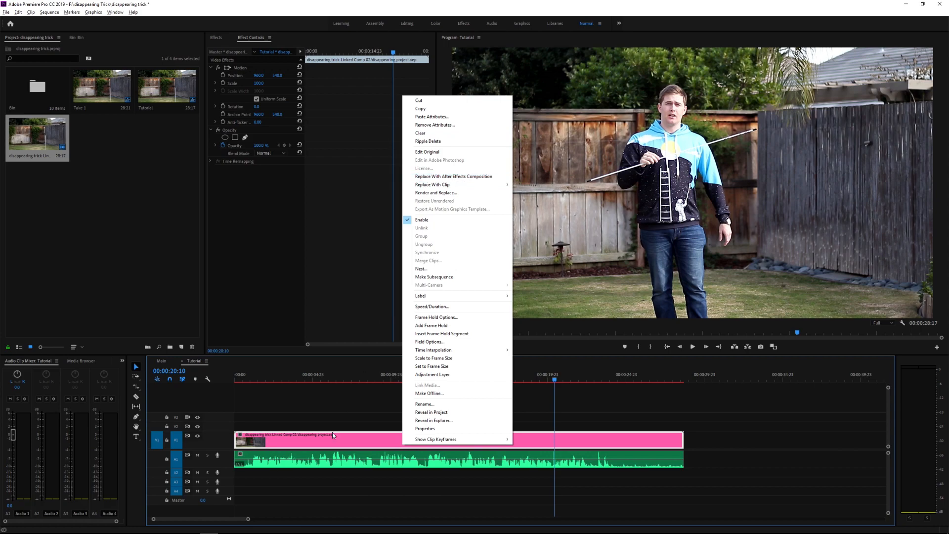
pyautogui.click(423, 176)
pyautogui.moveTo(331, 411); pyautogui.dragTo(374, 413)
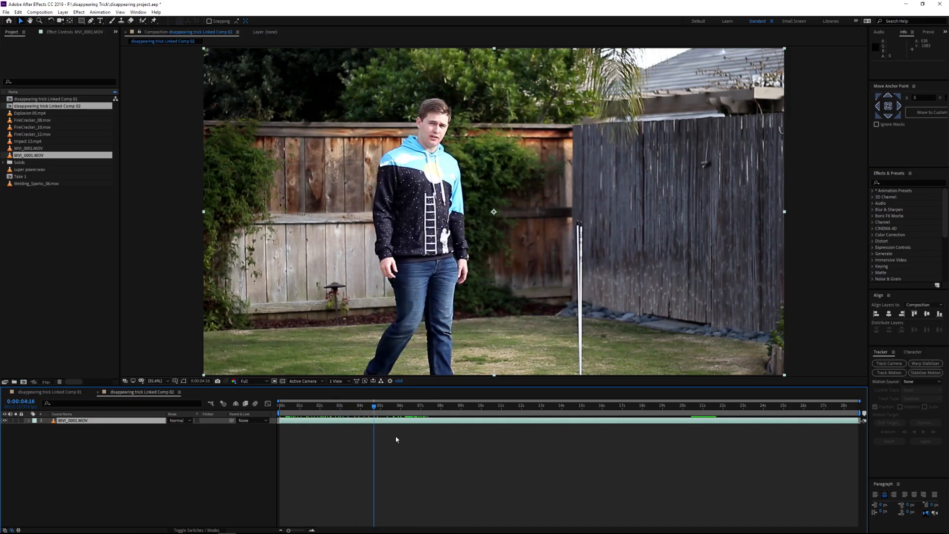
pyautogui.hotkey('alt', 'Tab')
pyautogui.click(380, 439)
pyautogui.click(381, 459)
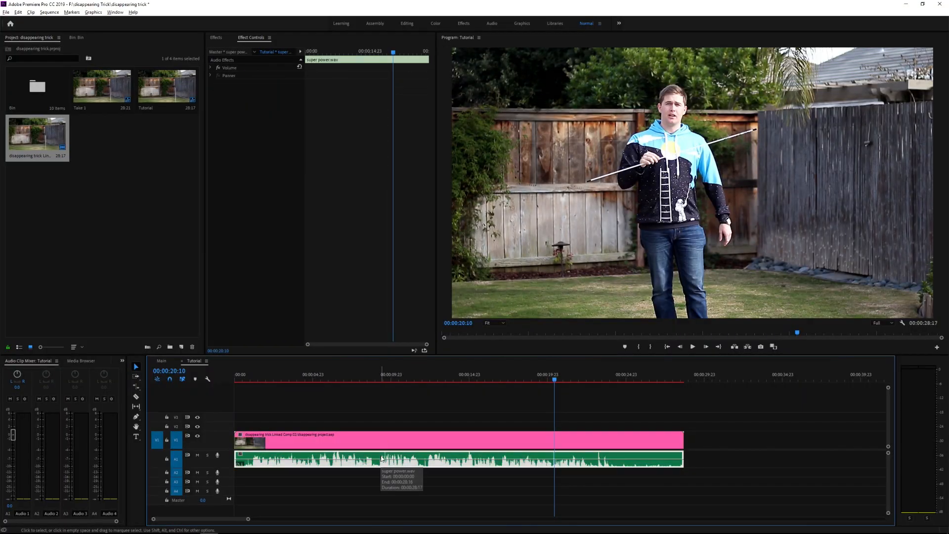
pyautogui.click(387, 438)
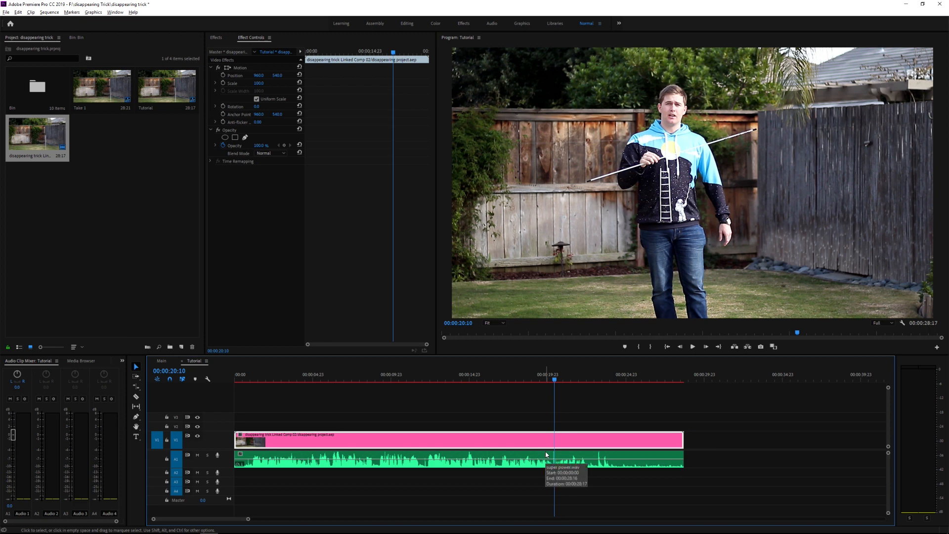
pyautogui.hotkey('alt', 'Tab')
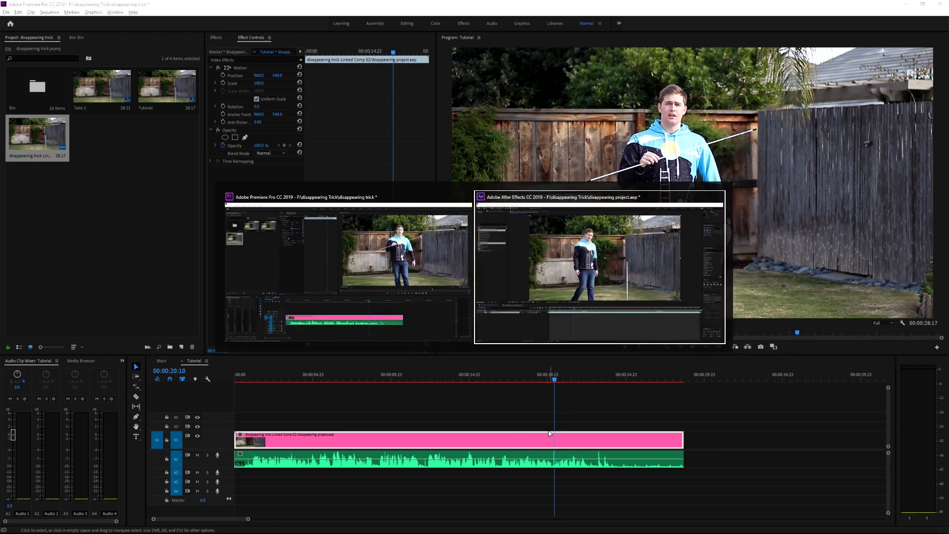
# Step: Scrub through the composition to 0:00:23:20, where the stick is out of frame, and duplicate the MVI_0001.MOV layer
pyautogui.moveTo(354, 409); pyautogui.dragTo(429, 416)
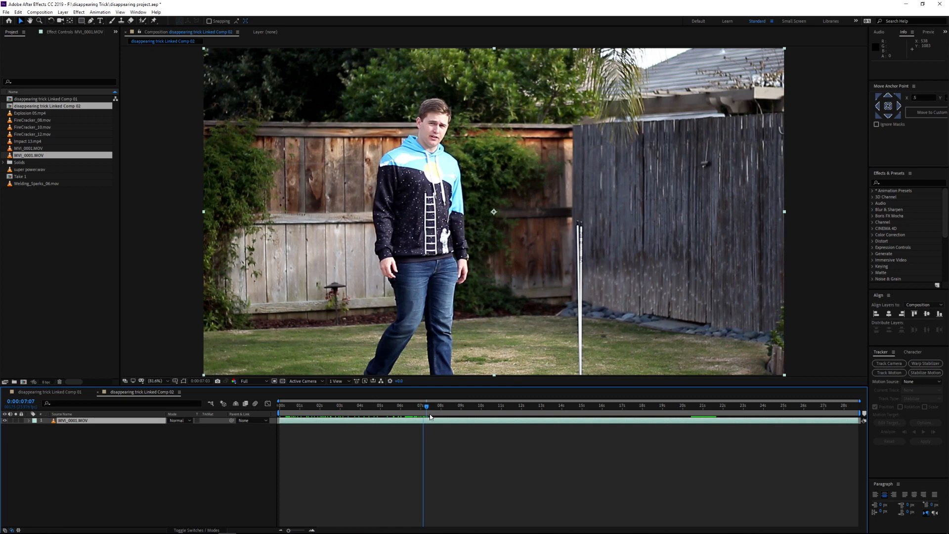
pyautogui.moveTo(430, 417); pyautogui.dragTo(491, 412)
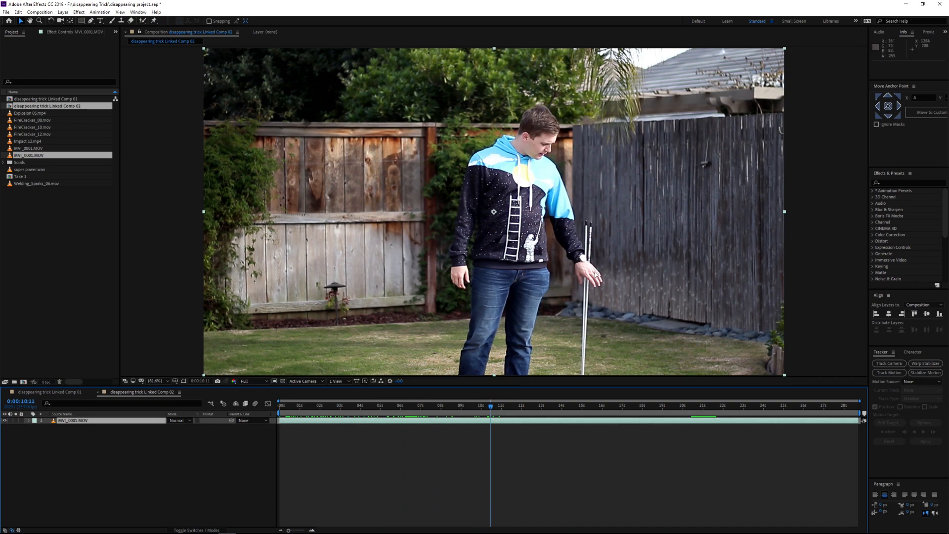
pyautogui.moveTo(484, 408); pyautogui.dragTo(760, 408)
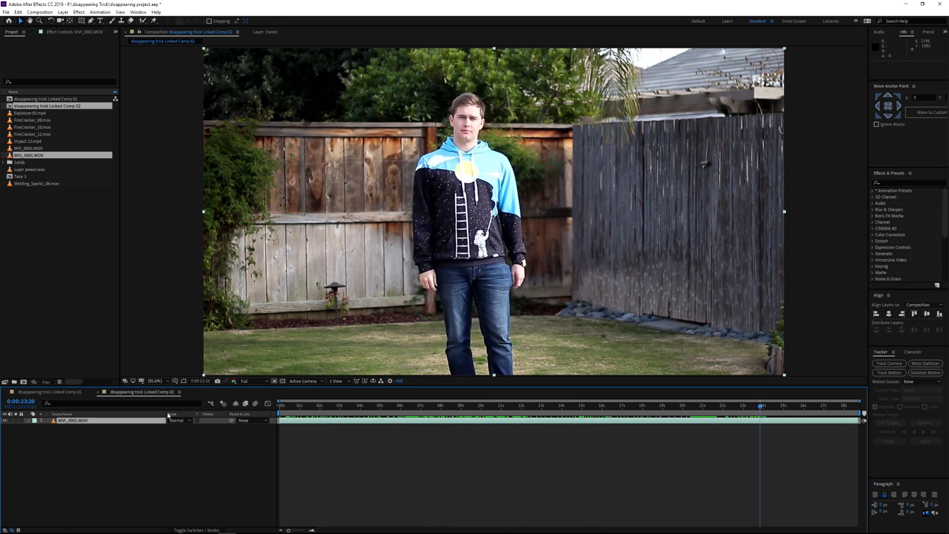
pyautogui.click(134, 424)
pyautogui.hotkey('ctrl', 'd')
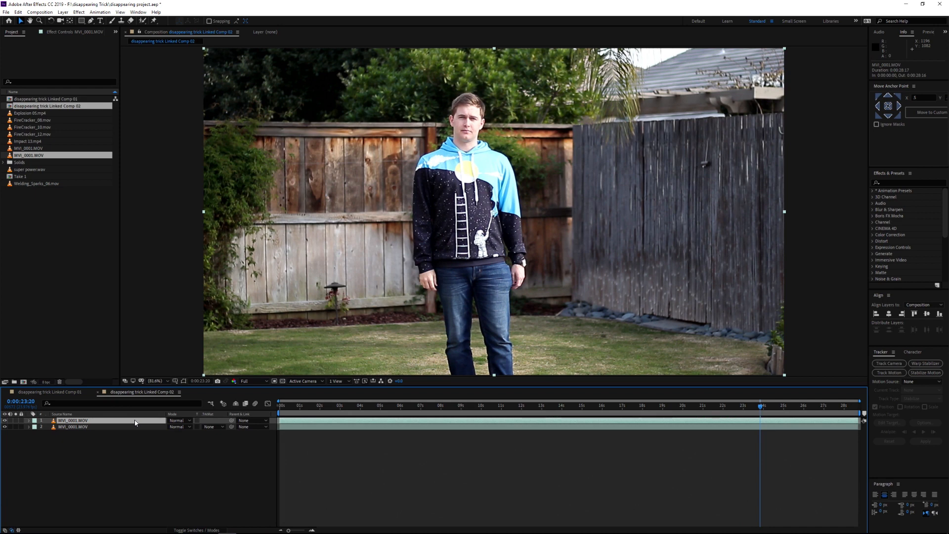
# Step: Freeze the upper MVI_0001.MOV layer on the frame at 0:00:23:13
pyautogui.rightClick(402, 419)
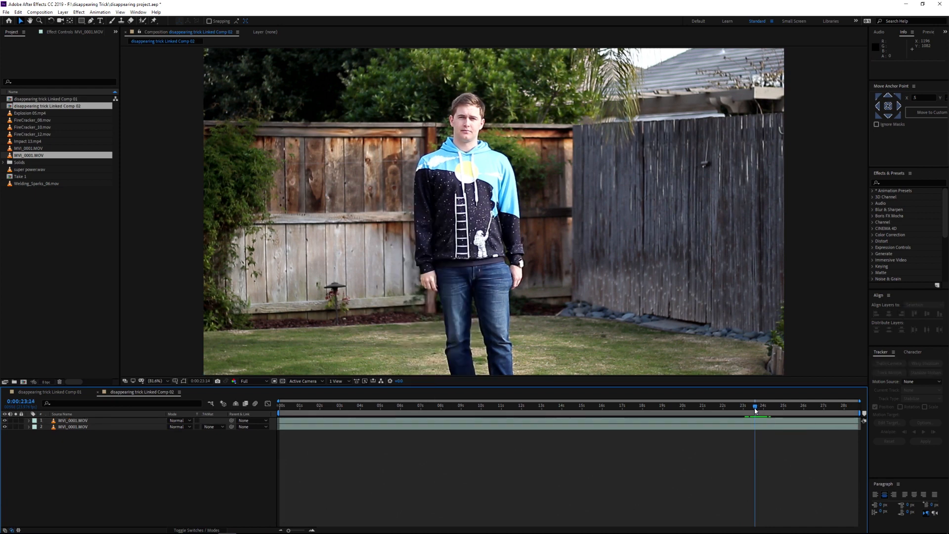
pyautogui.moveTo(755, 410); pyautogui.dragTo(754, 408)
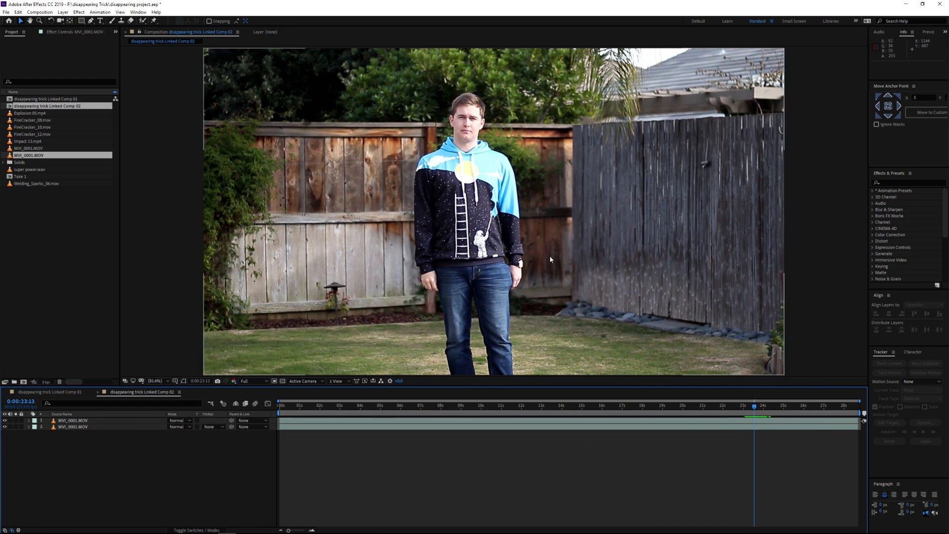
pyautogui.rightClick(733, 421)
pyautogui.moveTo(811, 259)
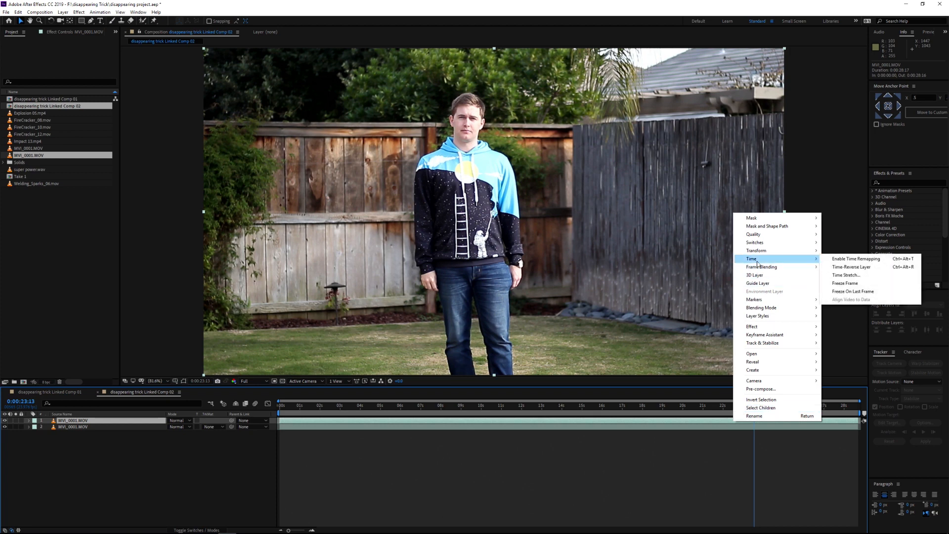
pyautogui.click(851, 284)
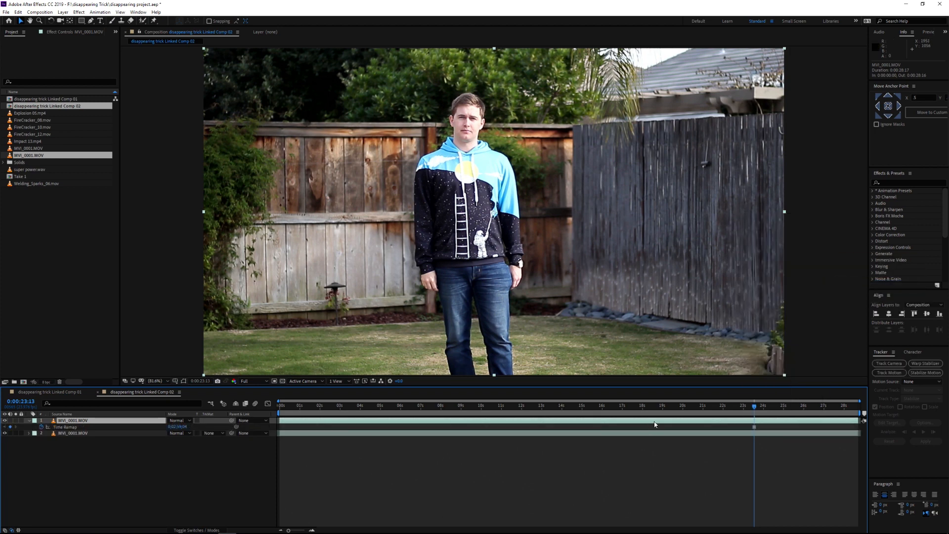
# Step: Move the playhead to 0:00:14:18 and select the frozen upper layer
pyautogui.moveTo(691, 410); pyautogui.dragTo(578, 408)
pyautogui.click(73, 434)
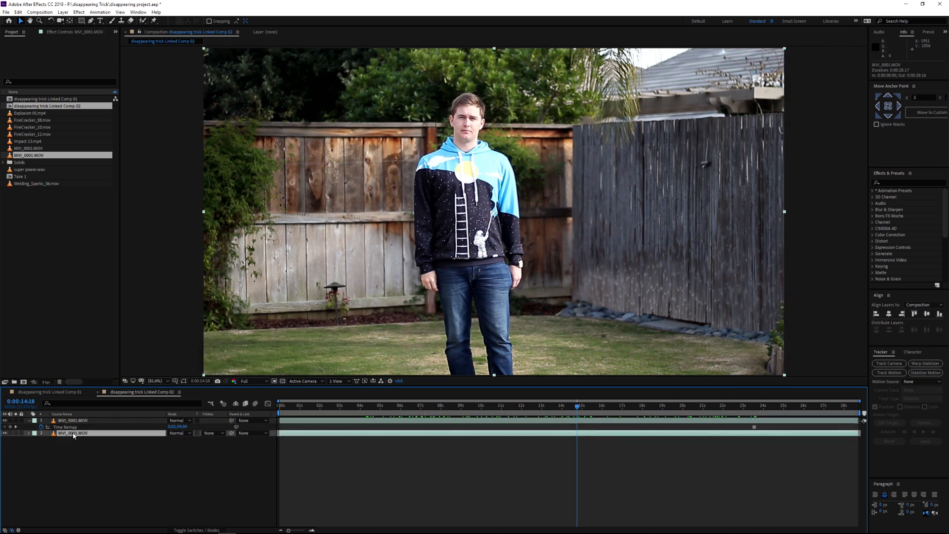
pyautogui.click(80, 421)
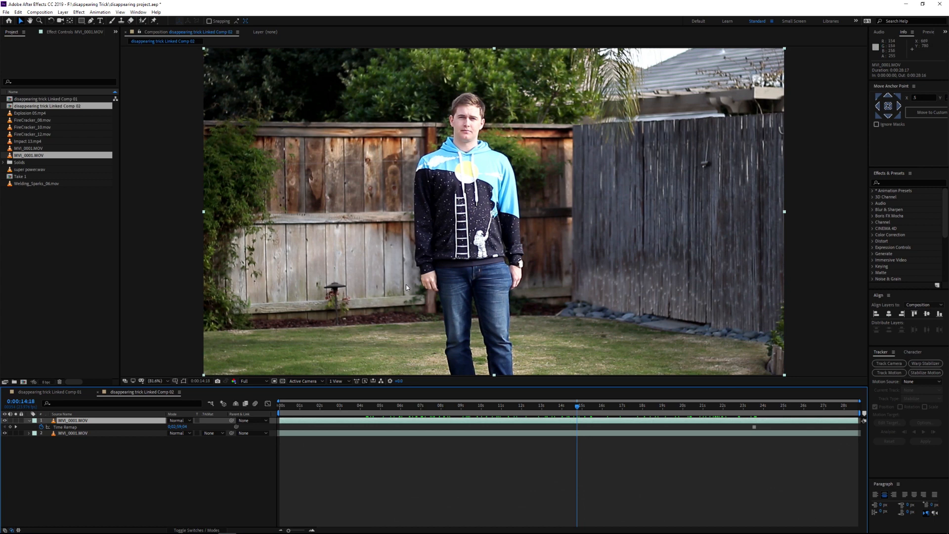
pyautogui.click(82, 22)
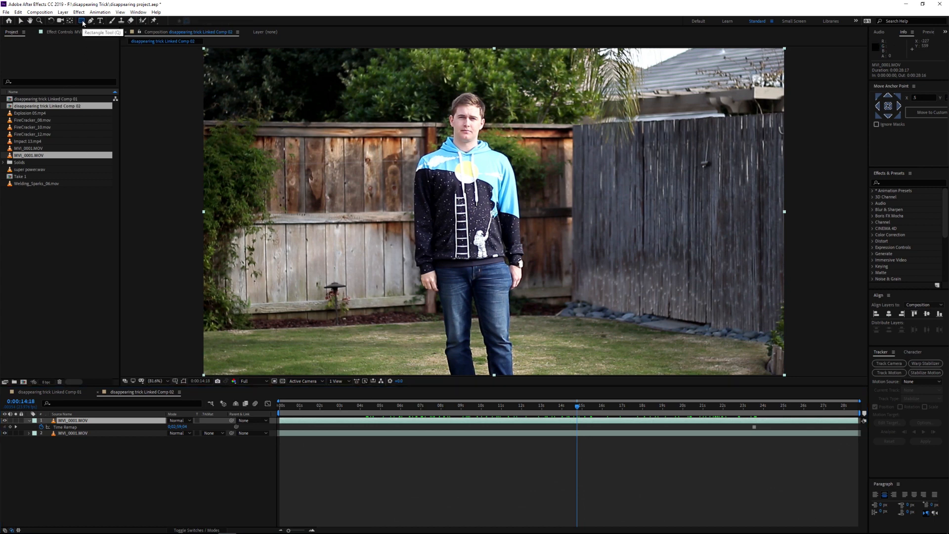
pyautogui.click(83, 23)
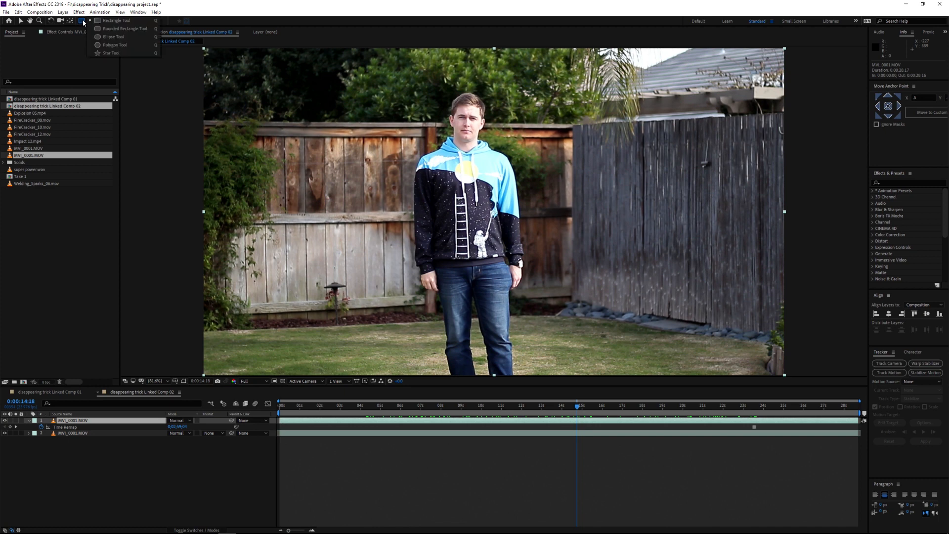
pyautogui.click(83, 23)
pyautogui.click(90, 22)
pyautogui.click(536, 224)
pyautogui.click(604, 225)
pyautogui.click(628, 359)
pyautogui.click(550, 315)
pyautogui.click(537, 224)
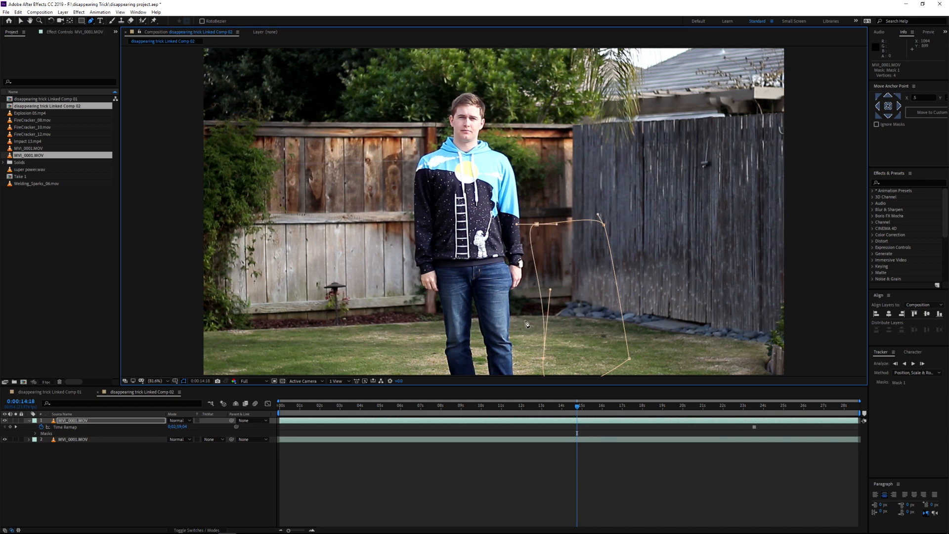
pyautogui.hotkey('ctrl', 'z')
pyautogui.hotkey('ctrl', 'z')
pyautogui.hotkey('ctrl', 'z')
pyautogui.hotkey('ctrl', 'z')
pyautogui.hotkey('ctrl', 'z')
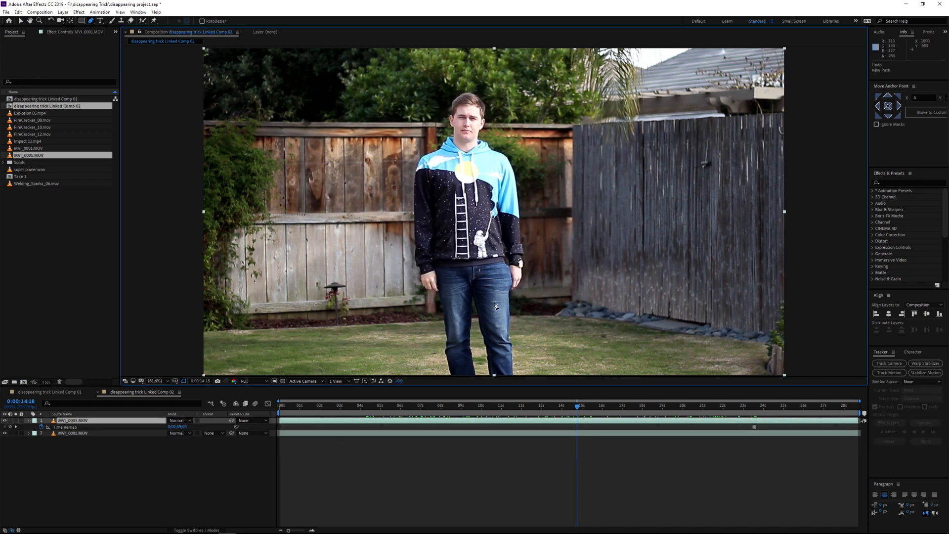
# Step: Draw a rectangle mask on the frozen layer over the area where the stick stands and view it at 0:00:08:11
pyautogui.click(82, 21)
pyautogui.moveTo(555, 218); pyautogui.dragTo(628, 388)
pyautogui.press('v')
pyautogui.moveTo(577, 409); pyautogui.dragTo(450, 411)
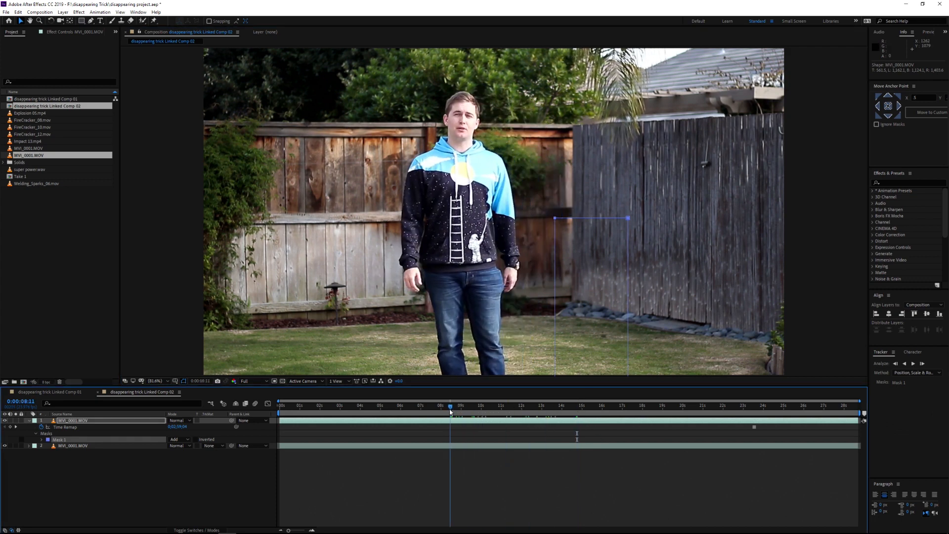
# Step: Shift the rectangular mask and narrow it to a thin vertical strip covering the standing stick
pyautogui.moveTo(554, 219); pyautogui.dragTo(550, 219)
pyautogui.click(477, 422)
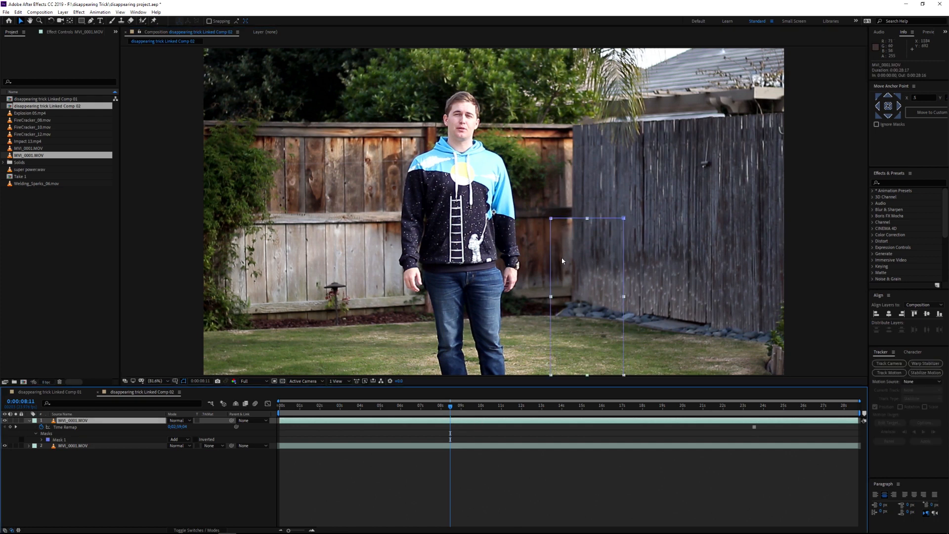
pyautogui.click(551, 265)
pyautogui.moveTo(551, 264); pyautogui.dragTo(584, 270)
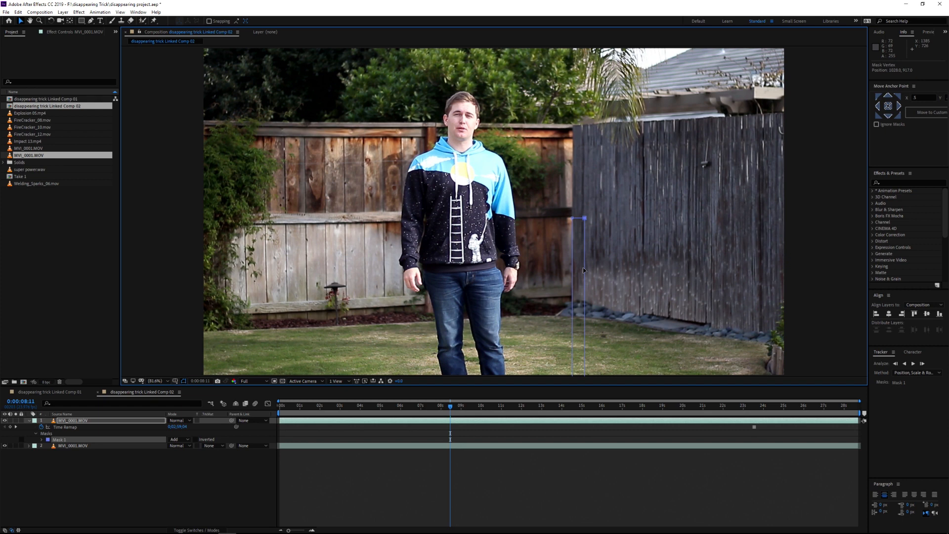
# Step: Show the Mask 1 properties of the frozen layer and review the masked stick area at around 0:00:05:00
pyautogui.click(512, 480)
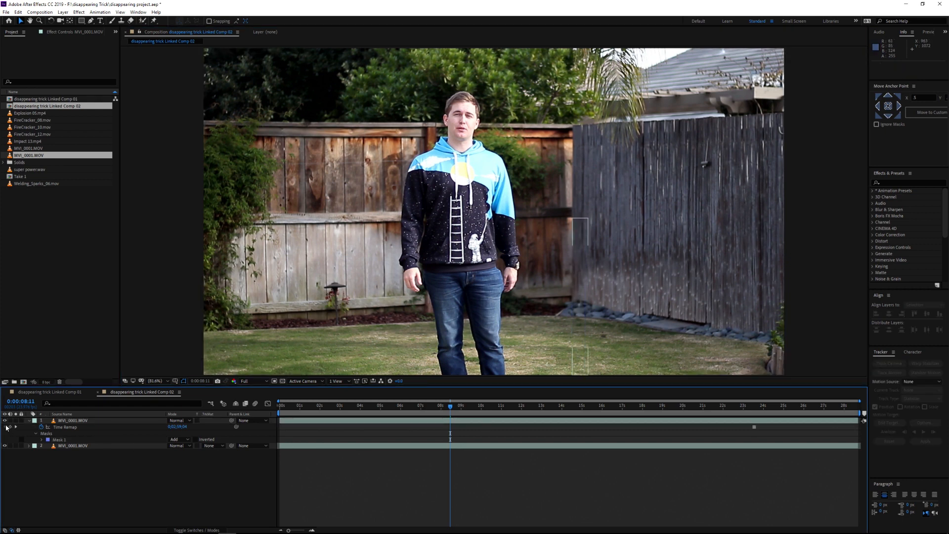
pyautogui.click(41, 440)
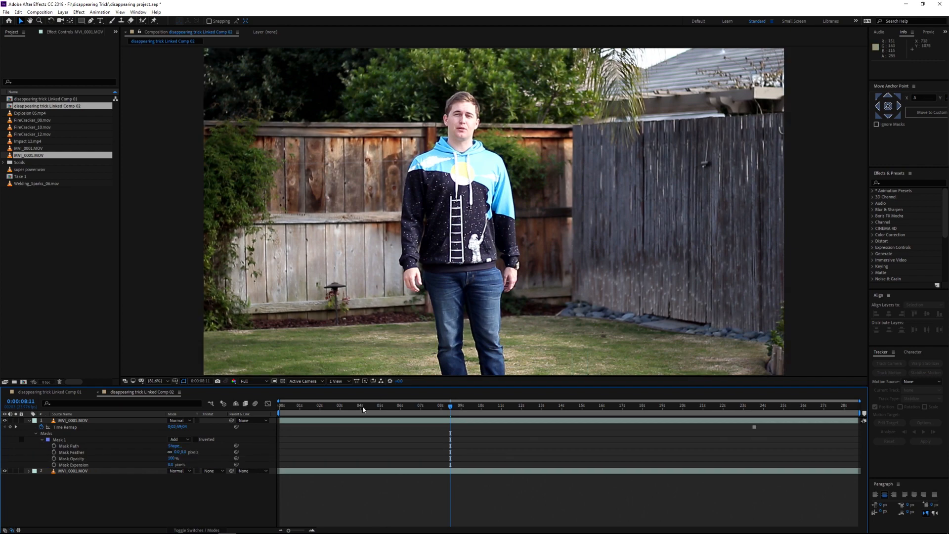
pyautogui.moveTo(351, 411); pyautogui.dragTo(381, 409)
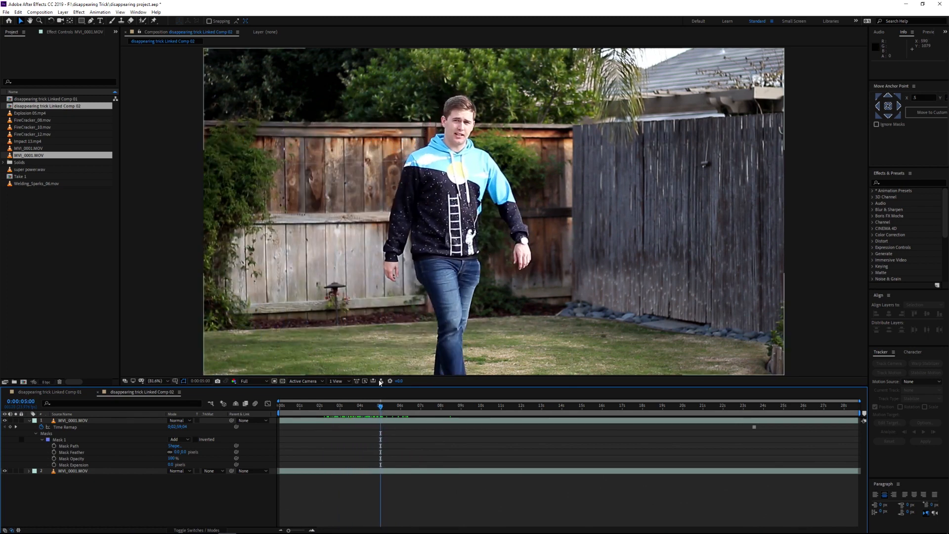
# Step: Try a large Mask Feather on Mask 1 of the frozen layer
pyautogui.click(77, 455)
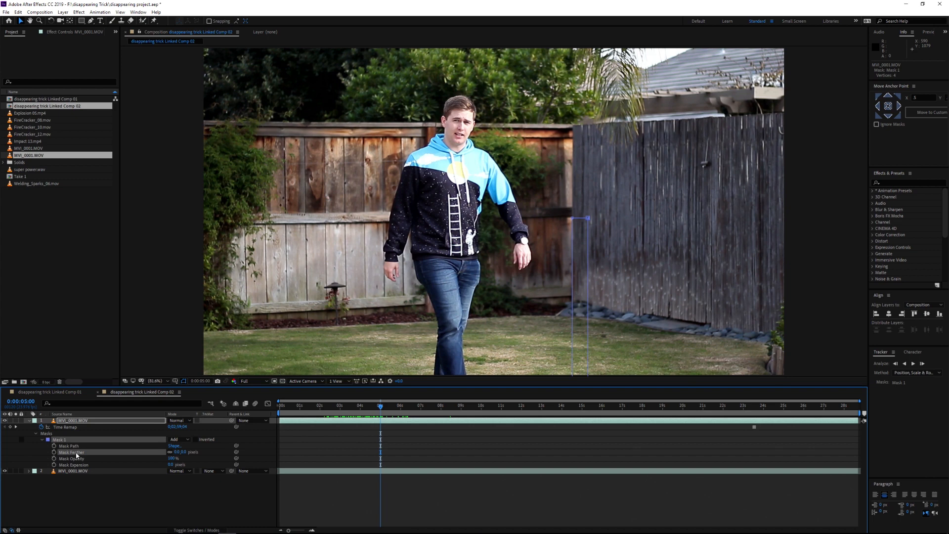
pyautogui.click(75, 423)
pyautogui.click(163, 452)
pyautogui.moveTo(177, 453); pyautogui.dragTo(206, 449)
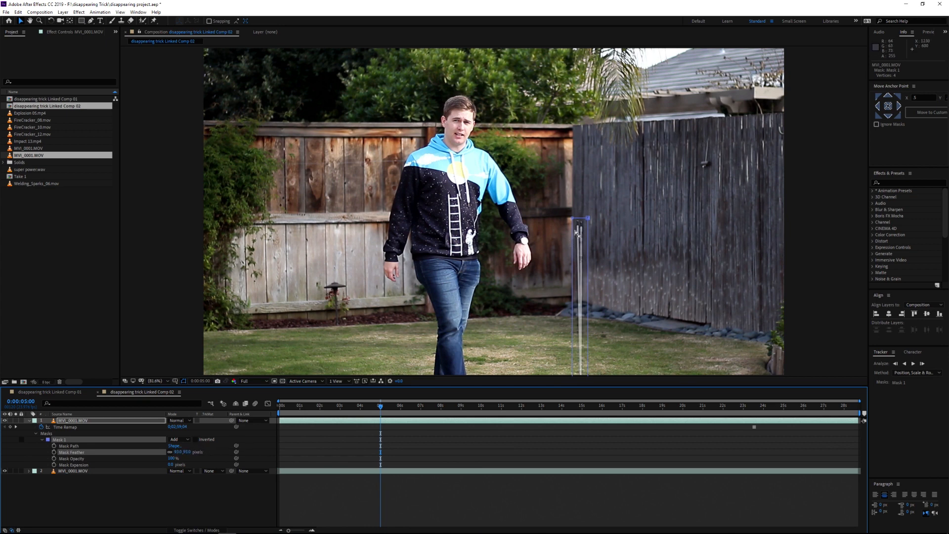
pyautogui.moveTo(572, 232); pyautogui.dragTo(575, 190)
pyautogui.click(534, 512)
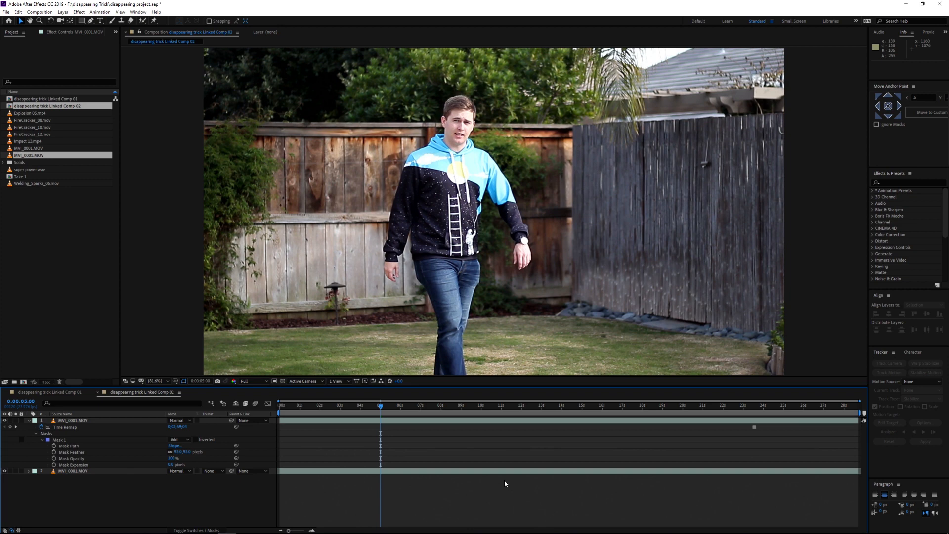
# Step: Undo the large feathering of Mask 1
pyautogui.hotkey('ctrl', 'z')
pyautogui.hotkey('ctrl', 'z')
pyautogui.hotkey('ctrl', 'z')
pyautogui.hotkey('ctrl', 'z')
pyautogui.hotkey('ctrl', 'z')
pyautogui.hotkey('ctrl', 'z')
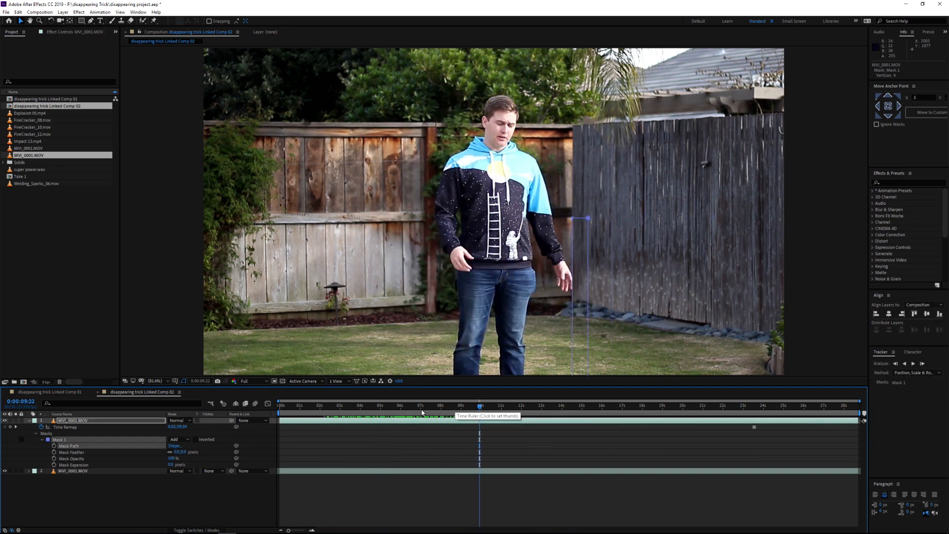
# Step: Keyframe the Mask Path at 0:00:09:22 and move that keyframe back to 0:00:09:14
pyautogui.moveTo(422, 412); pyautogui.dragTo(480, 409)
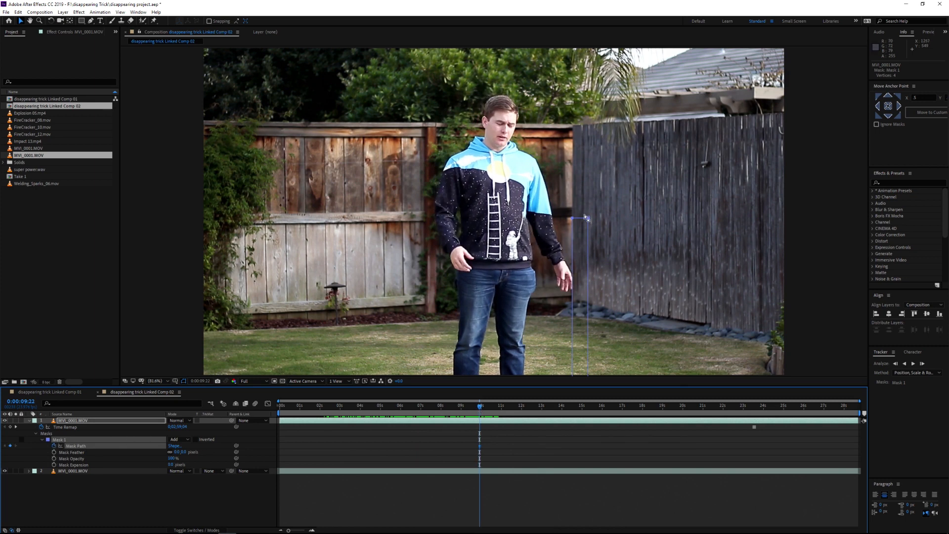
pyautogui.click(480, 453)
pyautogui.moveTo(480, 450); pyautogui.dragTo(472, 450)
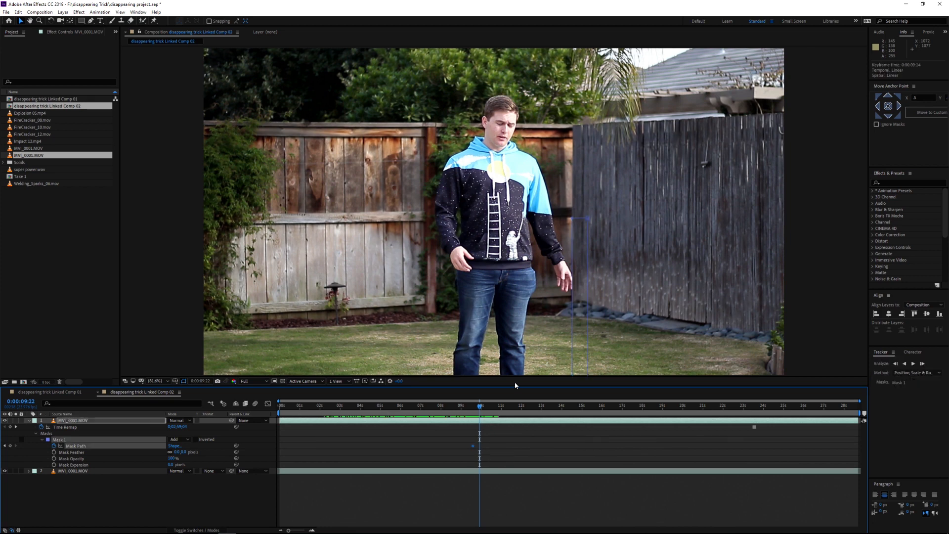
# Step: At 0:00:09:22, raise the mask's edges into a small box above the stick so the whole stick is uncovered
pyautogui.moveTo(581, 219); pyautogui.dragTo(577, 193)
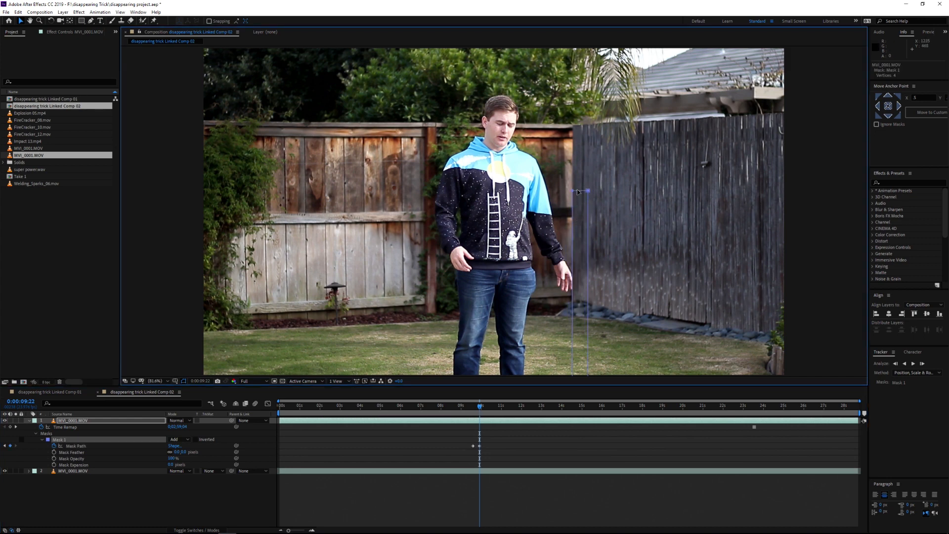
pyautogui.moveTo(617, 343); pyautogui.dragTo(607, 276)
pyautogui.moveTo(568, 317); pyautogui.dragTo(571, 150)
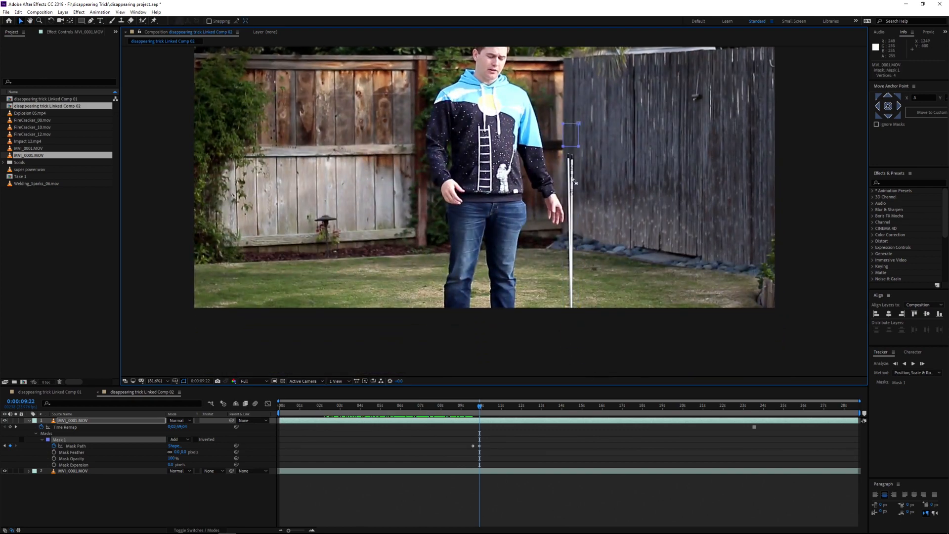
# Step: Fit the composition in the viewer and play back the mask path animation around 0:00:09:15 to check the stick's reveal
pyautogui.moveTo(479, 406); pyautogui.dragTo(475, 407)
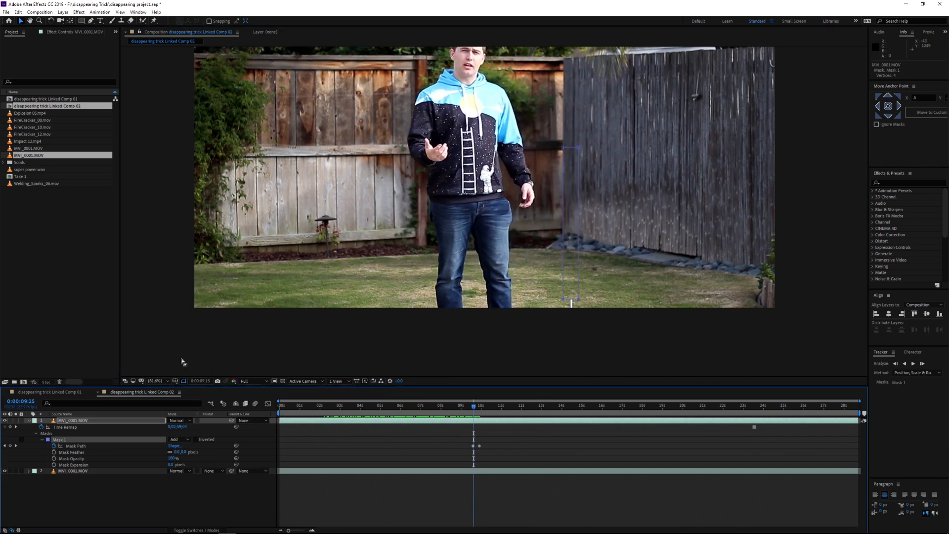
pyautogui.scroll(-1, 183, 362)
pyautogui.click(157, 382)
pyautogui.click(161, 389)
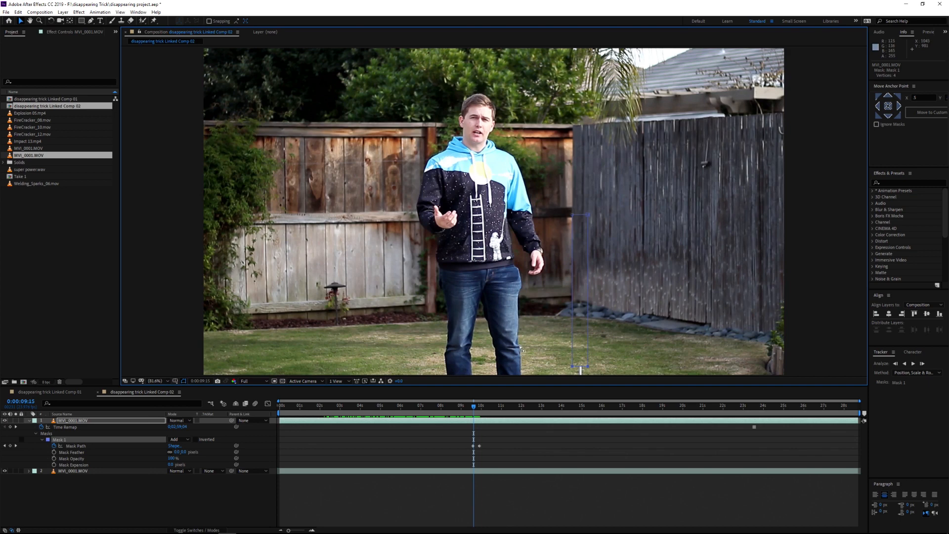
pyautogui.click(468, 406)
pyautogui.press('space')
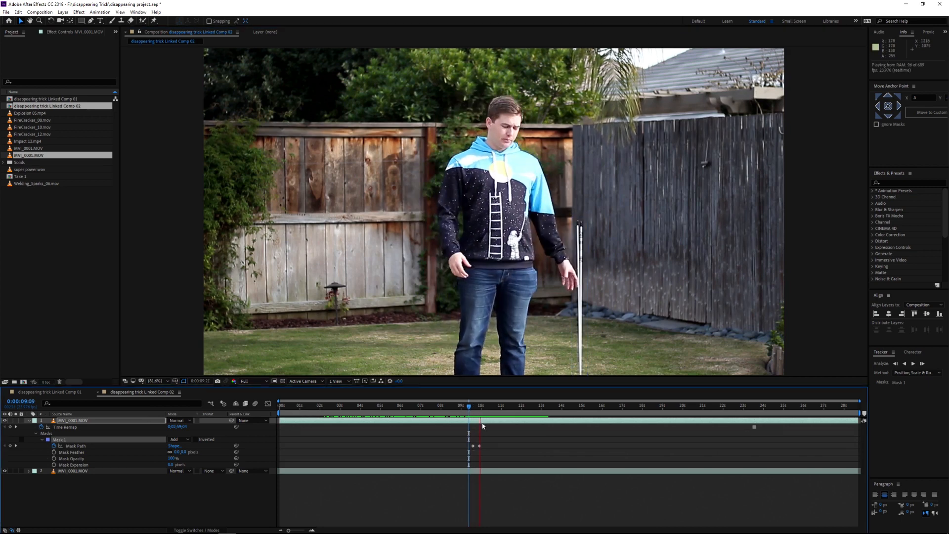
pyautogui.click(461, 407)
pyautogui.moveTo(461, 406); pyautogui.dragTo(475, 408)
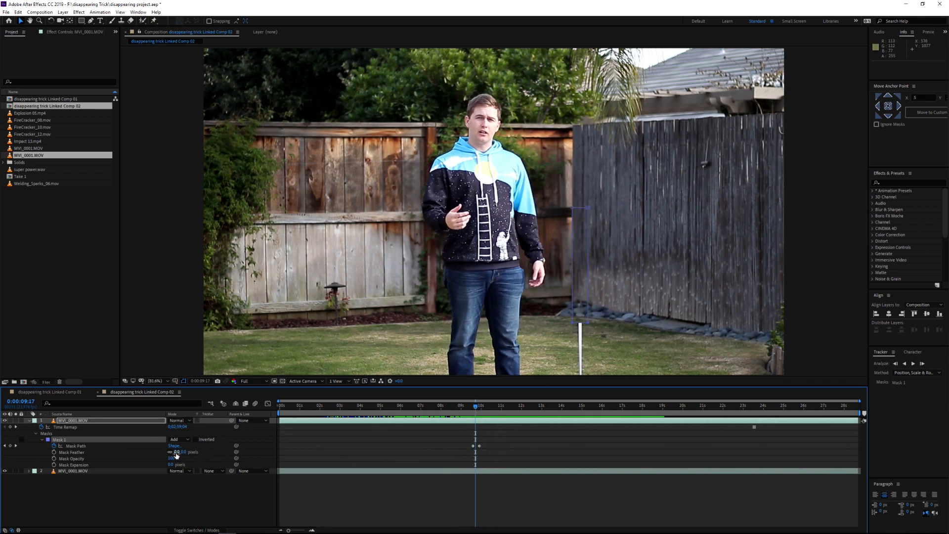
# Step: Set the Mask Feather of Mask 1 to 10 pixels and play back the softened reveal
pyautogui.moveTo(176, 452); pyautogui.dragTo(181, 452)
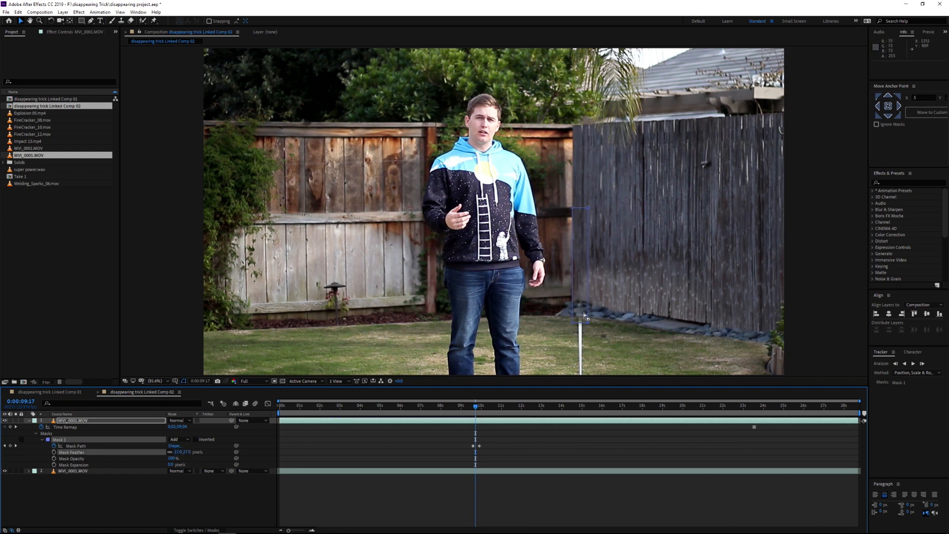
pyautogui.moveTo(473, 408); pyautogui.dragTo(476, 409)
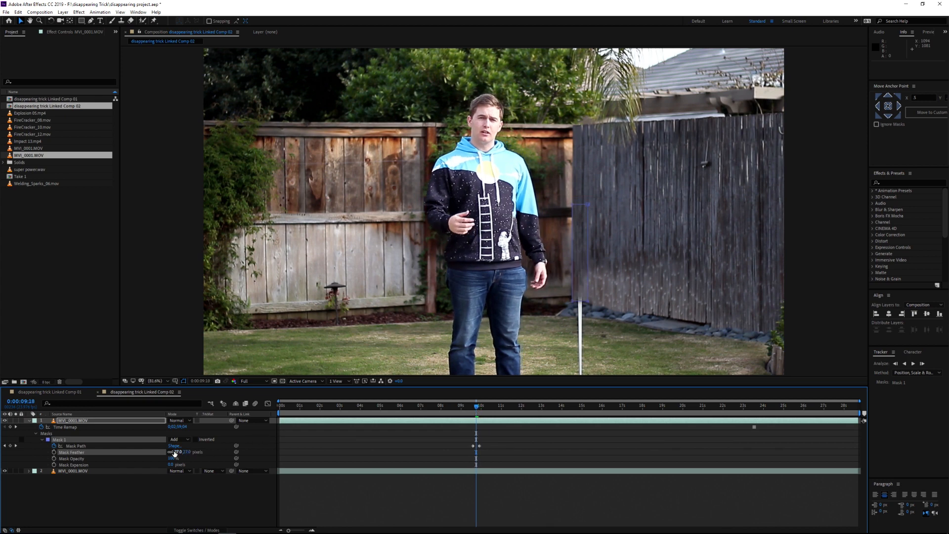
pyautogui.write('27')
pyautogui.write('10')
pyautogui.press('Return')
pyautogui.click(495, 513)
pyautogui.press('space')
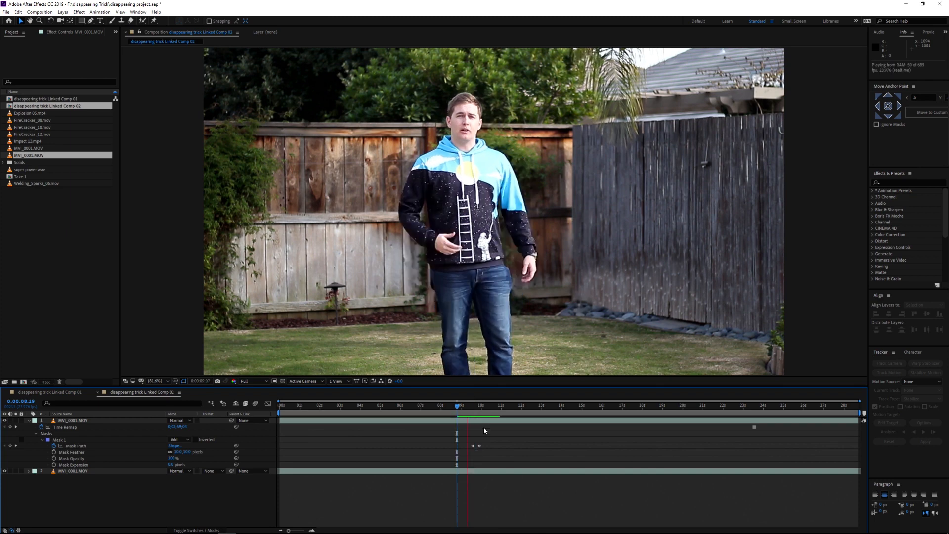
# Step: Move the playhead to 0:00:09:19 and add Impact 13.mp4 and Explosion 05.mp4 above the footage near it
pyautogui.click(463, 408)
pyautogui.moveTo(463, 409); pyautogui.dragTo(478, 410)
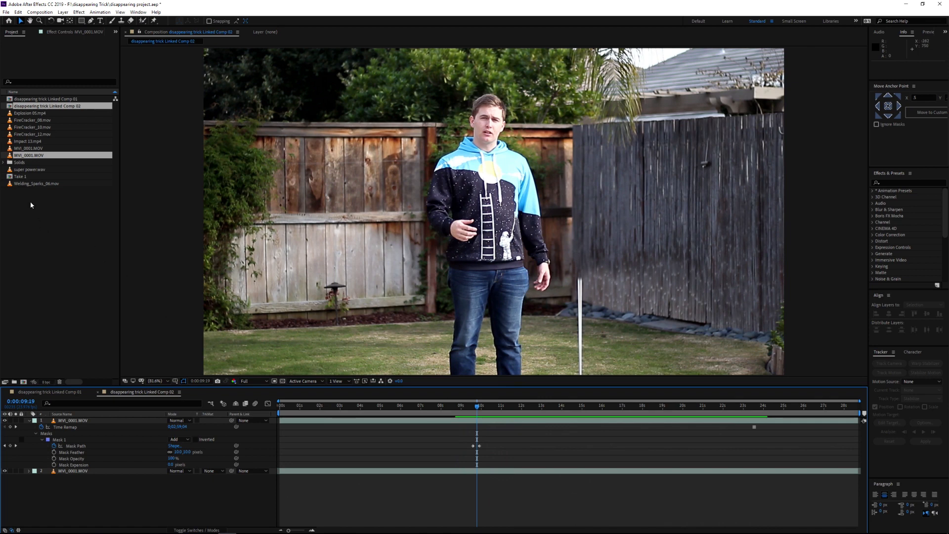
pyautogui.click(37, 142)
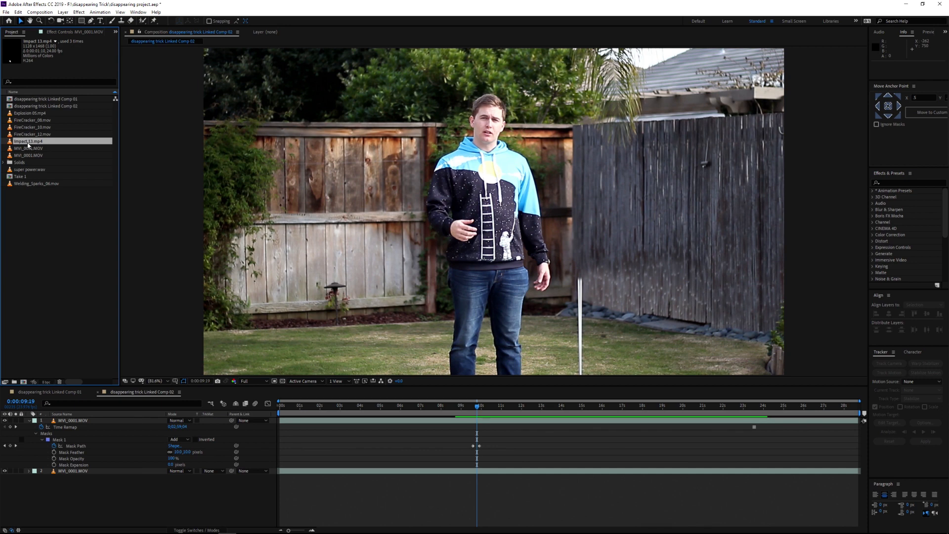
pyautogui.keyDown('ctrl'); pyautogui.click(30, 113); pyautogui.keyUp('ctrl')
pyautogui.moveTo(29, 143); pyautogui.dragTo(479, 428)
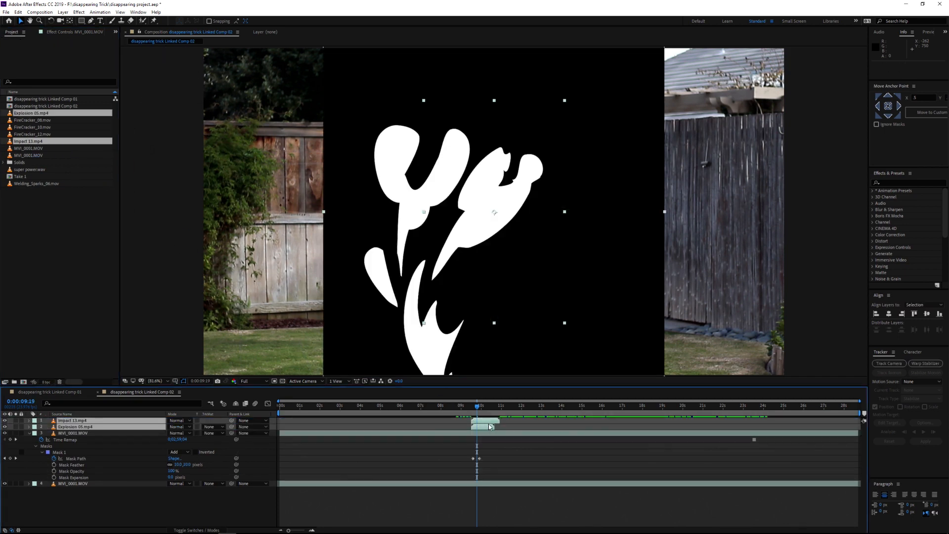
# Step: Shift the Impact 13.mp4 and Explosion 05.mp4 layers together to start at 0:00:09:15
pyautogui.click(485, 452)
pyautogui.click(482, 420)
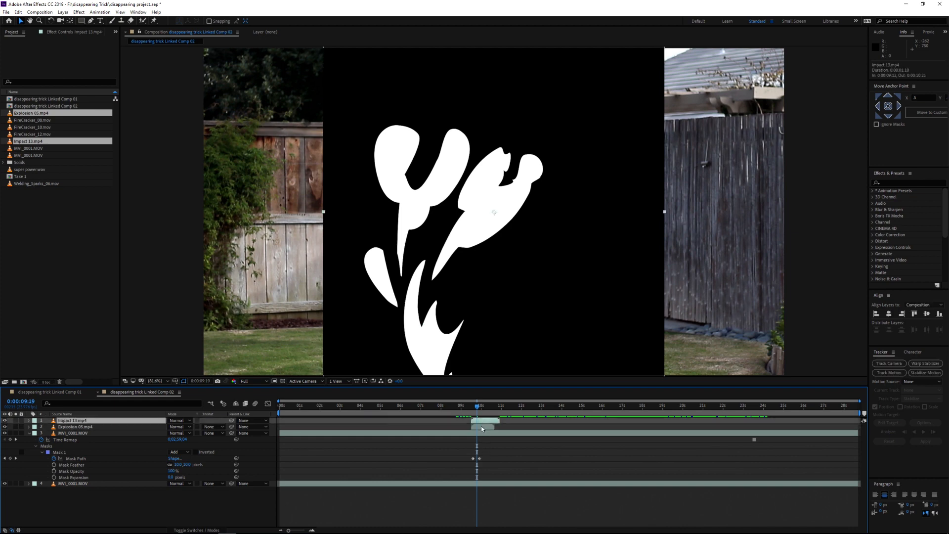
pyautogui.keyDown('shift'); pyautogui.click(482, 425); pyautogui.keyUp('shift')
pyautogui.moveTo(482, 420); pyautogui.dragTo(484, 420)
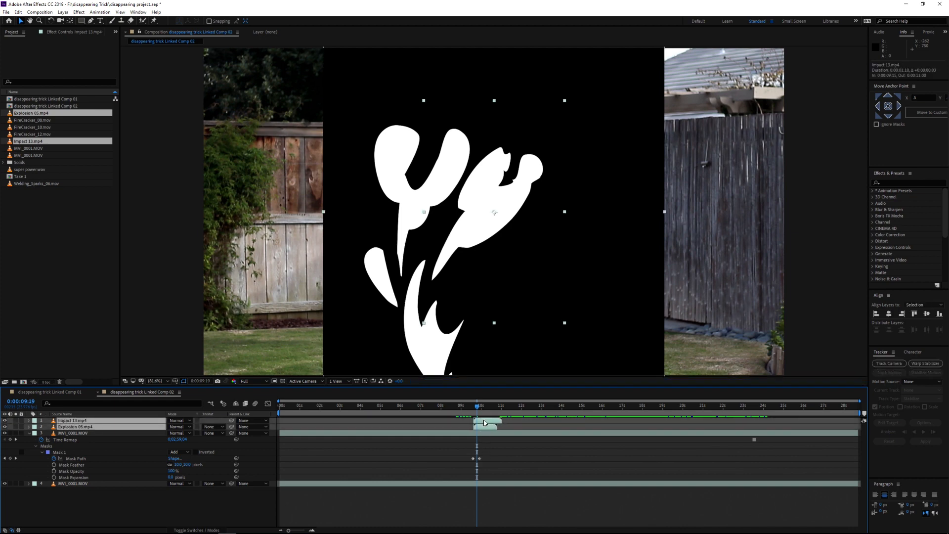
# Step: Scale both the Impact 13.mp4 and Explosion 05.mp4 layers down to 65%
pyautogui.press('=')
pyautogui.press('=')
pyautogui.press('=')
pyautogui.press('=')
pyautogui.press('-')
pyautogui.press('-')
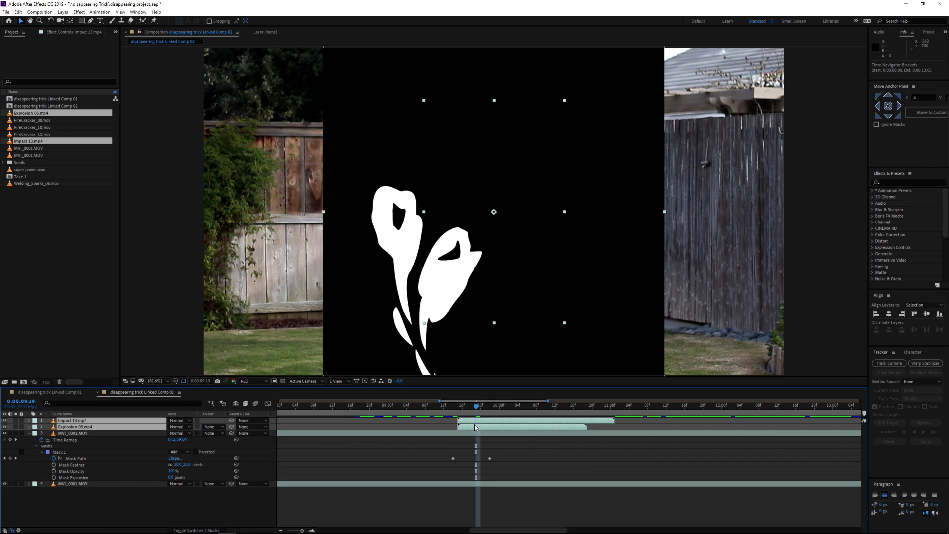
pyautogui.press('s')
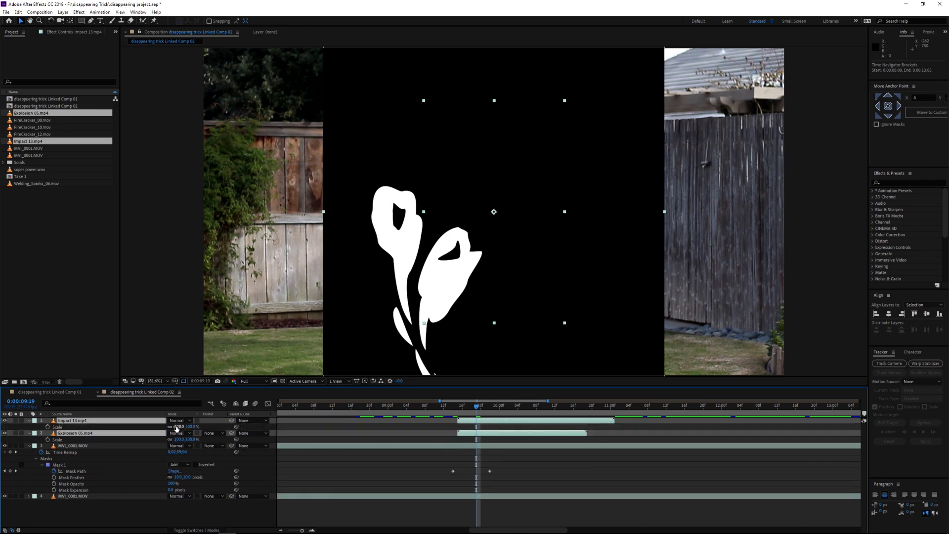
pyautogui.moveTo(179, 426); pyautogui.dragTo(168, 428)
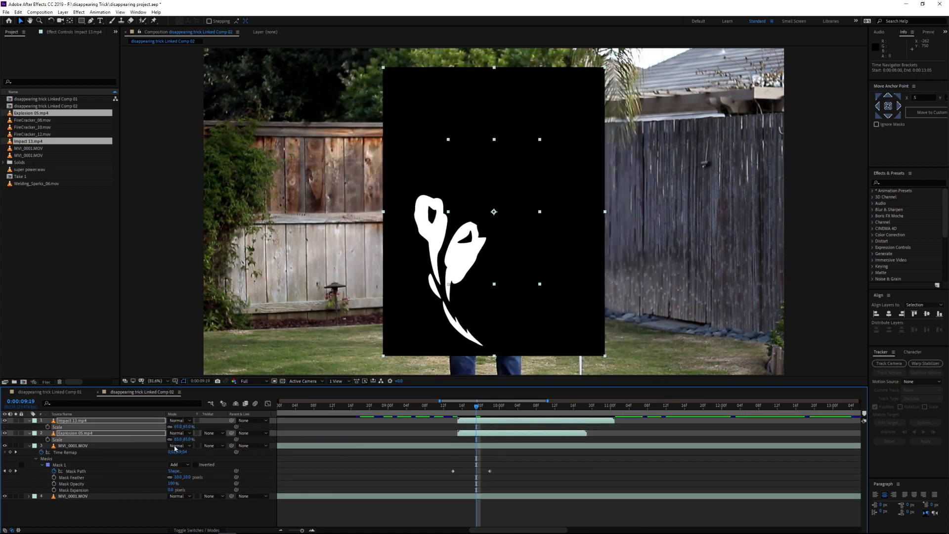
pyautogui.click(297, 510)
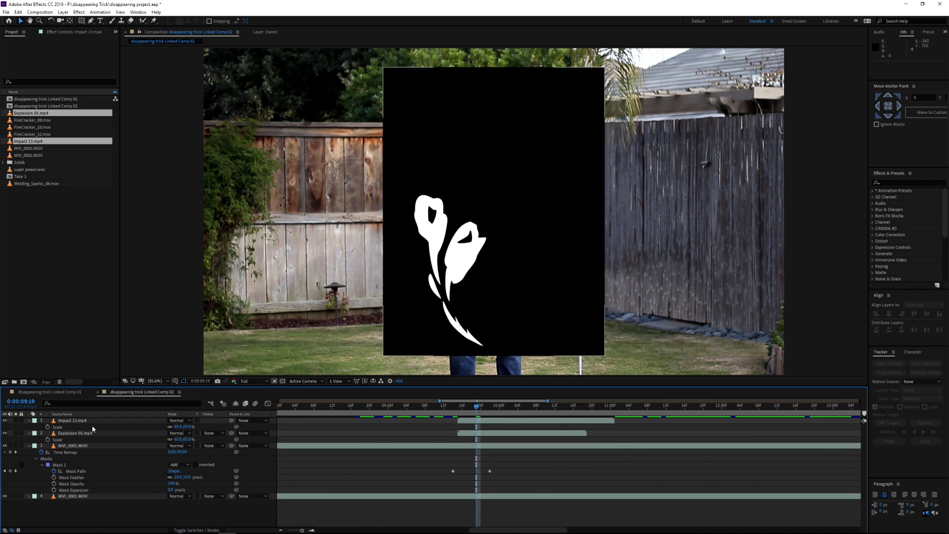
# Step: Set the blending mode of the Impact 13.mp4 and Explosion 05.mp4 layers to Screen
pyautogui.click(71, 421)
pyautogui.keyDown('shift'); pyautogui.click(71, 434); pyautogui.keyUp('shift')
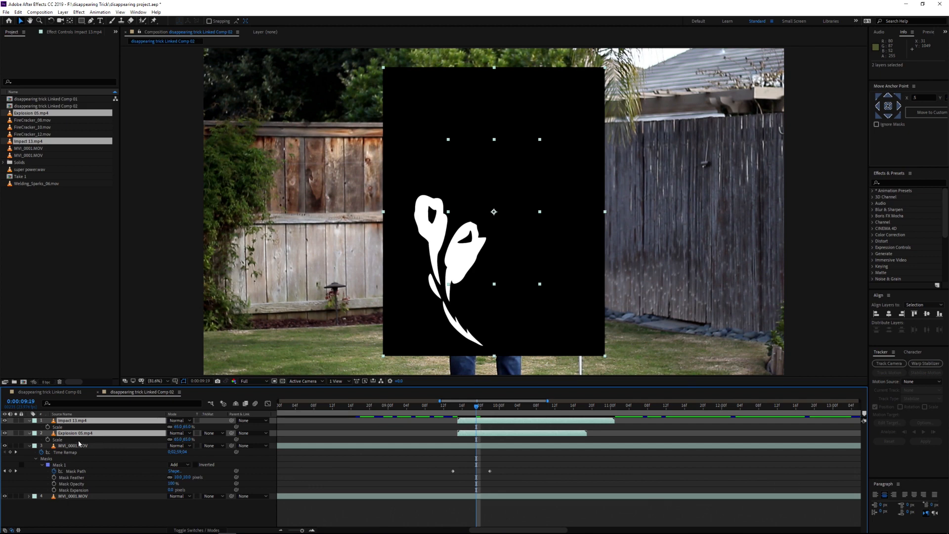
pyautogui.click(30, 421)
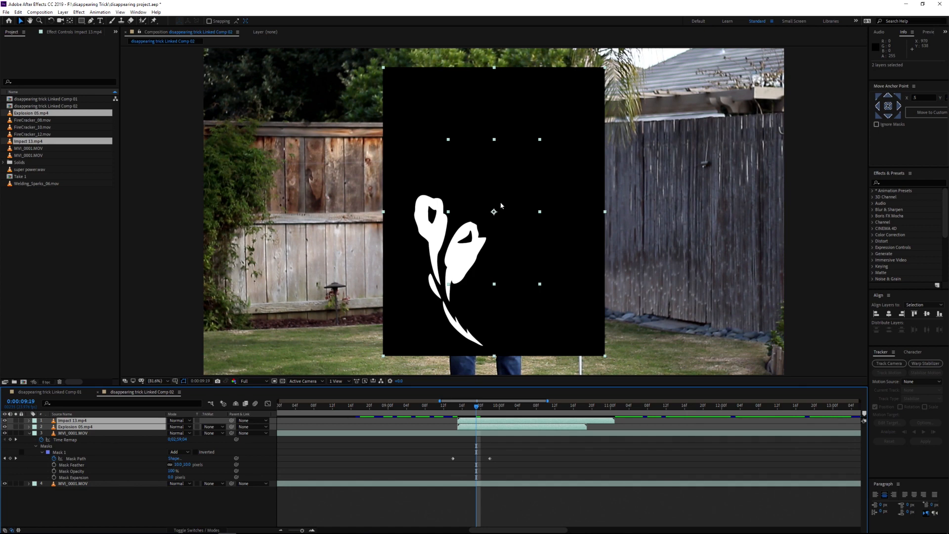
pyautogui.click(185, 422)
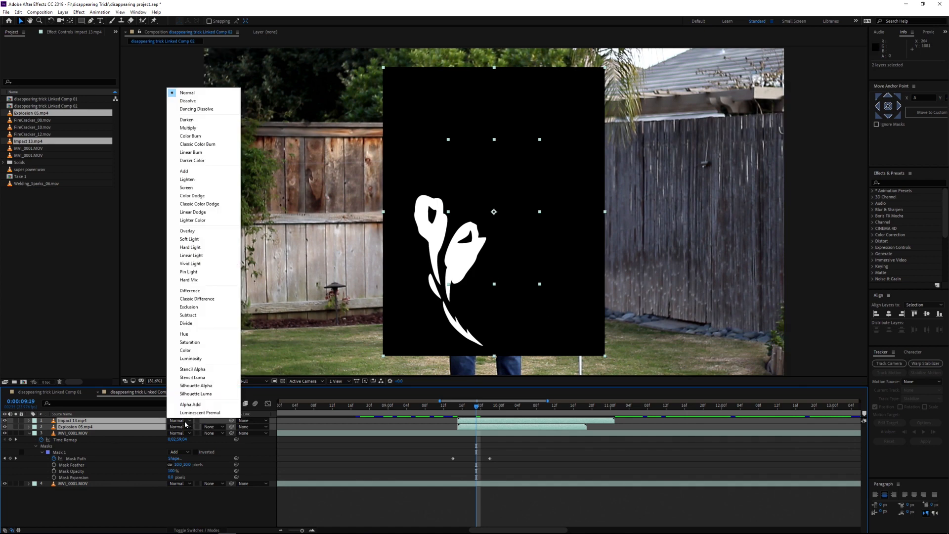
pyautogui.click(184, 188)
pyautogui.click(422, 495)
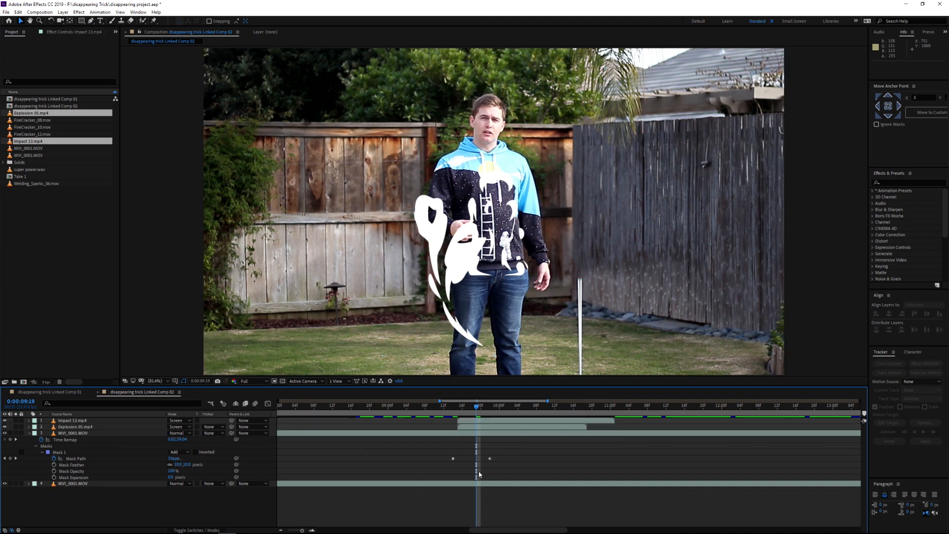
# Step: Hide Impact 13.mp4 and, at 0:00:09:16, move Explosion 05.mp4 onto the lower part of the stick, at about 1239.5, 868.5
pyautogui.click(5, 420)
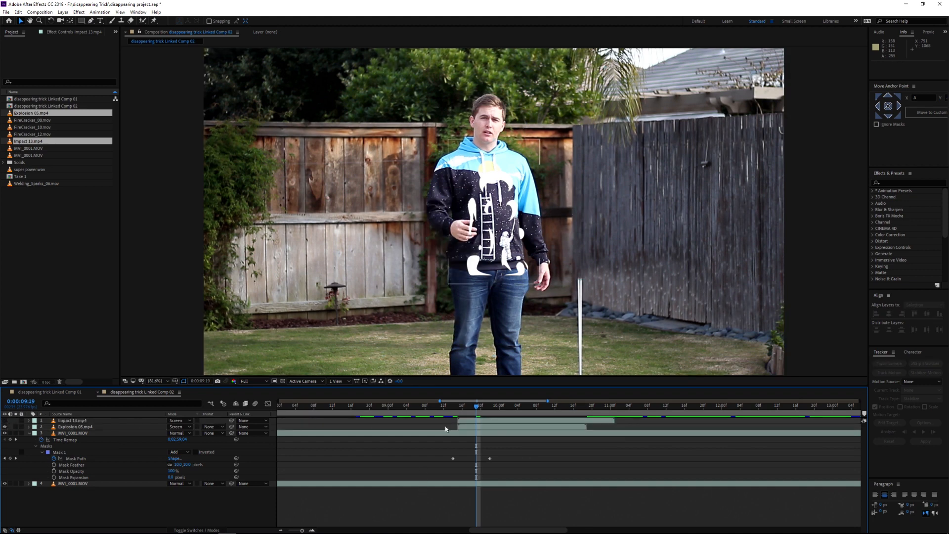
pyautogui.moveTo(474, 409); pyautogui.dragTo(464, 408)
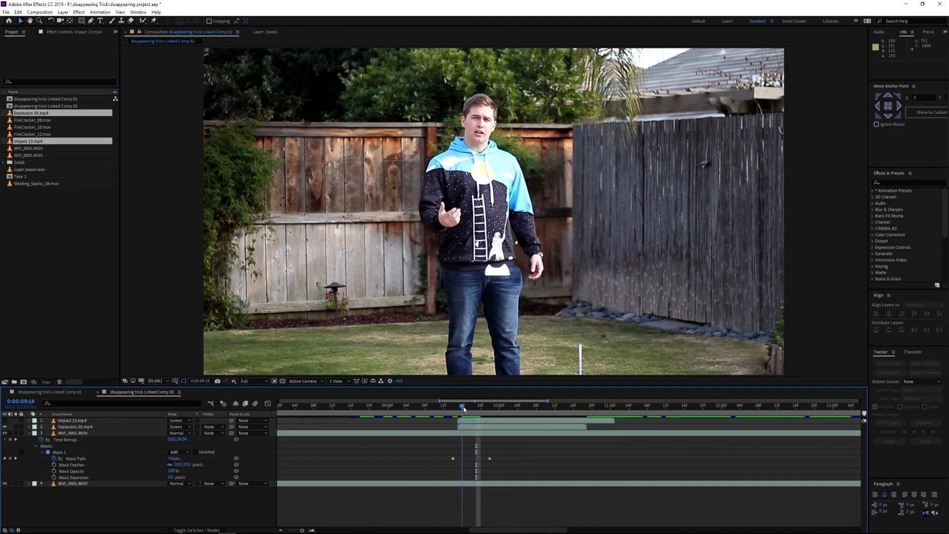
pyautogui.click(488, 427)
pyautogui.moveTo(493, 234); pyautogui.dragTo(577, 333)
# Step: Shrink Explosion 05.mp4 to fit the stick, raise it to about 1239.5, 785.2, and check it back to 0:00:09:17
pyautogui.moveTo(463, 406); pyautogui.dragTo(498, 414)
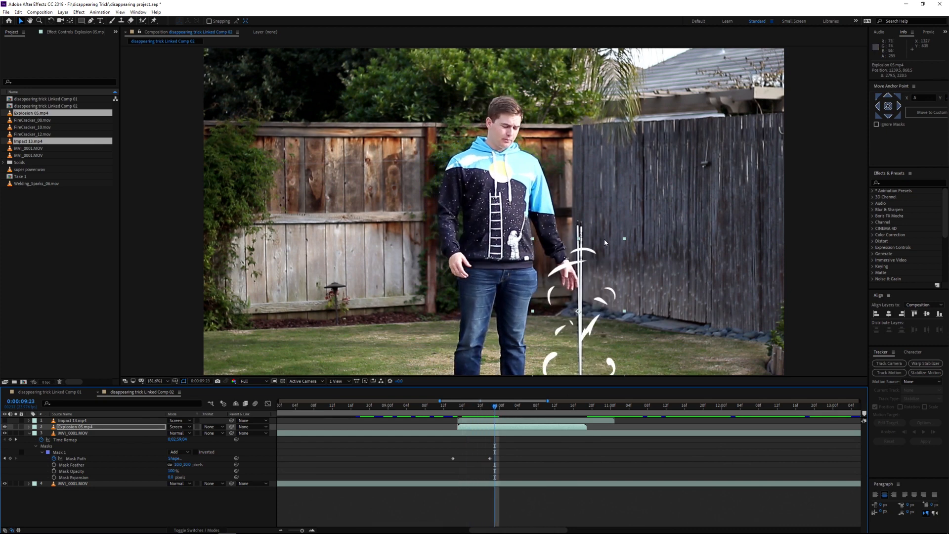
pyautogui.moveTo(532, 238); pyautogui.dragTo(545, 222)
pyautogui.moveTo(578, 265); pyautogui.dragTo(578, 241)
pyautogui.moveTo(491, 412); pyautogui.dragTo(465, 411)
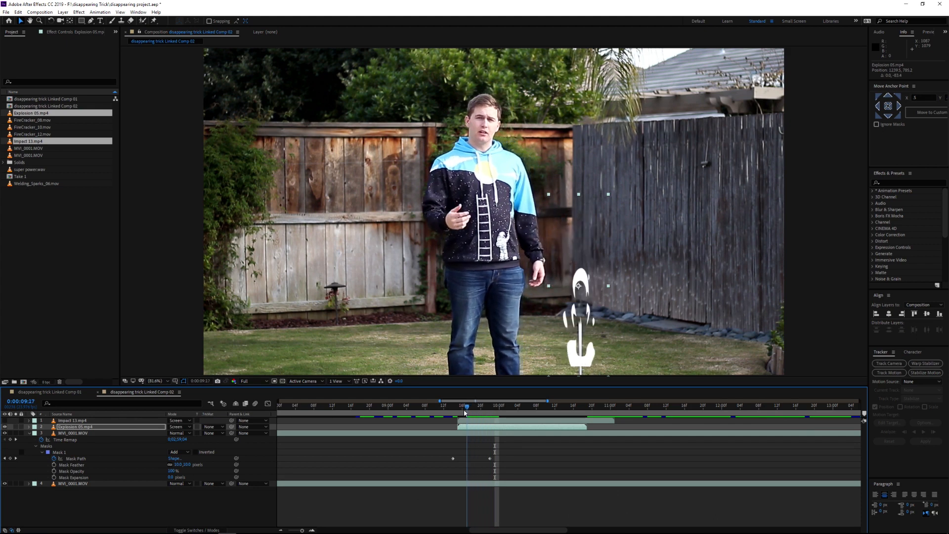
# Step: Lower Explosion 05.mp4 to about 1238.3, 813.4 on the stick and show Impact 13.mp4 again at 0:00:09:20
pyautogui.moveTo(579, 347); pyautogui.dragTo(578, 356)
pyautogui.moveTo(468, 407)
pyautogui.mouseDown()
pyautogui.moveTo(502, 408)
pyautogui.moveTo(466, 409)
pyautogui.moveTo(477, 412)
pyautogui.mouseUp()
pyautogui.click(5, 421)
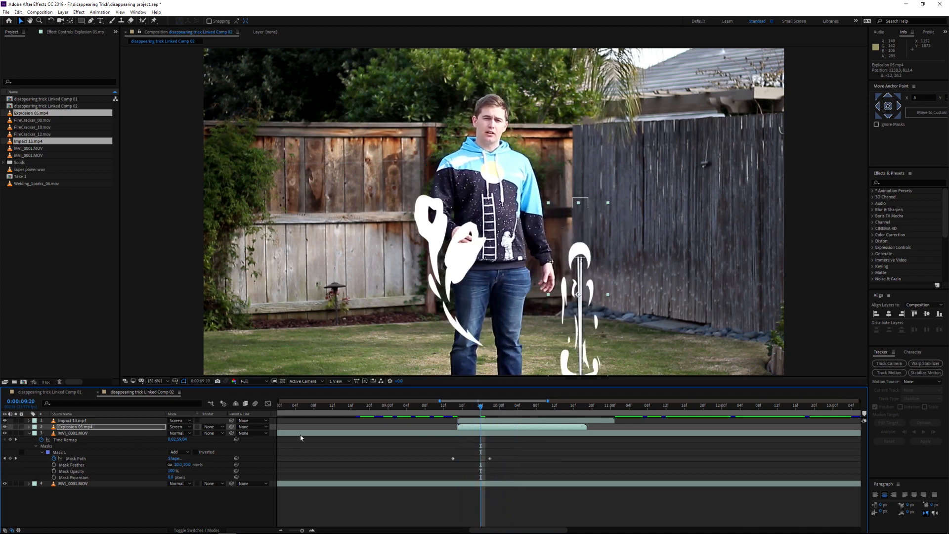
# Step: Narrow Impact 13.mp4 to about 41% width, reduce its height, and place it over the lower part of the stick at about 1268.9, 840.5
pyautogui.click(472, 421)
pyautogui.moveTo(442, 265); pyautogui.dragTo(548, 279)
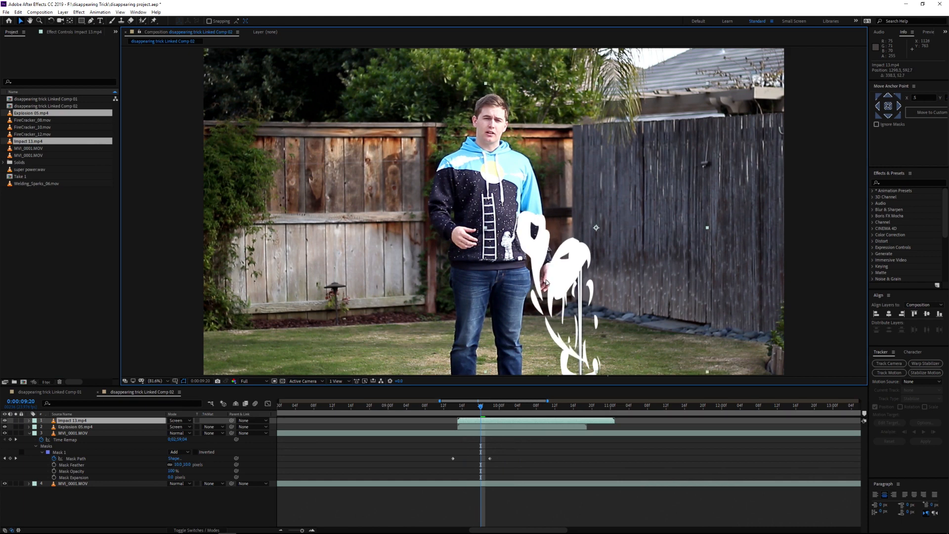
pyautogui.moveTo(711, 225); pyautogui.dragTo(668, 232)
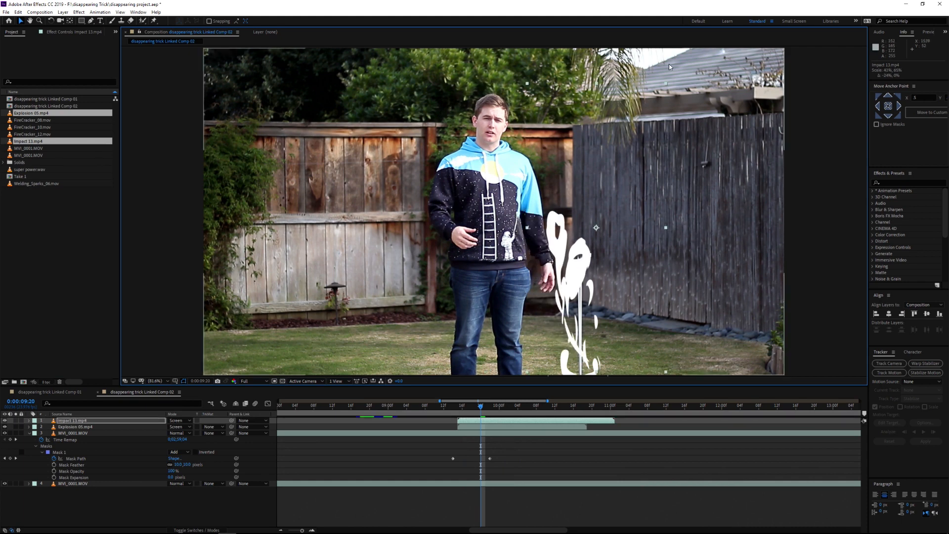
pyautogui.moveTo(675, 83); pyautogui.dragTo(631, 156)
pyautogui.moveTo(586, 246); pyautogui.dragTo(577, 320)
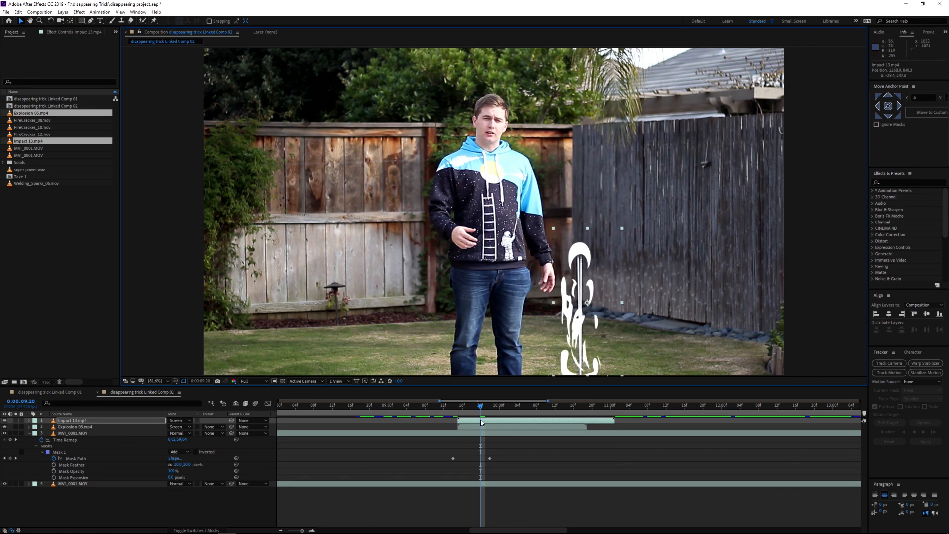
# Step: Shift Impact 13.mp4 earlier so it starts at 0:00:09:12, and preview the timing from 0:00:09:00
pyautogui.moveTo(487, 420); pyautogui.dragTo(471, 419)
pyautogui.moveTo(441, 410); pyautogui.dragTo(396, 451)
pyautogui.press('space')
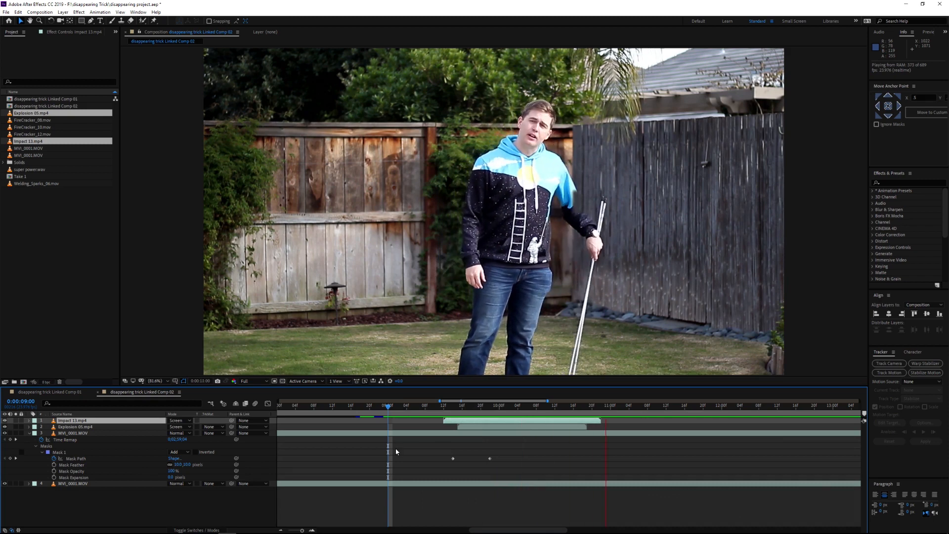
pyautogui.press('space')
pyautogui.moveTo(432, 412); pyautogui.dragTo(486, 415)
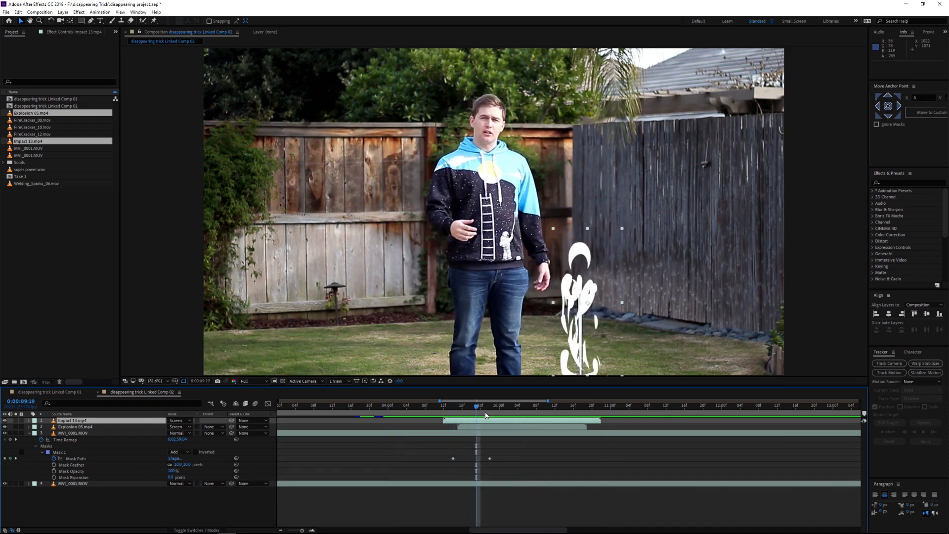
# Step: Apply the Tint effect to Impact 13.mp4 and map white to a dark orange
pyautogui.click(902, 184)
pyautogui.write('tint')
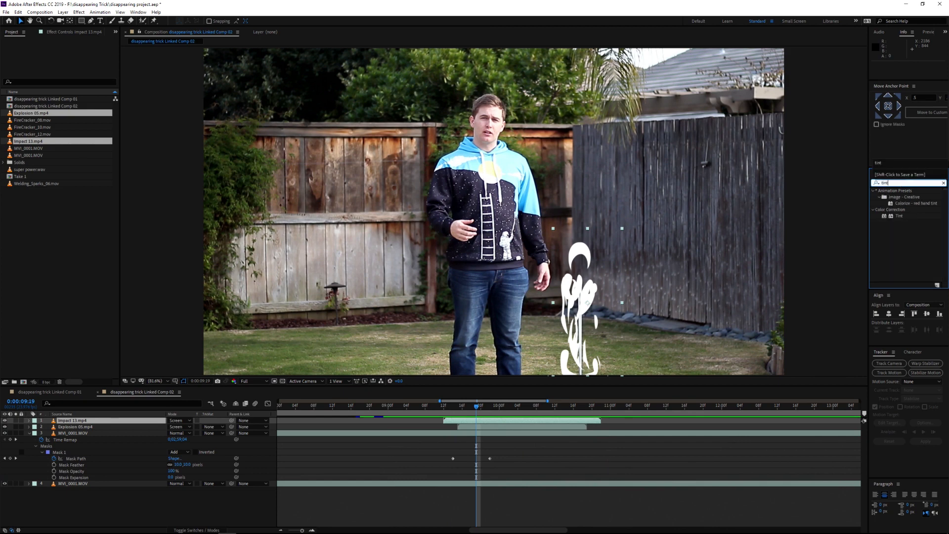
pyautogui.doubleClick(900, 217)
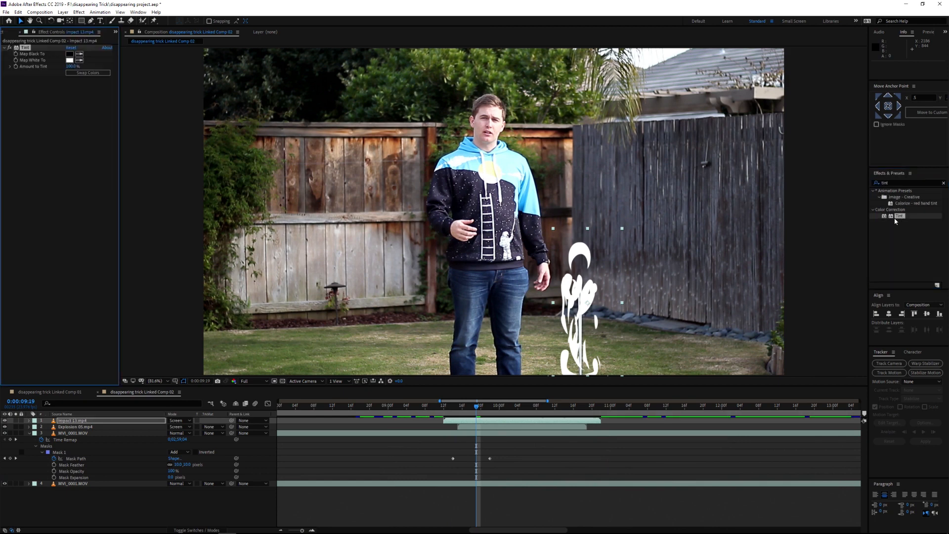
pyautogui.click(469, 421)
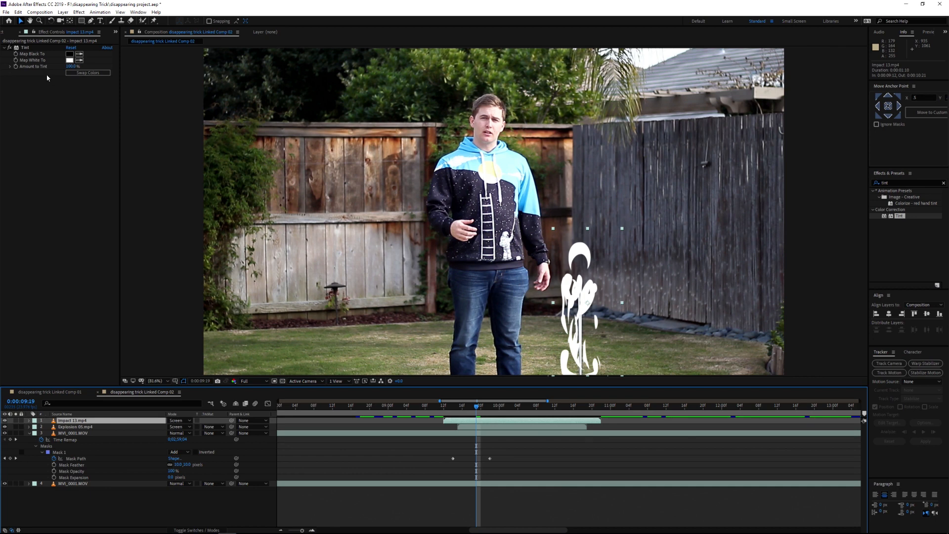
pyautogui.click(70, 60)
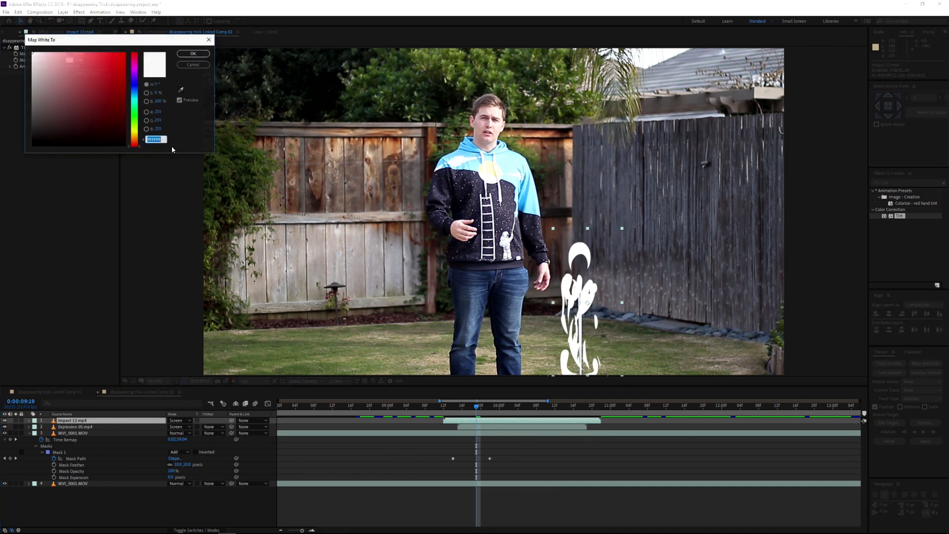
pyautogui.click(134, 138)
pyautogui.click(121, 74)
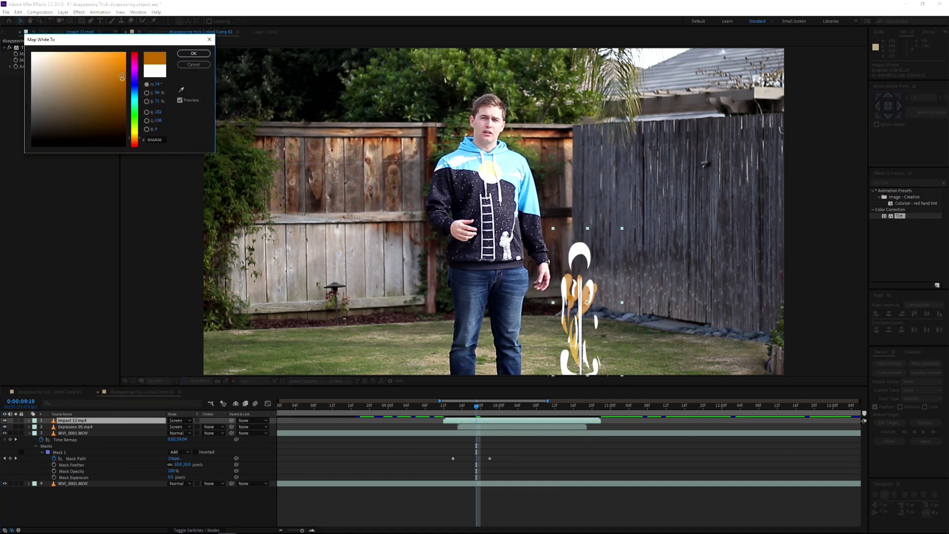
pyautogui.click(188, 54)
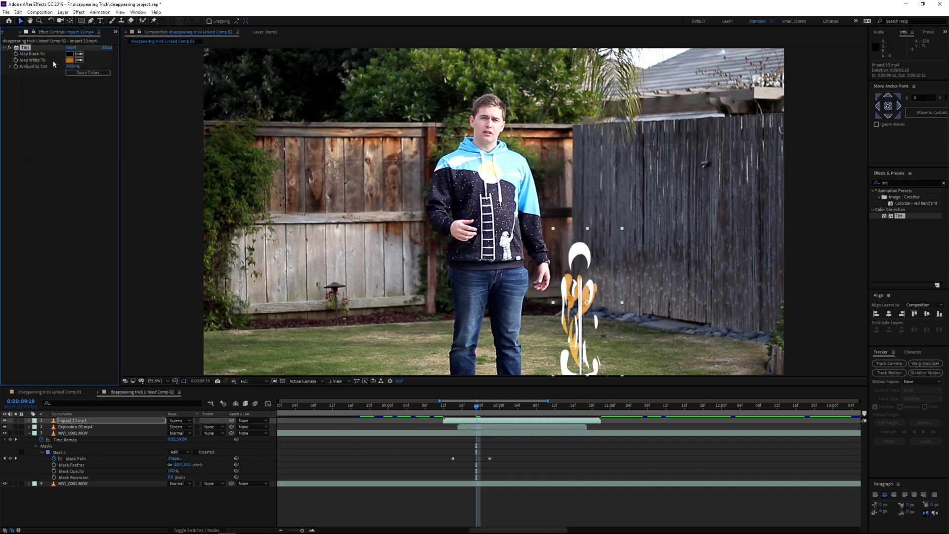
# Step: Copy the Tint effect onto Explosion 05.mp4, map its white to red, and preview the result from 0:00:08:11
pyautogui.click(74, 426)
pyautogui.hotkey('ctrl', 'v')
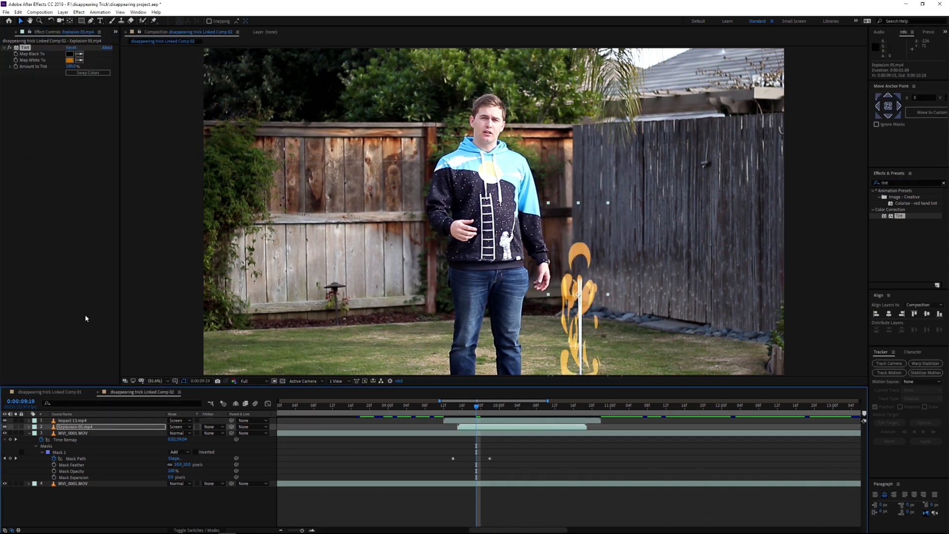
pyautogui.click(70, 60)
pyautogui.moveTo(133, 137); pyautogui.dragTo(133, 145)
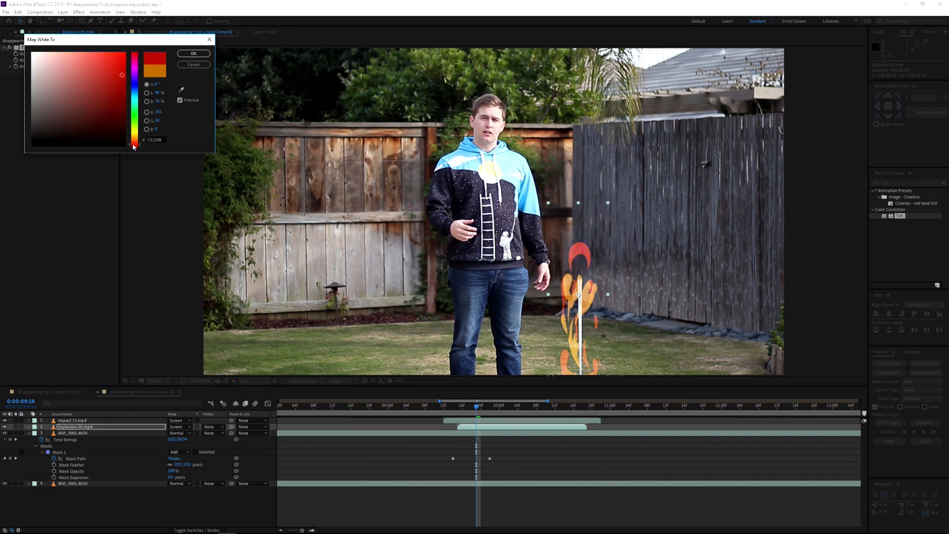
pyautogui.click(193, 53)
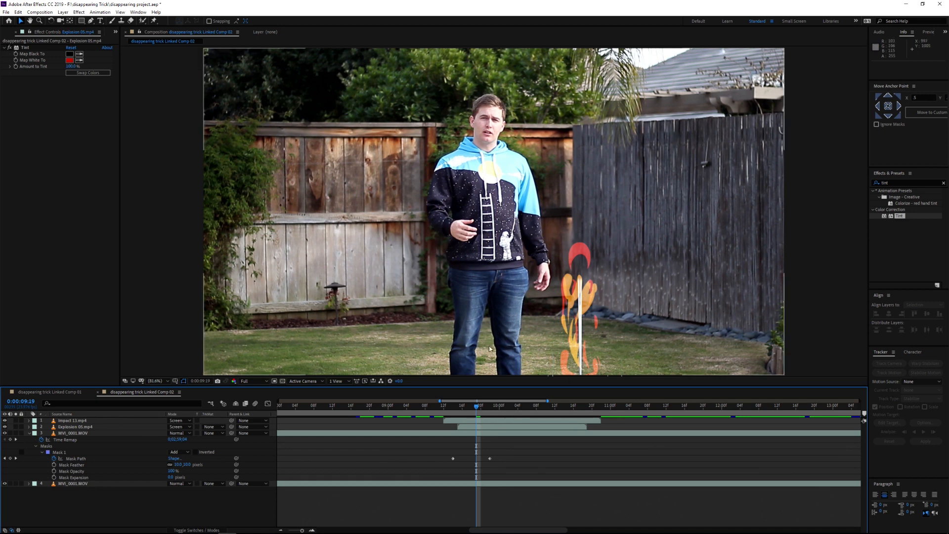
pyautogui.moveTo(476, 405); pyautogui.dragTo(366, 408)
pyautogui.press('-')
pyautogui.press('-')
pyautogui.press('space')
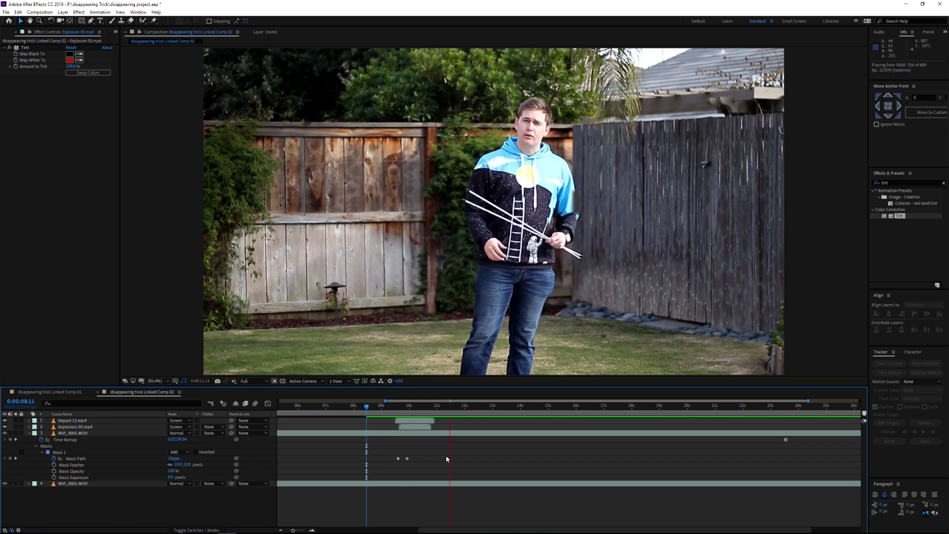
pyautogui.press('space')
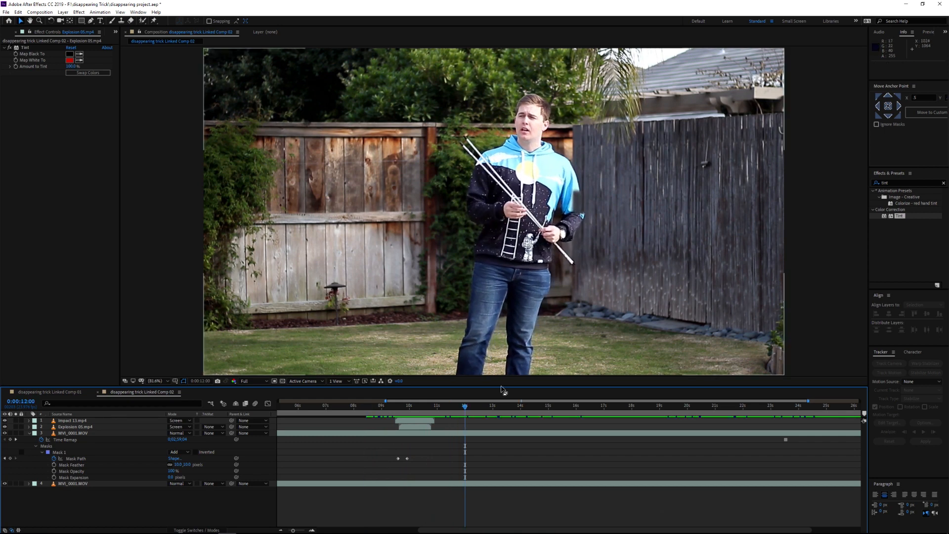
# Step: Keyframe the masked MVI_0001.MOV layer's opacity from 100% at 0:00:09:23 to 0% at 0:00:10:02, and play back the fade
pyautogui.moveTo(465, 406); pyautogui.dragTo(438, 409)
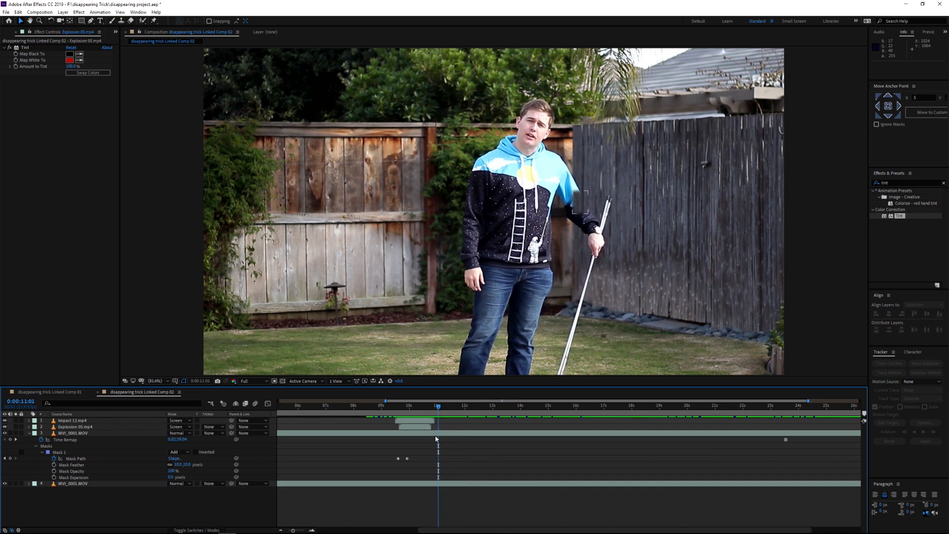
pyautogui.click(437, 437)
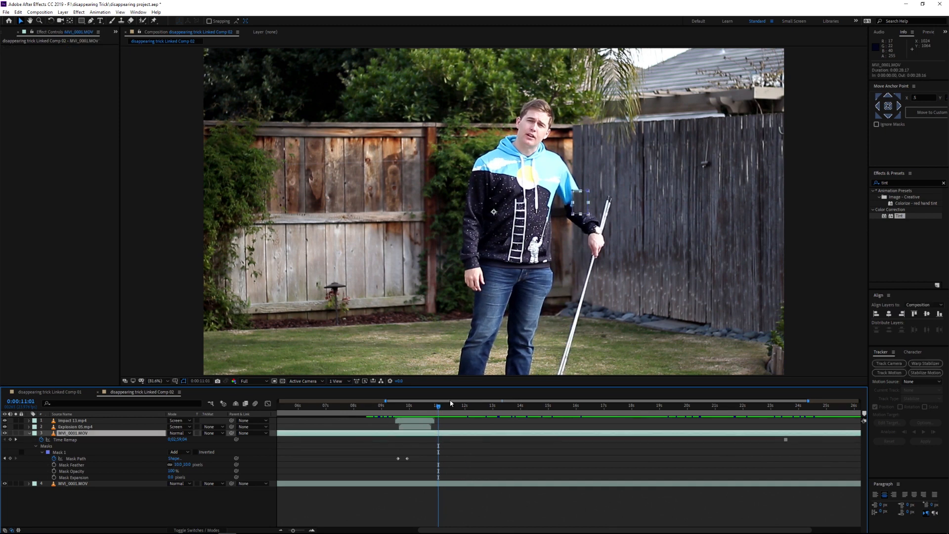
pyautogui.moveTo(436, 407); pyautogui.dragTo(409, 411)
pyautogui.press('t')
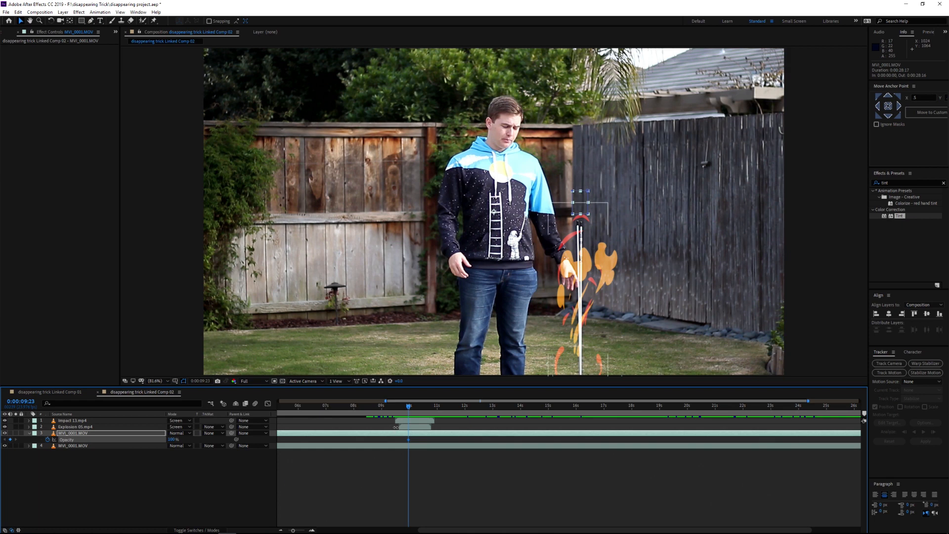
pyautogui.moveTo(408, 406); pyautogui.dragTo(411, 408)
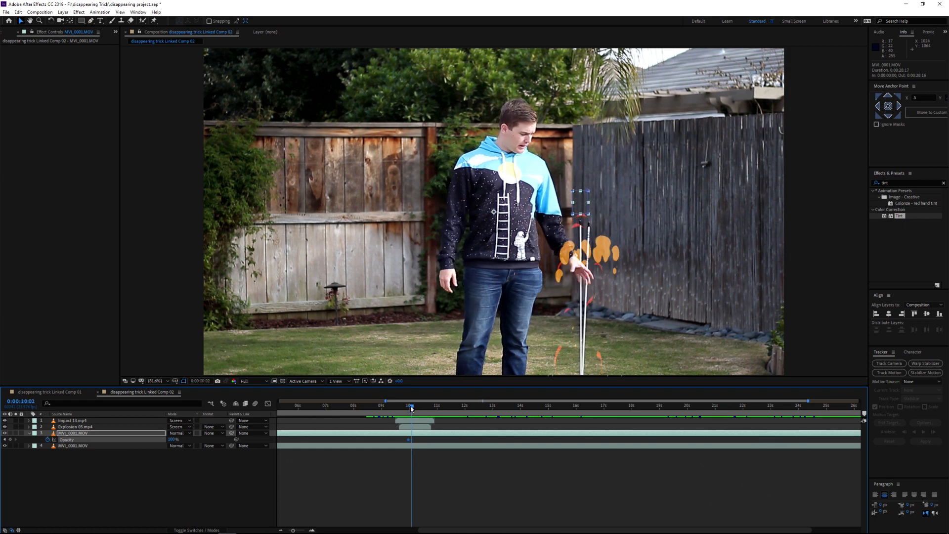
pyautogui.click(172, 439)
pyautogui.write('0')
pyautogui.press('Return')
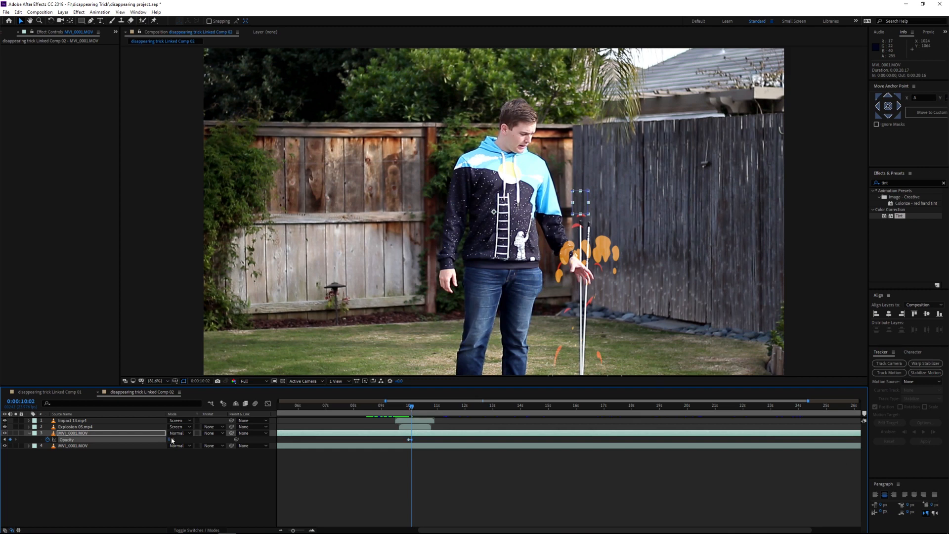
pyautogui.click(292, 469)
pyautogui.moveTo(414, 407); pyautogui.dragTo(432, 406)
pyautogui.press('space')
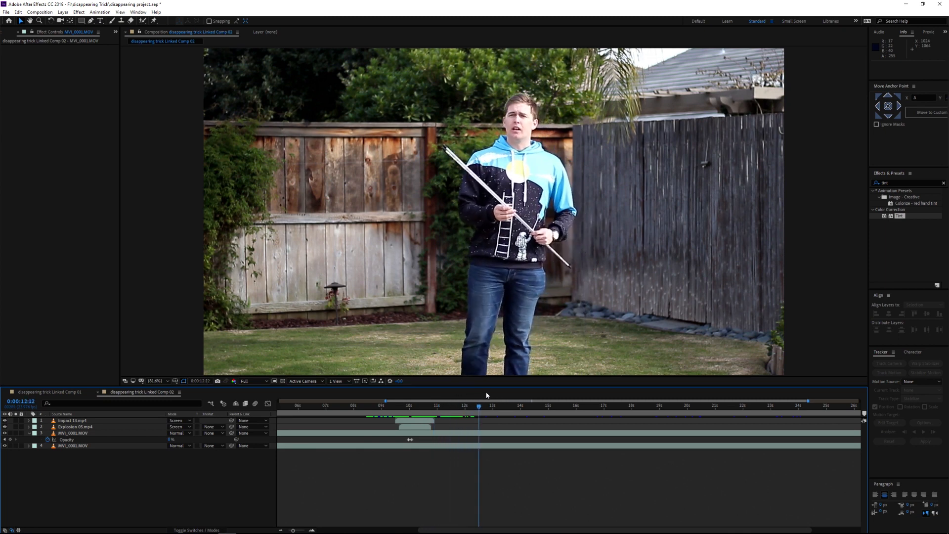
# Step: Give the masked MVI_0001.MOV layer a red label, collapse its properties, and lock it
pyautogui.click(34, 433)
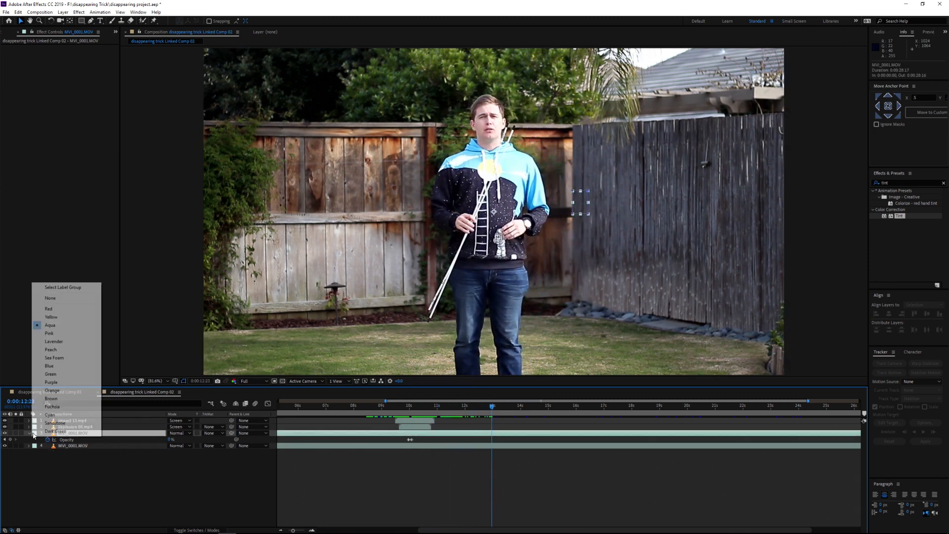
pyautogui.click(49, 309)
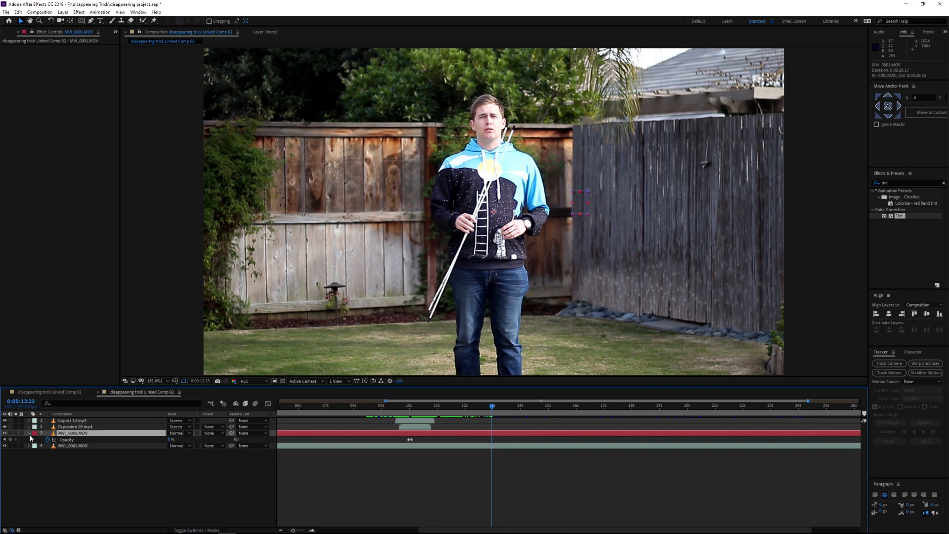
pyautogui.click(29, 433)
pyautogui.click(21, 433)
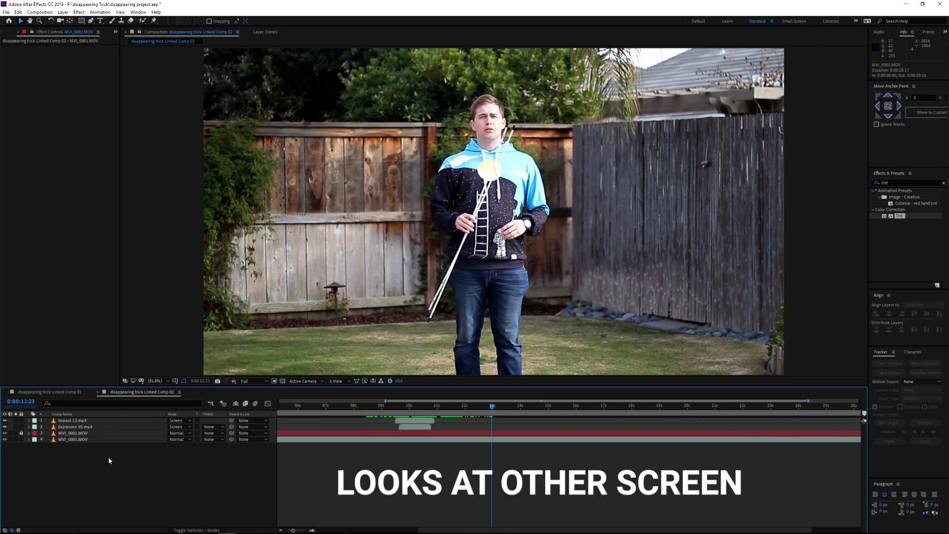
# Step: Go to 0:00:15:17, where both sticks are held horizontally, and duplicate the lowest MVI_0001.MOV layer
pyautogui.moveTo(432, 407); pyautogui.dragTo(568, 419)
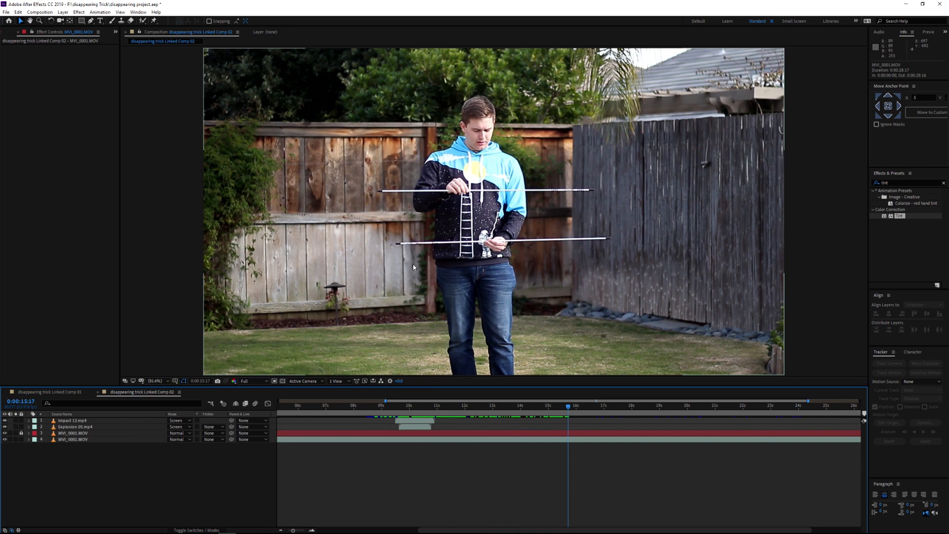
pyautogui.click(93, 439)
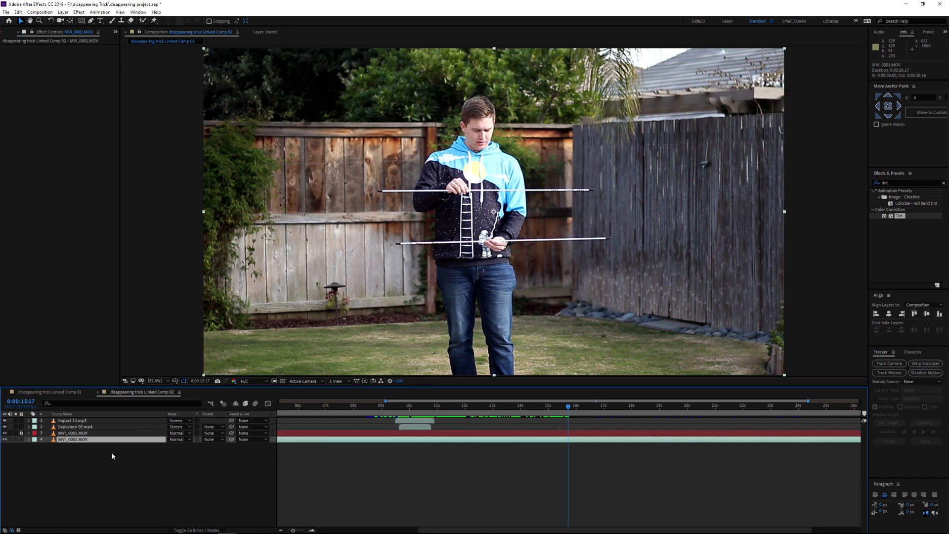
pyautogui.hotkey('ctrl', 'd')
pyautogui.click(83, 447)
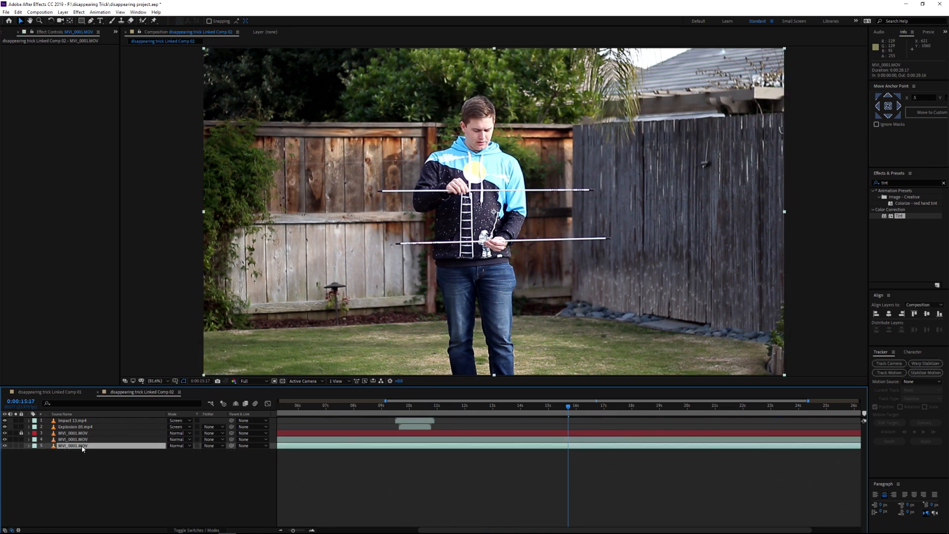
# Step: With the unlocked upper copy temporarily hidden, freeze the lowest MVI_0001.MOV layer on the empty background frame at 0:00:02:12
pyautogui.press('-')
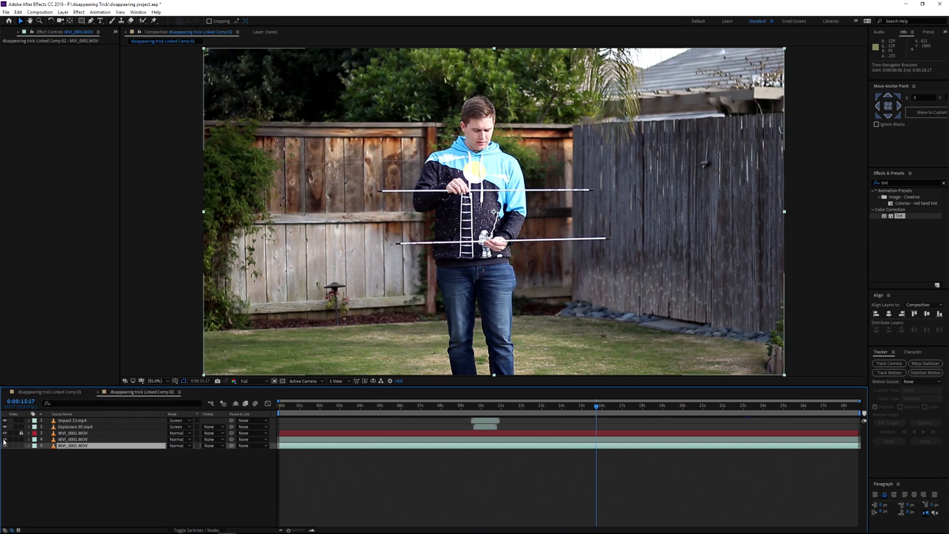
pyautogui.moveTo(464, 408); pyautogui.dragTo(331, 411)
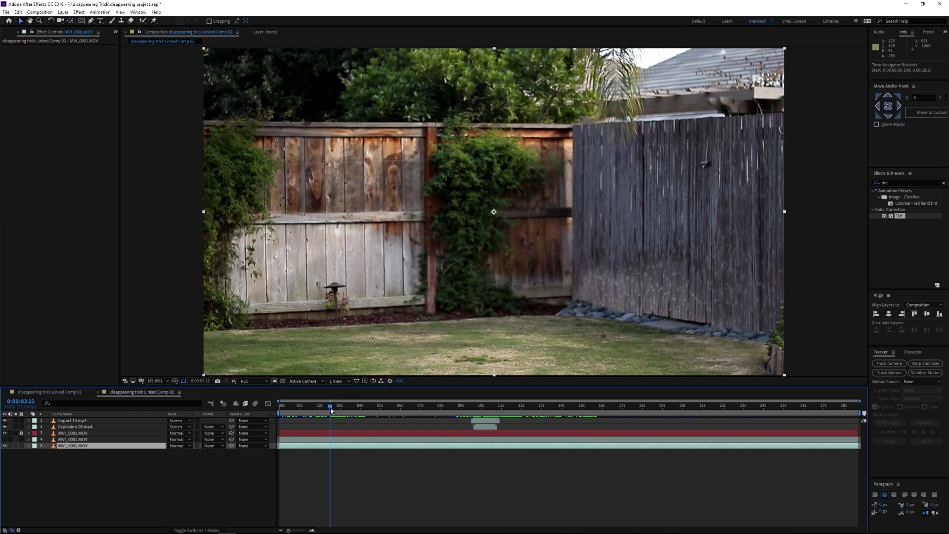
pyautogui.rightClick(317, 449)
pyautogui.moveTo(338, 285)
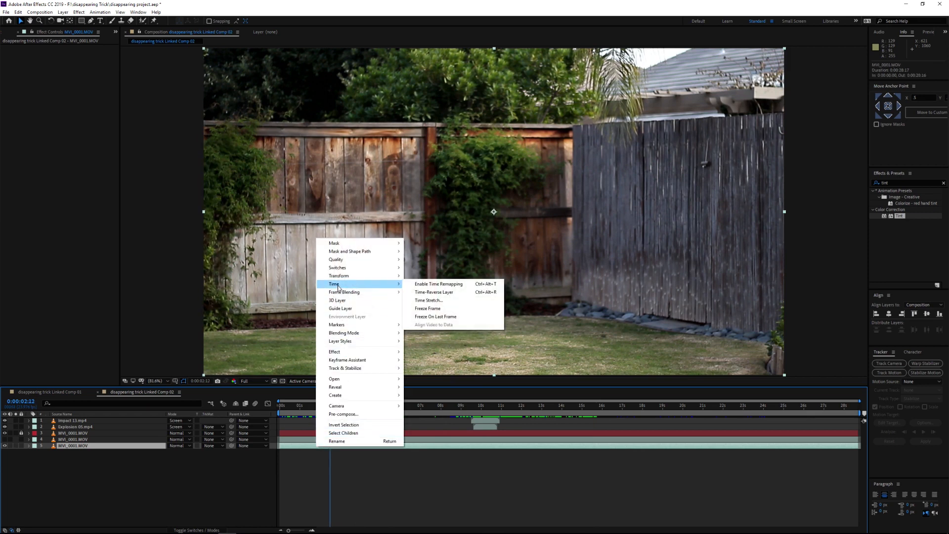
pyautogui.click(427, 308)
pyautogui.click(29, 448)
pyautogui.moveTo(330, 406); pyautogui.dragTo(383, 418)
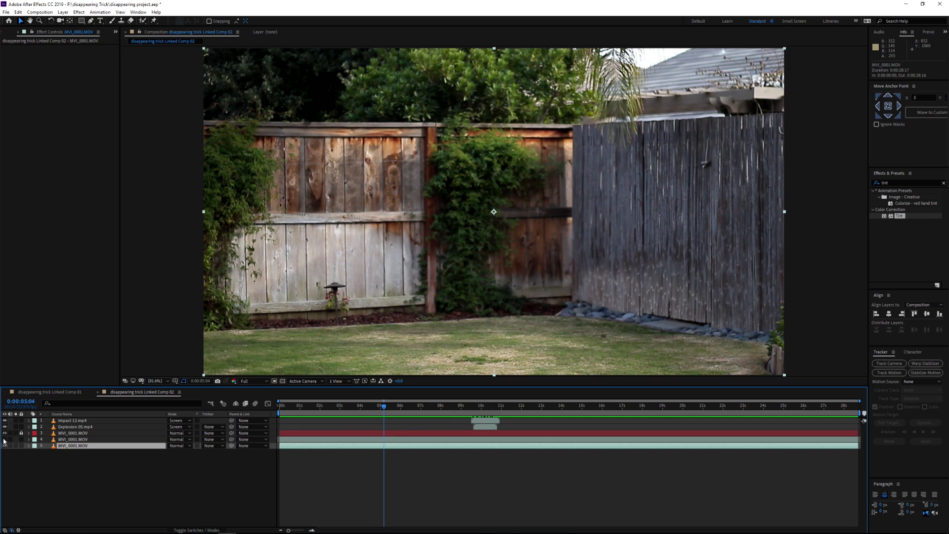
pyautogui.click(5, 439)
# Step: Select the unlocked upper copy of the MVI_0001.MOV layer and go to 0:00:15:20, with both sticks held horizontally
pyautogui.click(398, 439)
pyautogui.moveTo(384, 407); pyautogui.dragTo(599, 416)
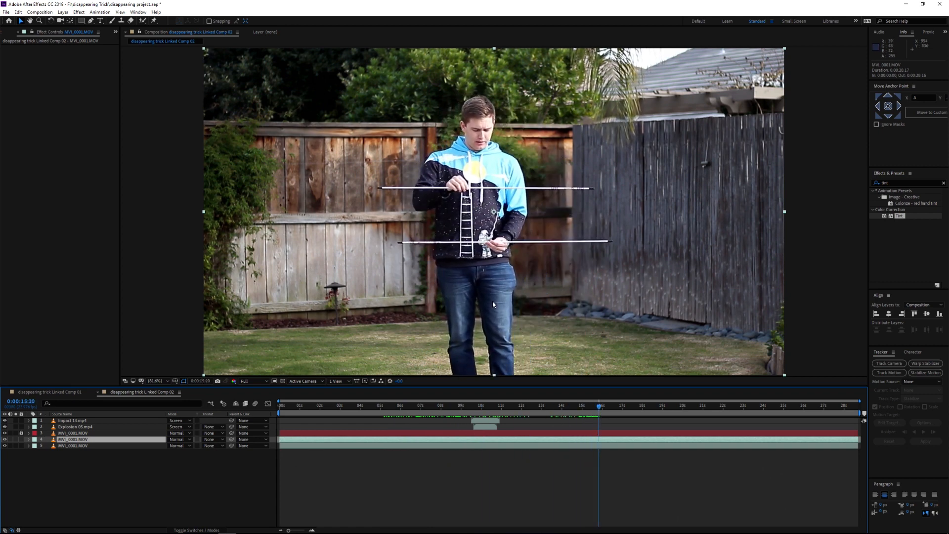
# Step: Draw a four-point mask on the upper copy, enclosing the torso between the two horizontal sticks
pyautogui.press('g')
pyautogui.click(412, 189)
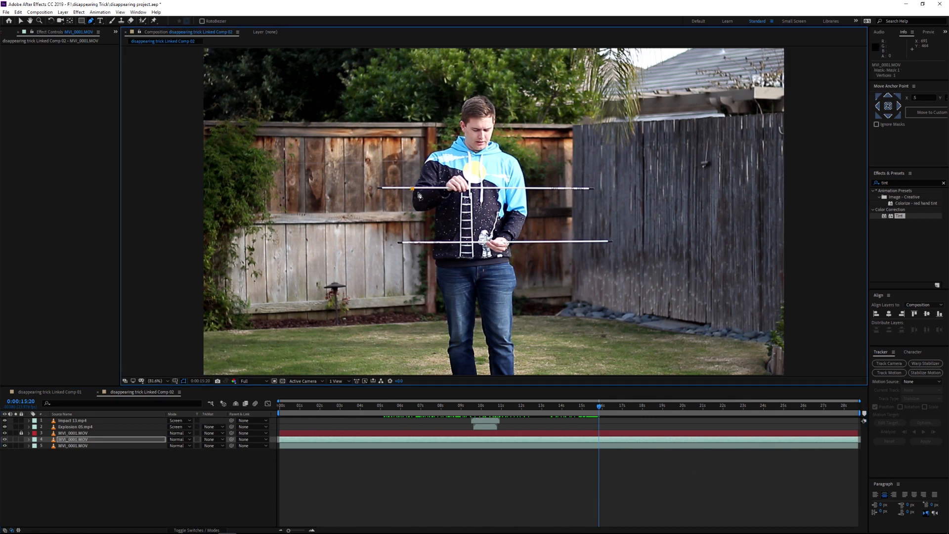
pyautogui.click(549, 190)
pyautogui.click(545, 241)
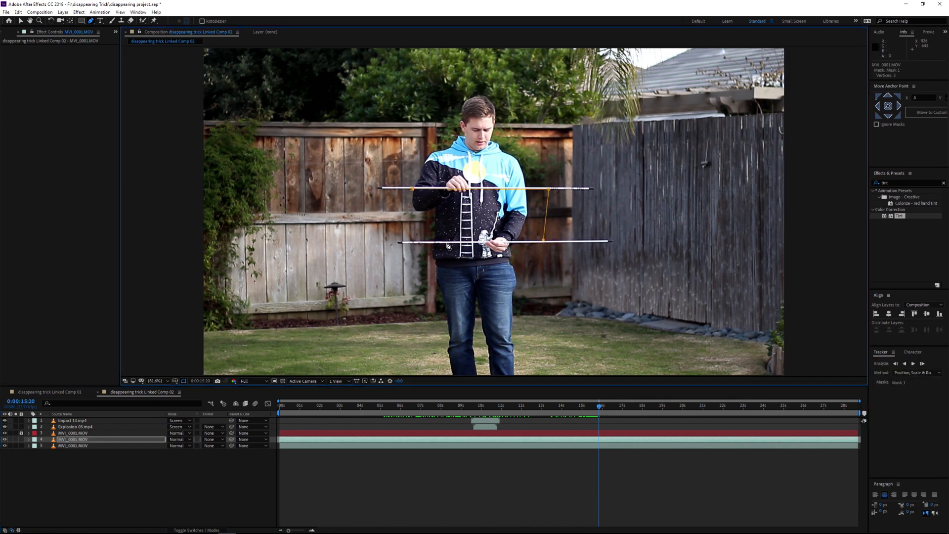
pyautogui.click(414, 242)
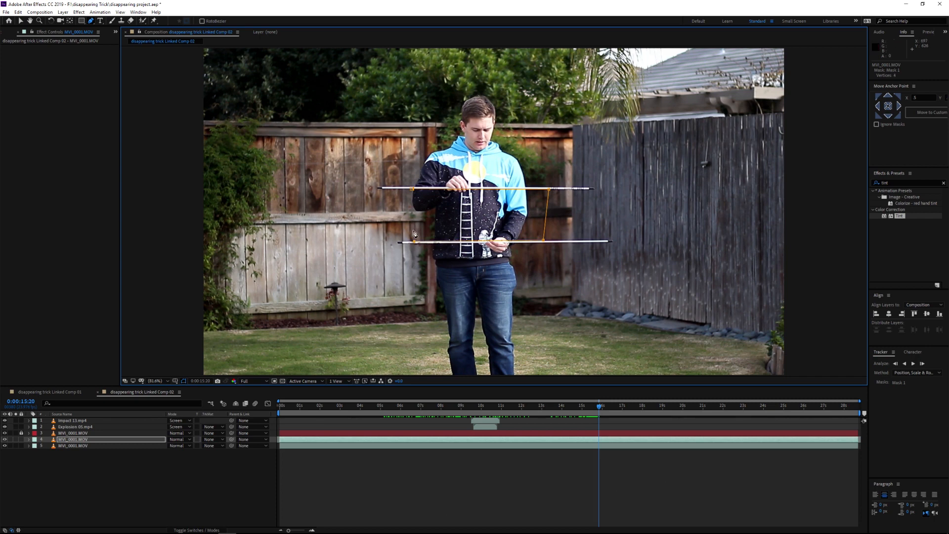
pyautogui.click(413, 190)
pyautogui.moveTo(413, 190); pyautogui.dragTo(408, 189)
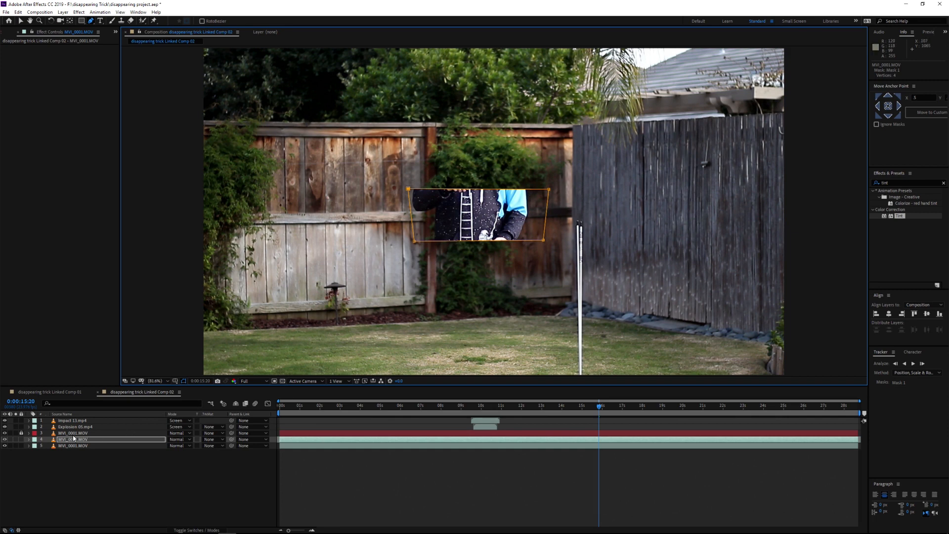
# Step: Set the torso mask to Subtract and start keyframing its Mask Path at 0:00:15:20
pyautogui.press('m')
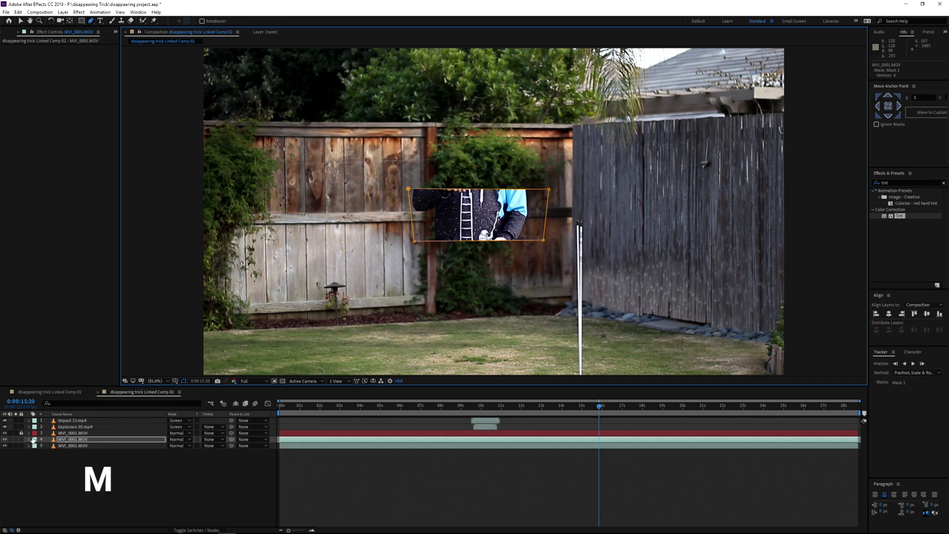
pyautogui.click(181, 448)
pyautogui.click(194, 470)
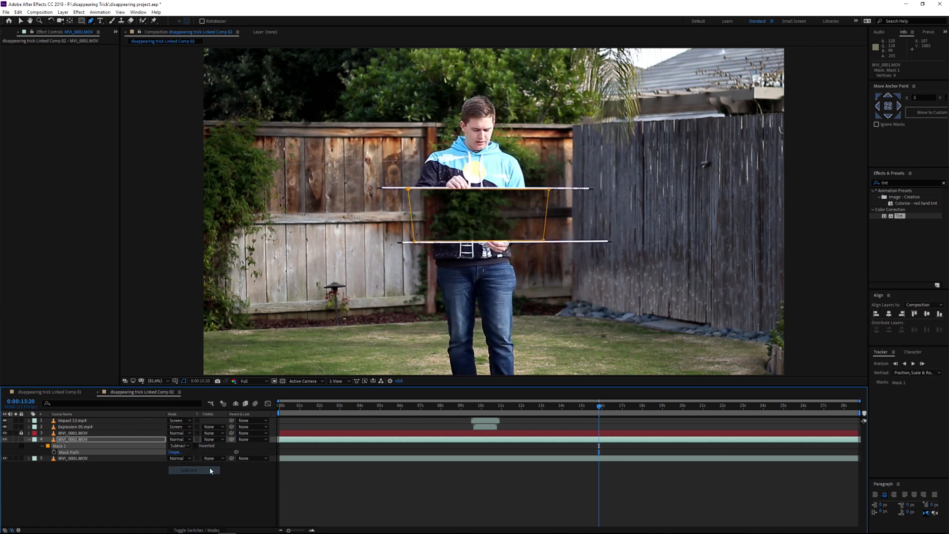
pyautogui.click(292, 500)
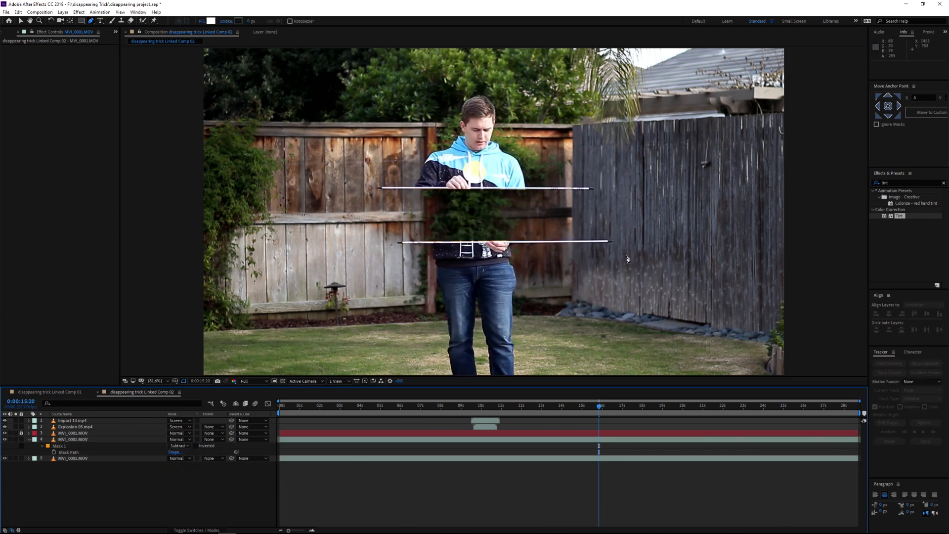
pyautogui.click(585, 440)
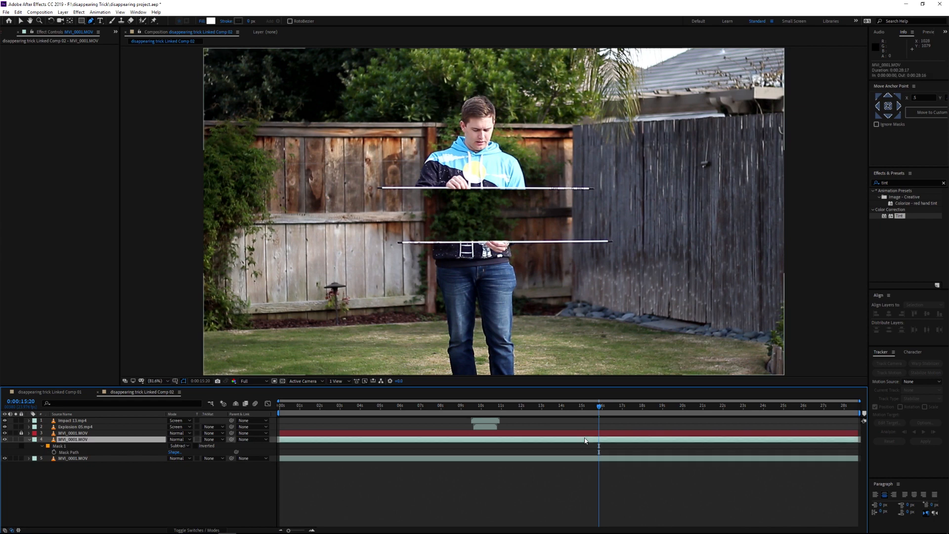
pyautogui.click(54, 454)
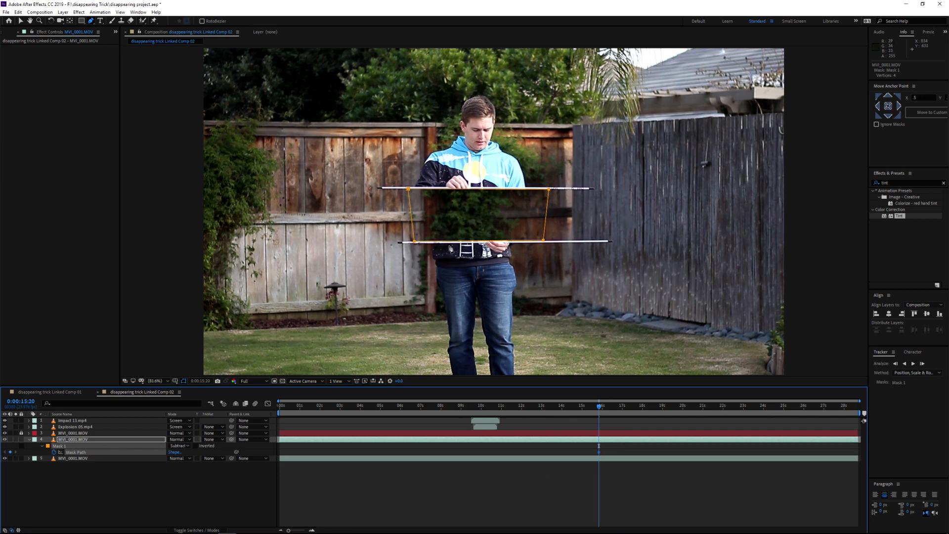
# Step: View the fiery stick effect at 0:00:17:04 in disappearing trick Linked Comp 01, and return to disappearing trick Linked Comp 02
pyautogui.click(52, 393)
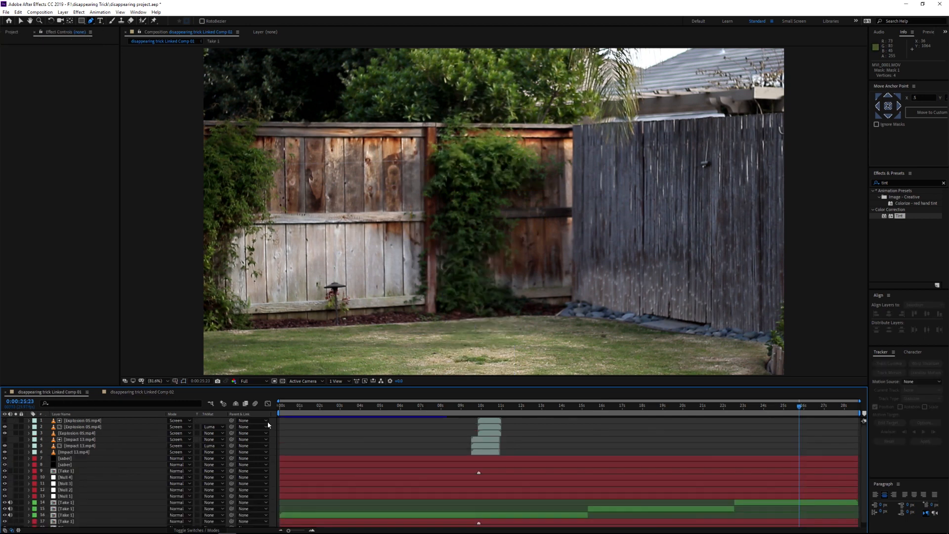
pyautogui.press('v')
pyautogui.moveTo(525, 407); pyautogui.dragTo(625, 413)
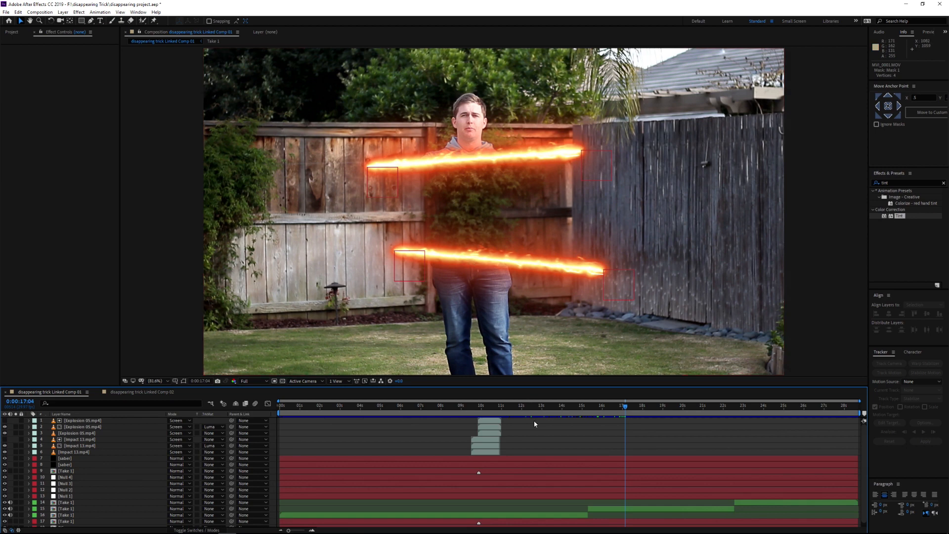
pyautogui.click(137, 393)
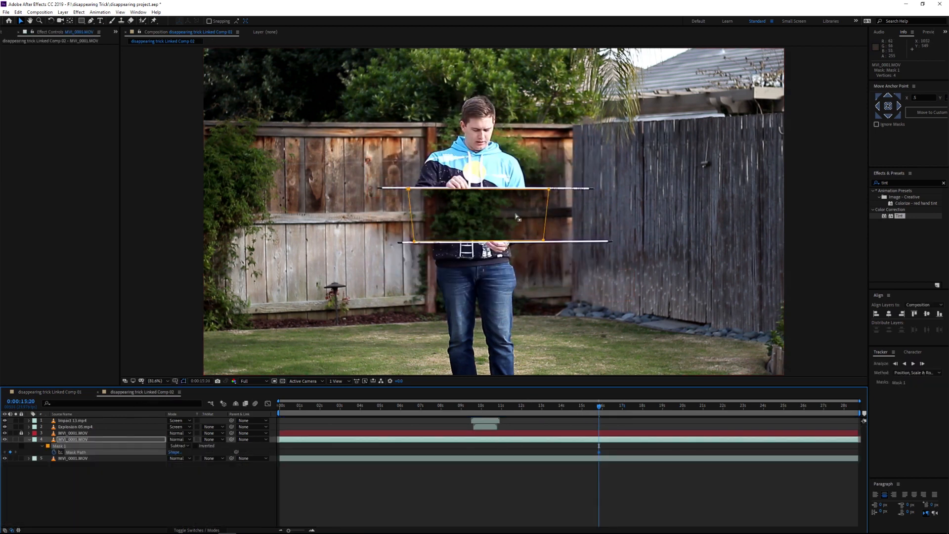
# Step: Adjust the torso mask's corner points so its edges follow the inner sides of both sticks
pyautogui.scroll(3, 513, 213)
pyautogui.moveTo(408, 160); pyautogui.dragTo(408, 160)
pyautogui.click(399, 283)
pyautogui.moveTo(402, 286); pyautogui.dragTo(401, 289)
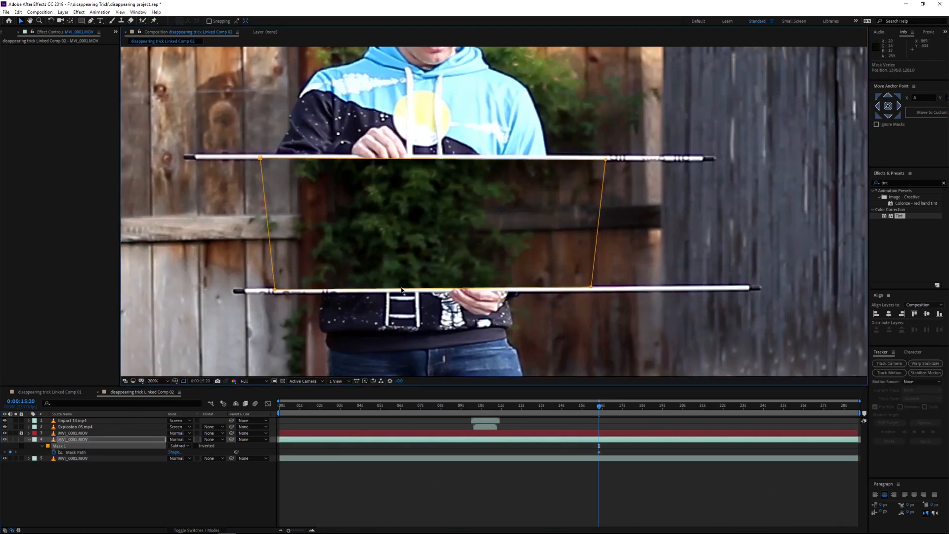
pyautogui.click(237, 497)
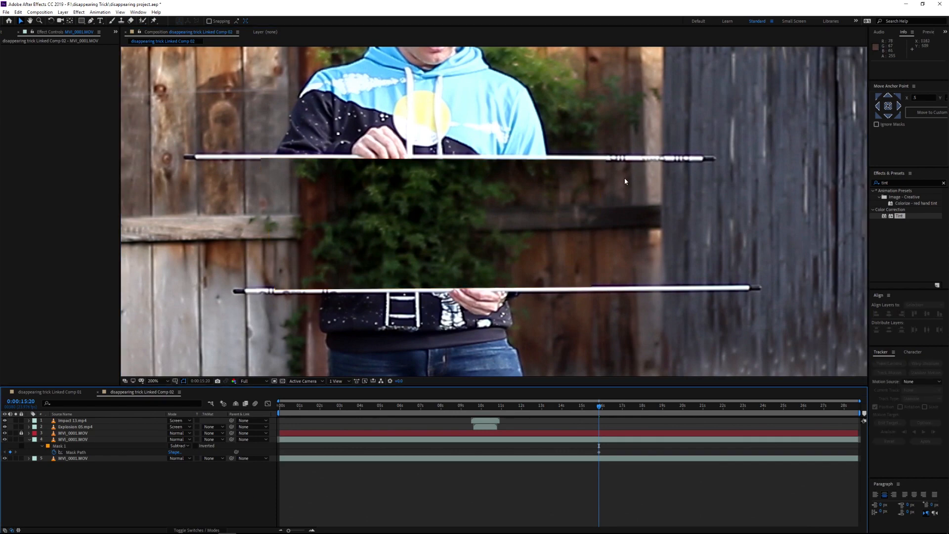
# Step: Glance at Linked Comp 01, and try adding curved points to the torso mask's upper edge around the fingers in Linked Comp 02
pyautogui.click(60, 392)
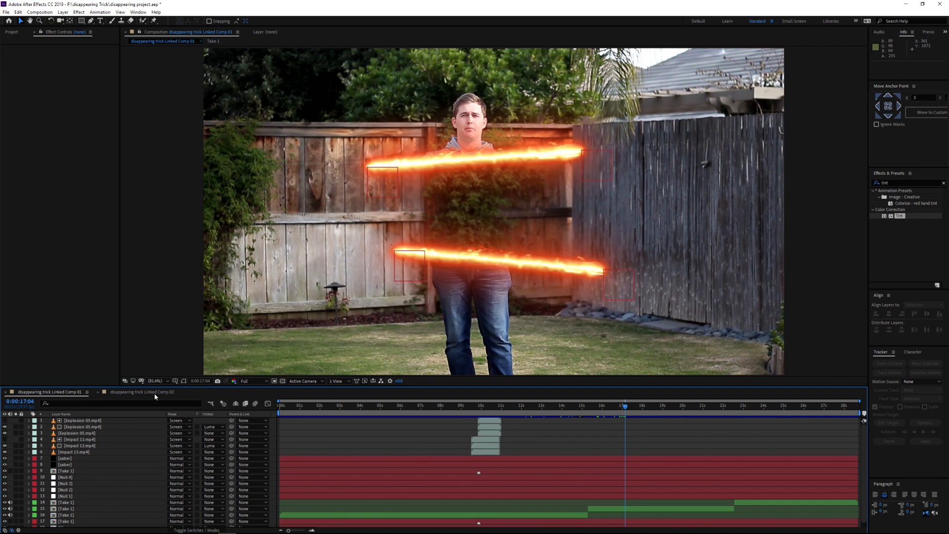
pyautogui.click(142, 392)
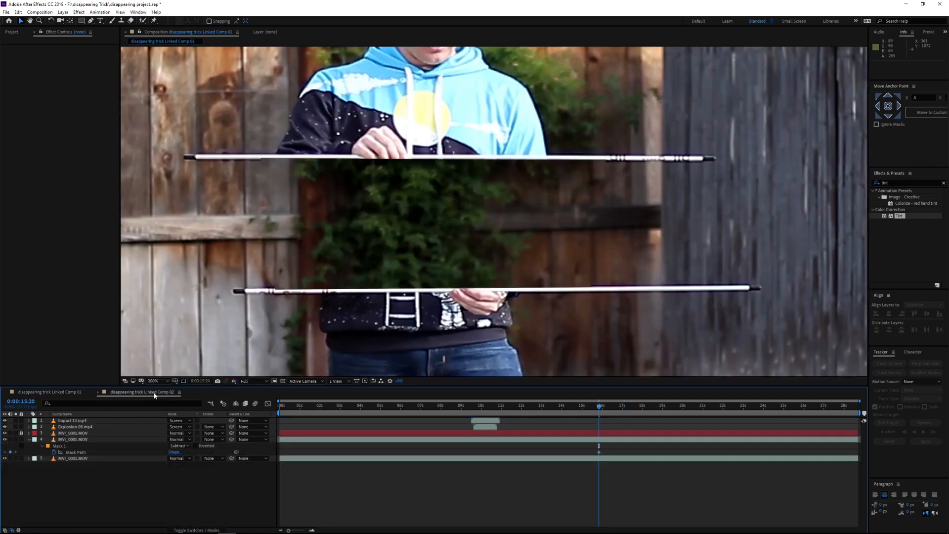
pyautogui.click(509, 439)
pyautogui.press('g')
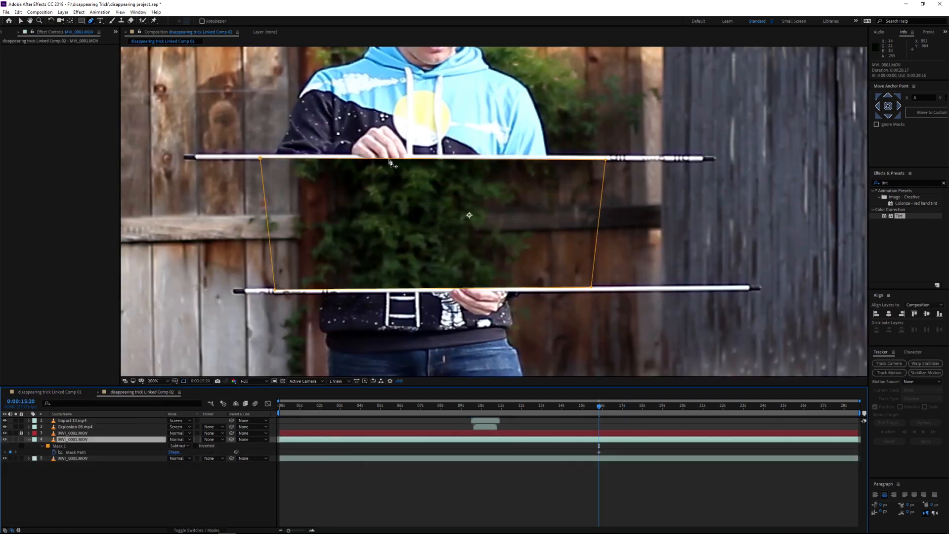
pyautogui.click(393, 158)
pyautogui.moveTo(380, 159); pyautogui.dragTo(361, 164)
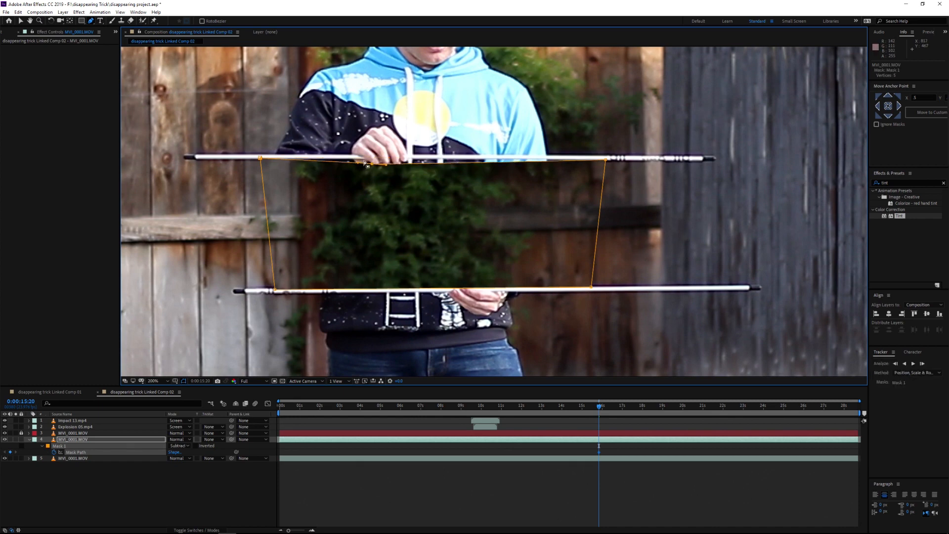
pyautogui.scroll(3, 361, 165)
pyautogui.moveTo(396, 177); pyautogui.dragTo(406, 183)
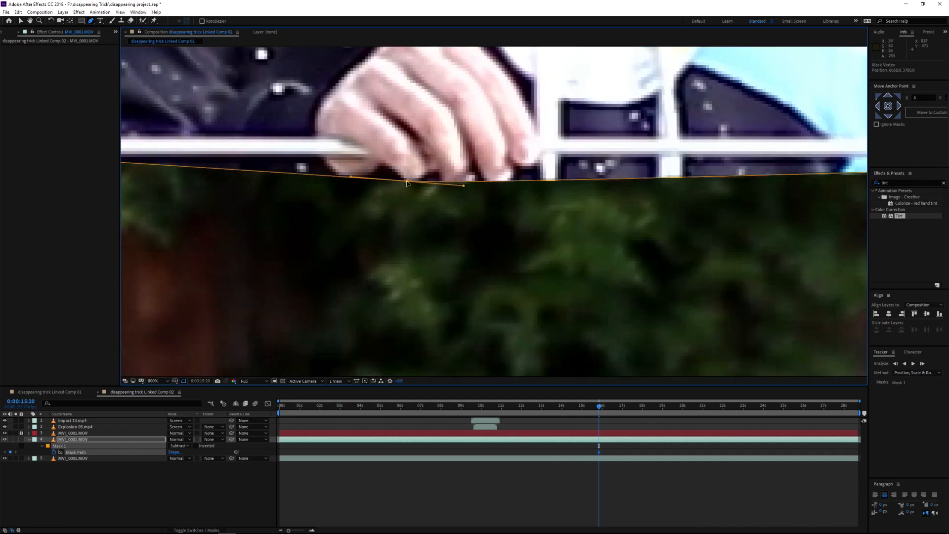
pyautogui.click(332, 176)
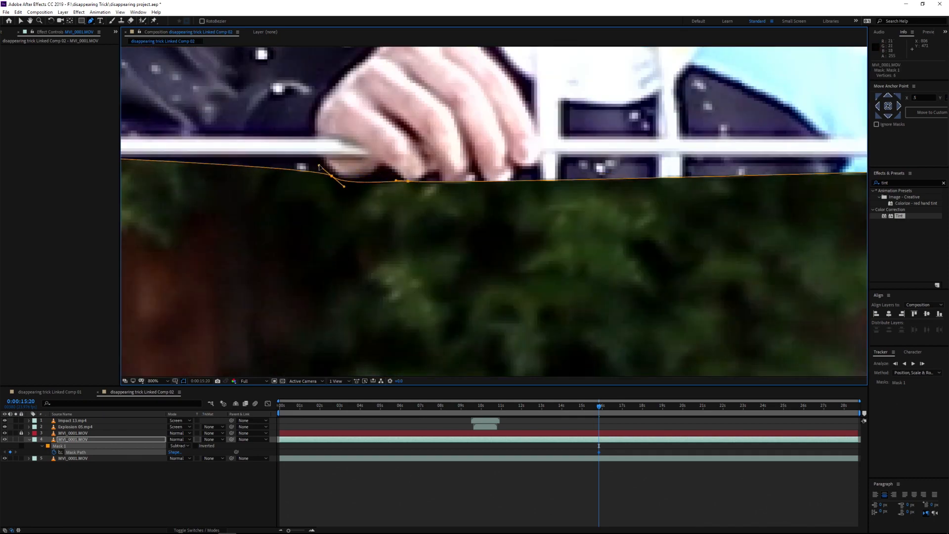
# Step: Undo the last added mask point and delete the torso mask from the upper MVI_0001.MOV copy
pyautogui.click(57, 448)
pyautogui.hotkey('ctrl', 'z')
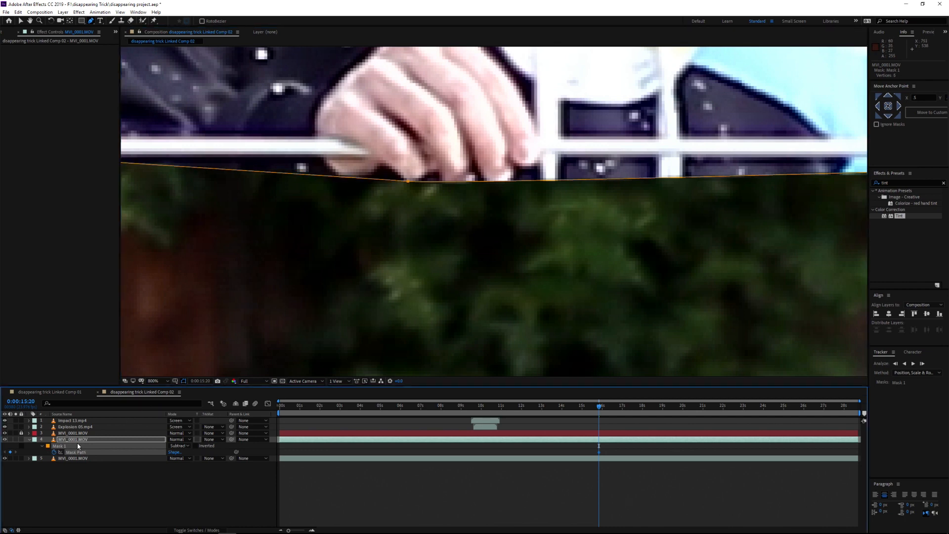
pyautogui.press('Delete')
# Step: Start a new mask on the upper copy, tracing the upper hand's fingertips and the upper stick's lower edge to beyond the blue sleeve
pyautogui.click(304, 158)
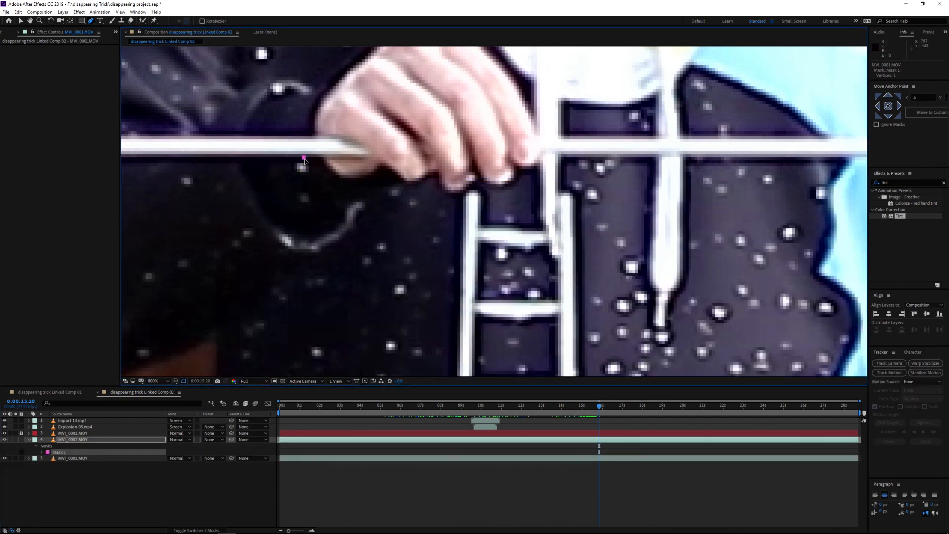
pyautogui.moveTo(408, 181); pyautogui.dragTo(468, 165)
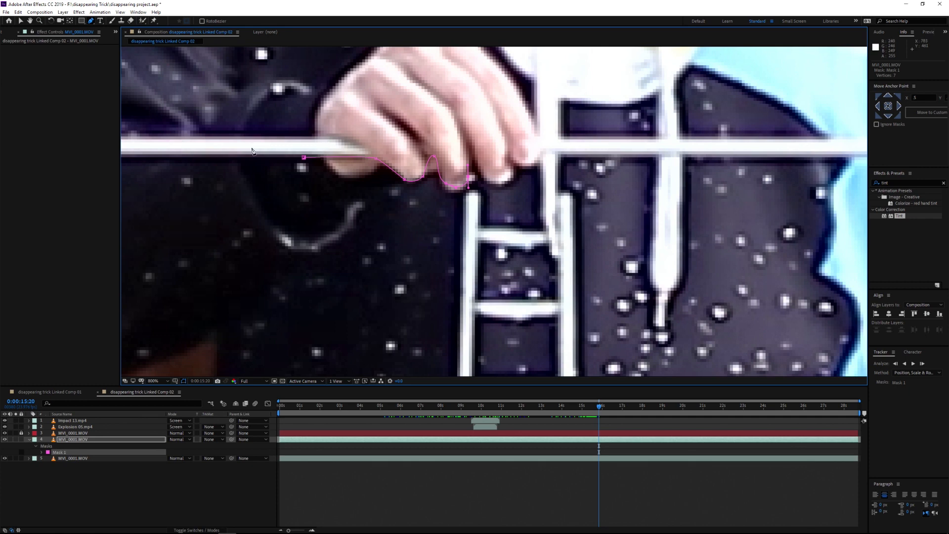
pyautogui.moveTo(483, 175); pyautogui.dragTo(537, 154)
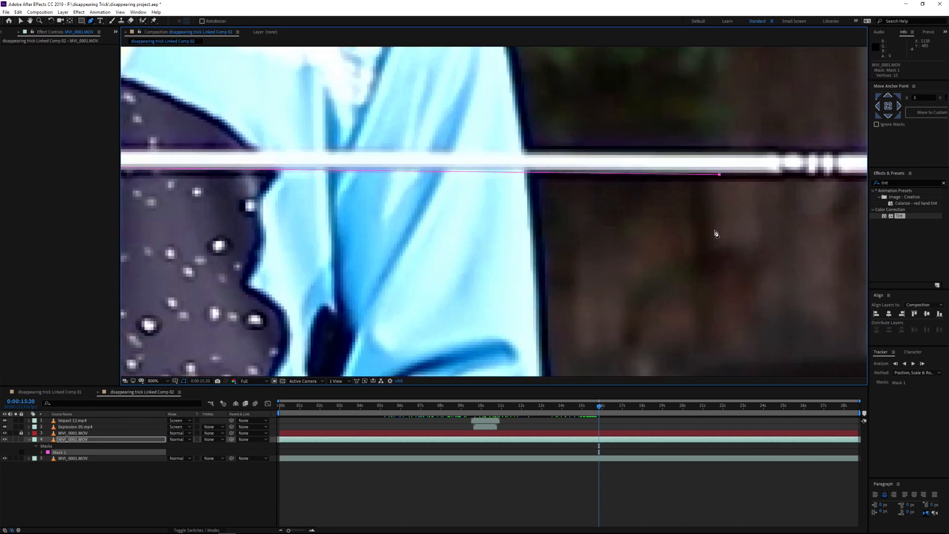
pyautogui.press('space')
pyautogui.moveTo(583, 218); pyautogui.dragTo(470, 214)
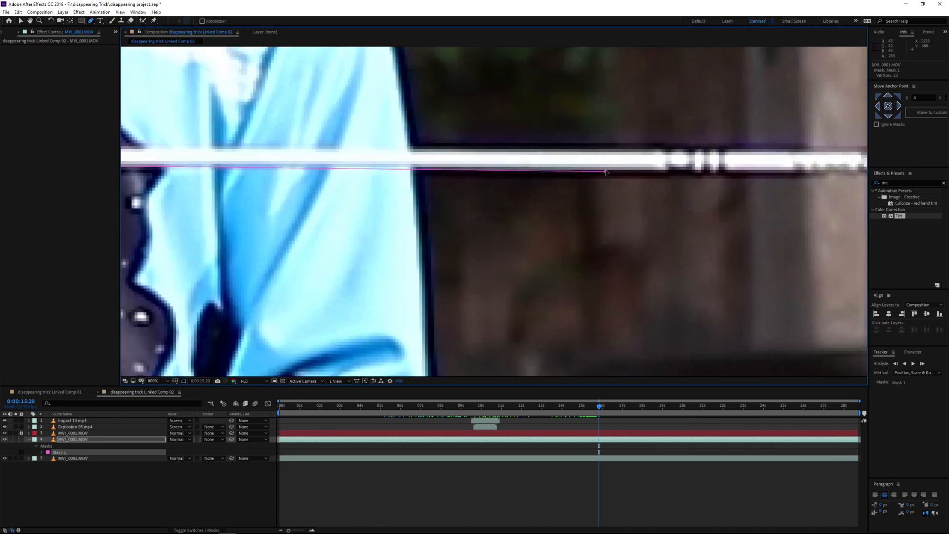
pyautogui.scroll(-3, 573, 183)
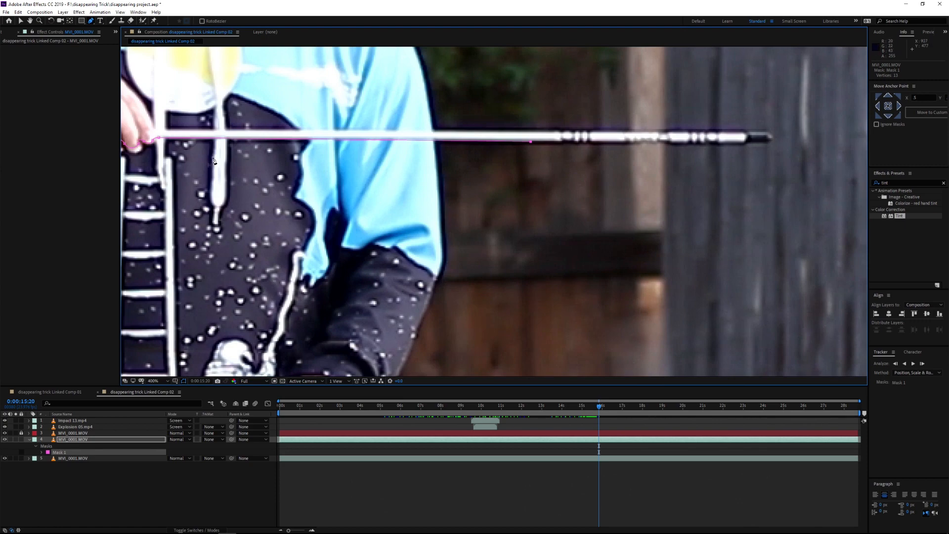
pyautogui.press('space')
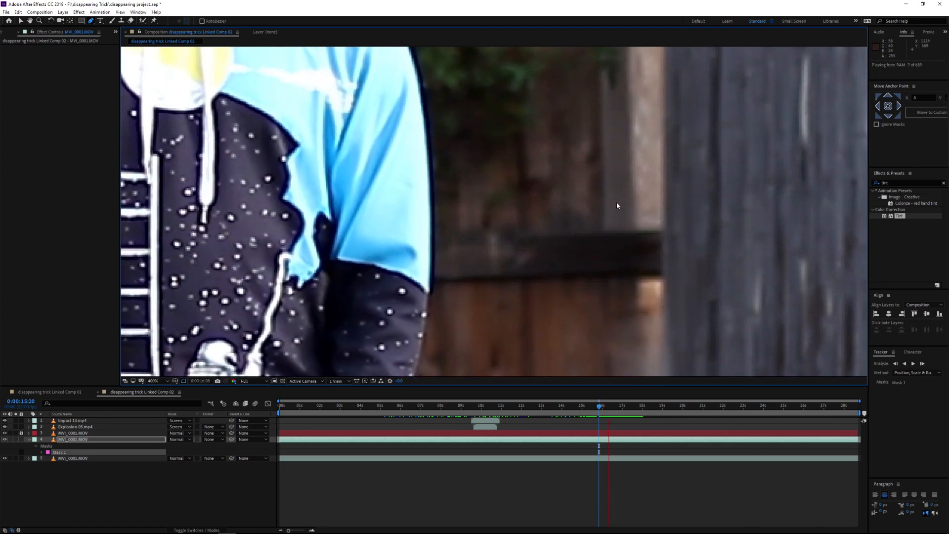
pyautogui.press('space')
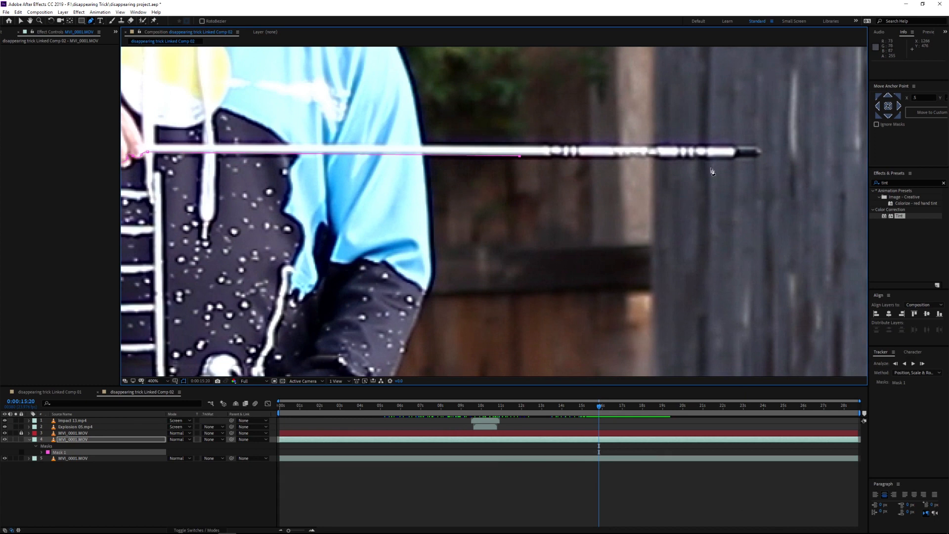
pyautogui.press(',')
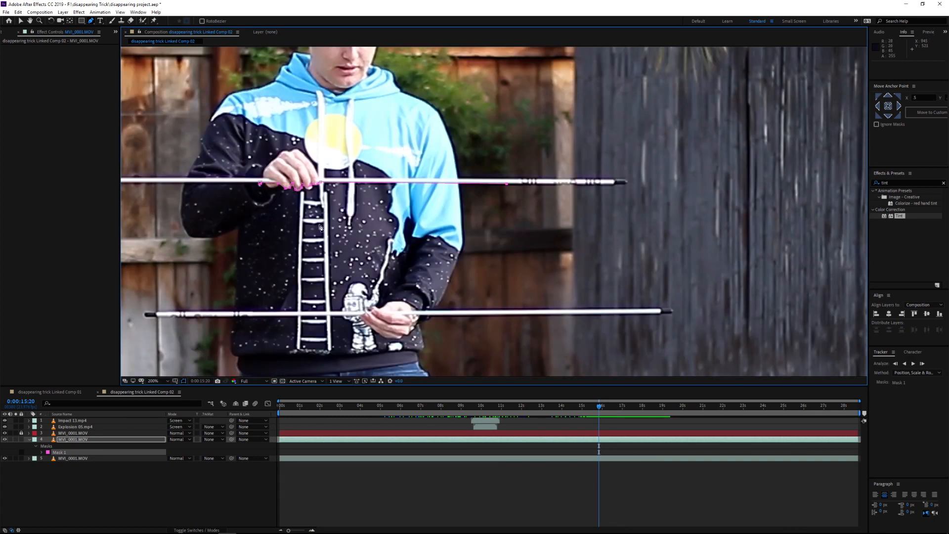
# Step: Extend the mask straight down to the lower stick and trace around the lower hand's fingers along the stick's upper edge
pyautogui.click(506, 310)
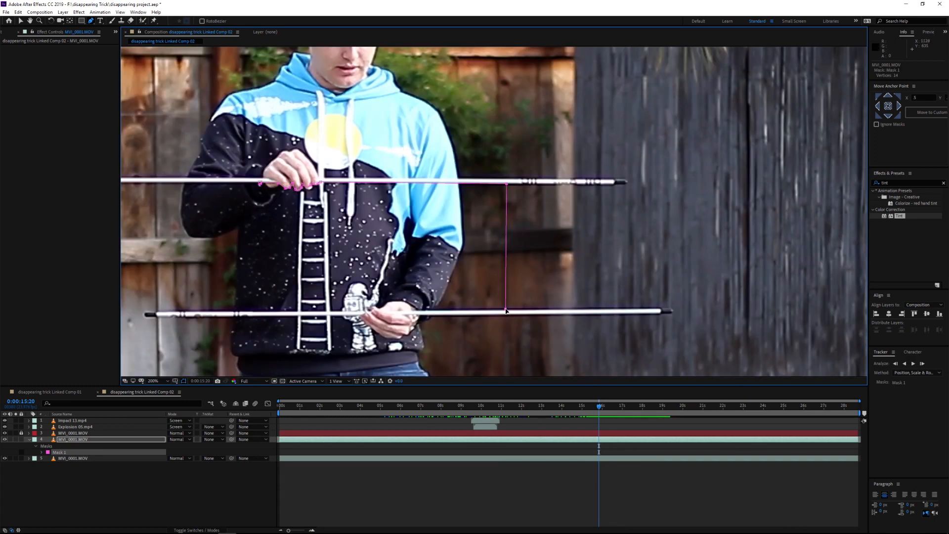
pyautogui.scroll(1, 330, 368)
pyautogui.moveTo(330, 368); pyautogui.dragTo(376, 385)
pyautogui.moveTo(444, 213)
pyautogui.mouseDown()
pyautogui.moveTo(431, 214)
pyautogui.moveTo(410, 181)
pyautogui.moveTo(398, 195)
pyautogui.moveTo(429, 214)
pyautogui.mouseUp()
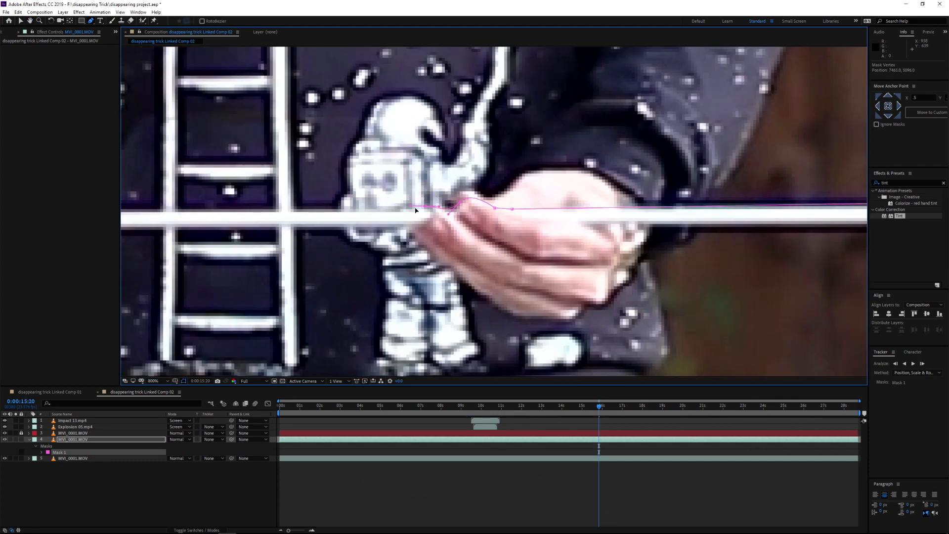
pyautogui.press('space')
pyautogui.moveTo(291, 211); pyautogui.dragTo(269, 211)
pyautogui.moveTo(269, 211)
pyautogui.mouseDown()
pyautogui.moveTo(314, 170)
pyautogui.moveTo(231, 191)
pyautogui.moveTo(260, 211)
pyautogui.mouseUp()
# Step: Run the mask up beside the elbow to the upper stick's lower edge and close it at its starting point
pyautogui.scroll(-3, 256, 212)
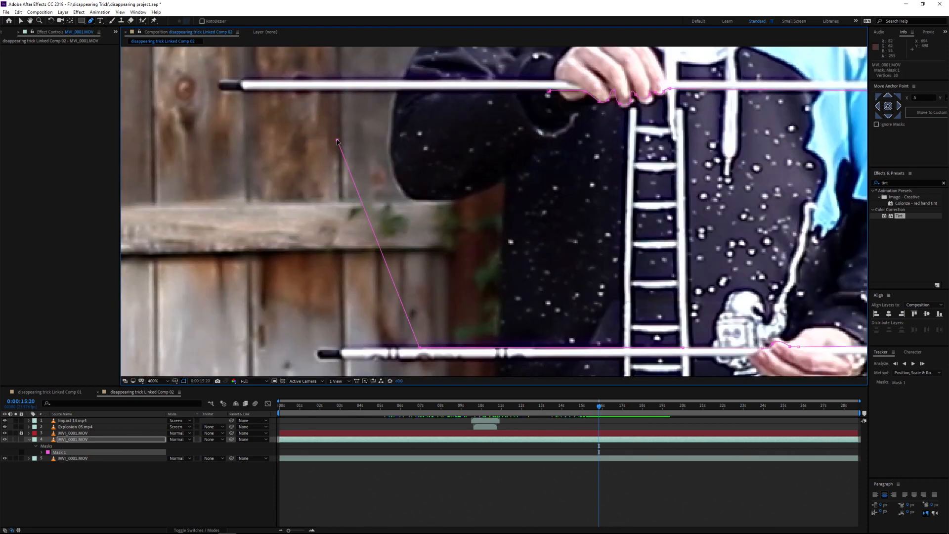
pyautogui.click(352, 91)
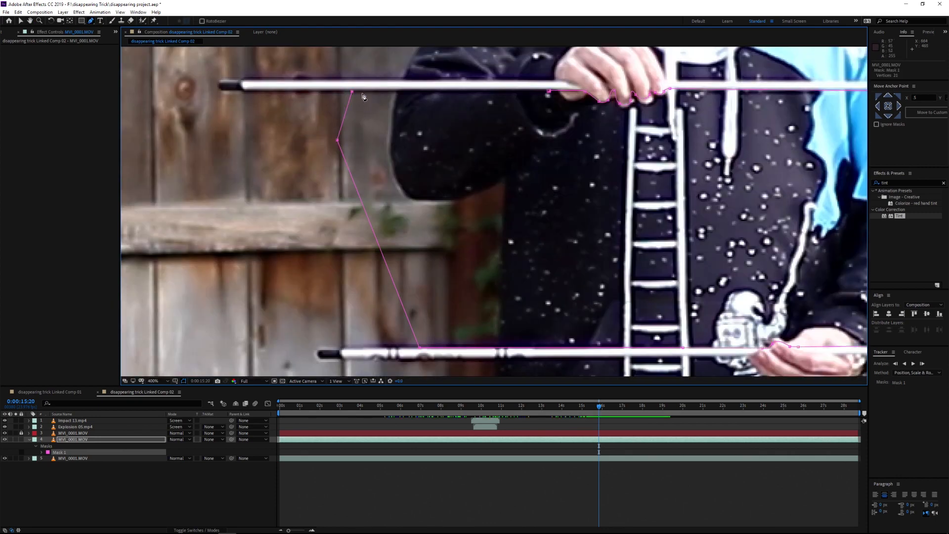
pyautogui.click(549, 90)
pyautogui.moveTo(627, 154); pyautogui.dragTo(292, 191)
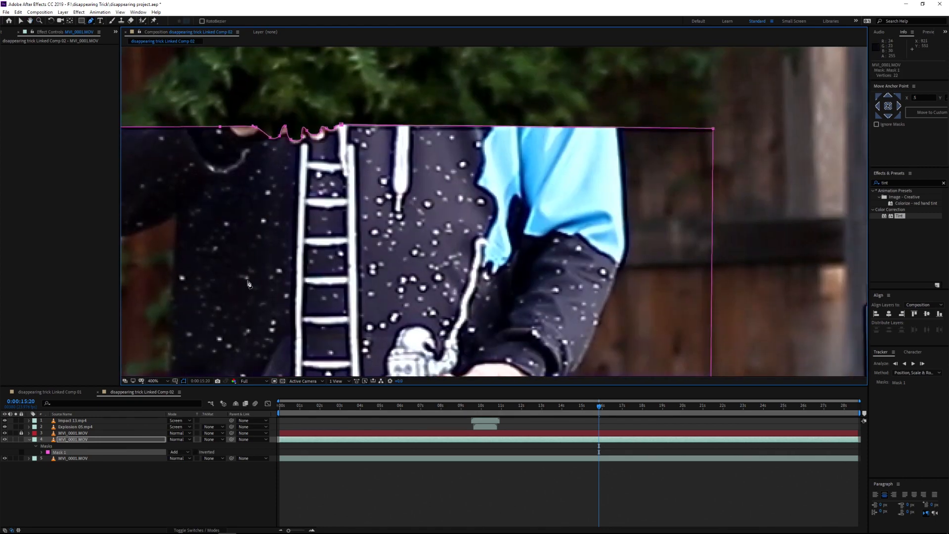
# Step: Set the torso mask to Subtract with a 2-pixel Mask Feather and fit the whole frame in the viewer
pyautogui.click(174, 454)
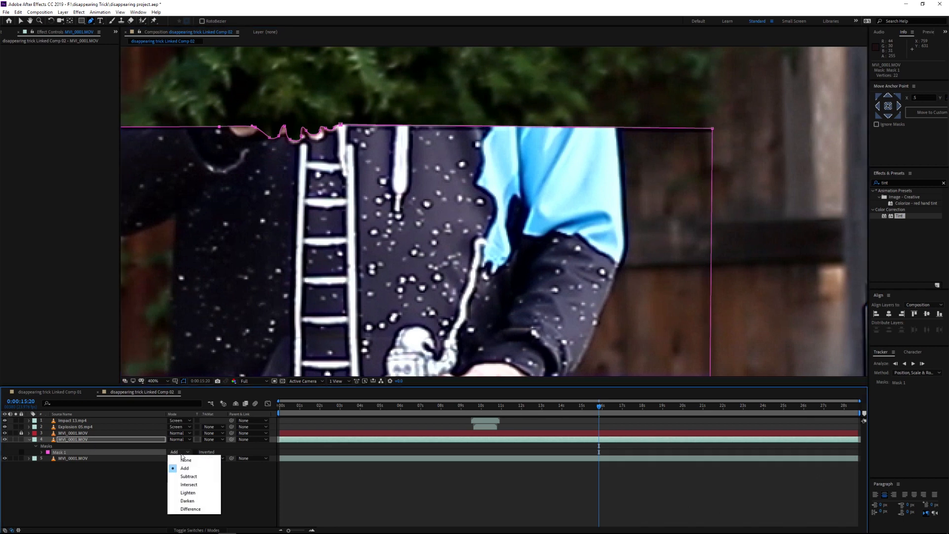
pyautogui.click(195, 477)
pyautogui.press('f')
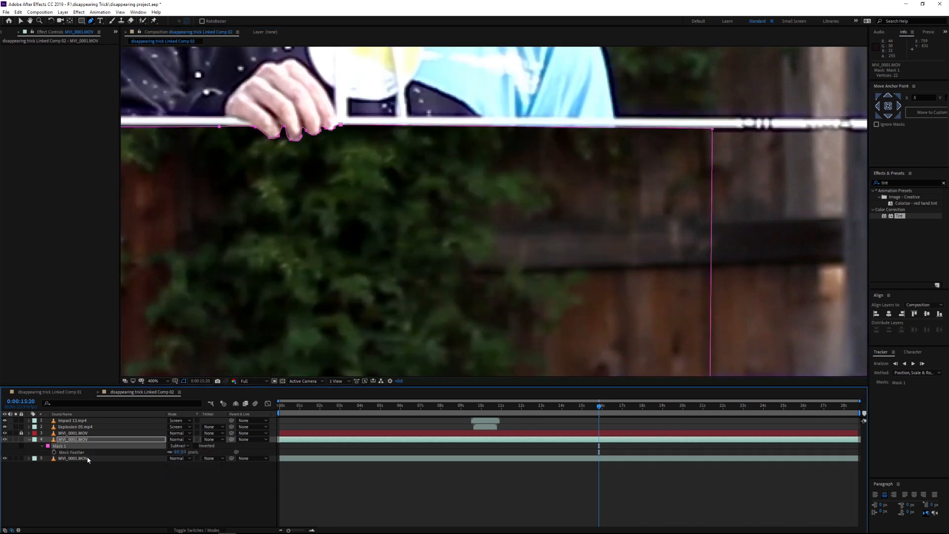
pyautogui.click(177, 451)
pyautogui.press('Return')
pyautogui.press('v')
pyautogui.click(166, 381)
pyautogui.click(171, 391)
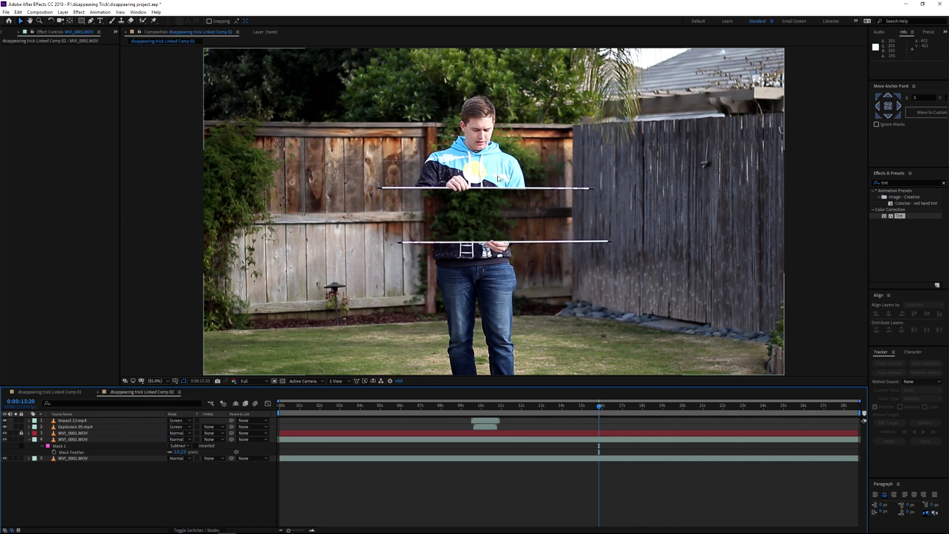
# Step: Compare the masked shot with the finished composition and preview the sticks moving apart from 0:00:15:20
pyautogui.click(59, 393)
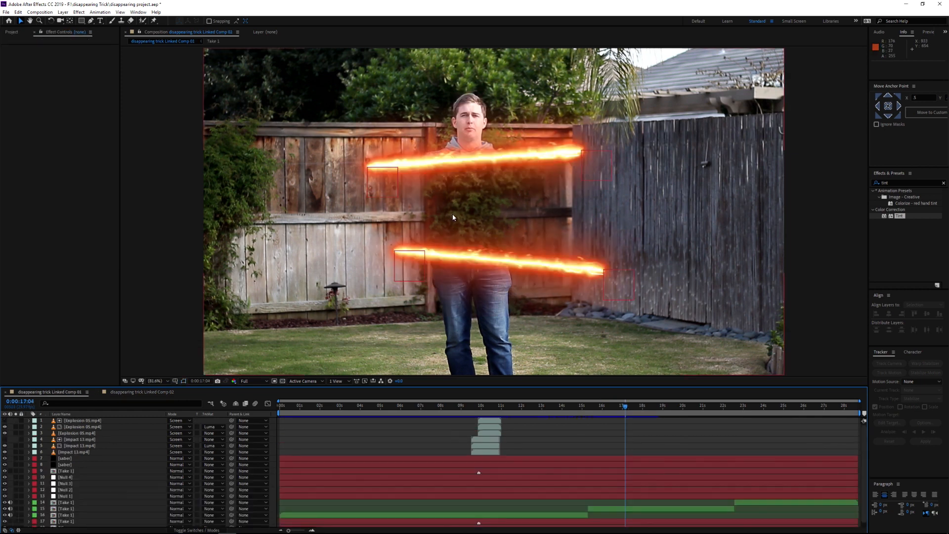
pyautogui.click(155, 393)
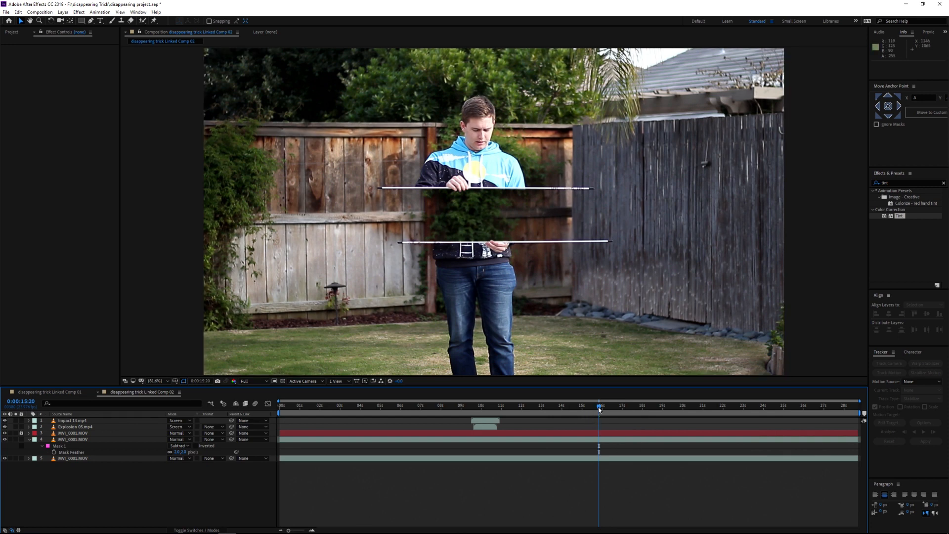
pyautogui.press('space')
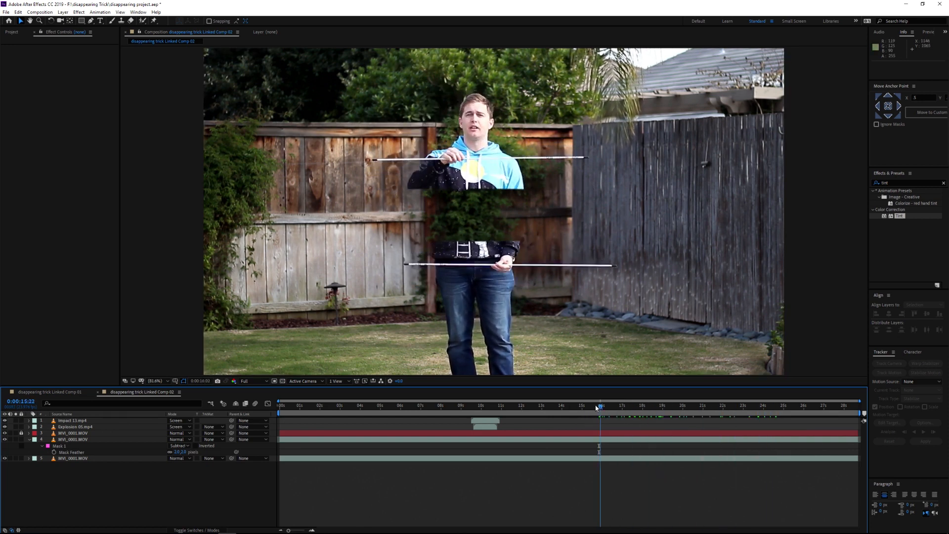
pyautogui.click(598, 407)
pyautogui.press('pagedown')
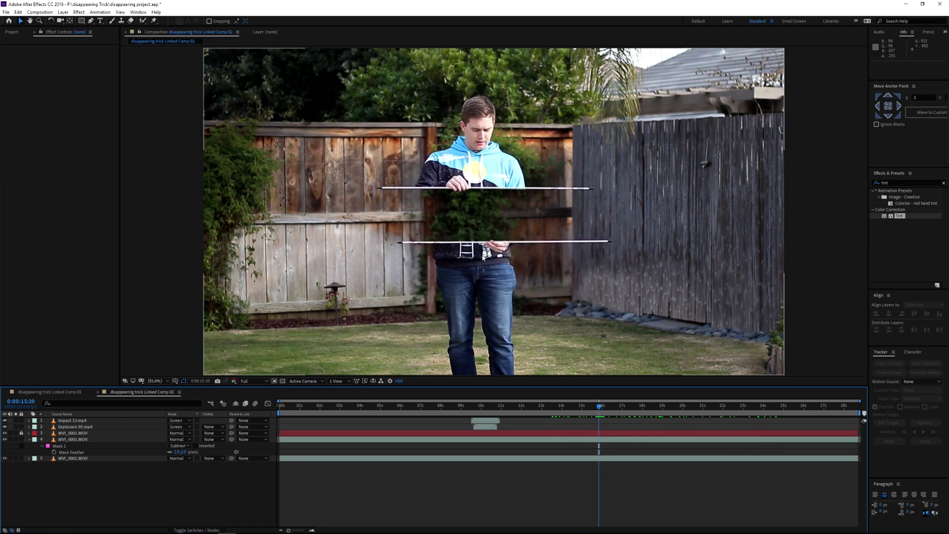
# Step: Delete the extra torso mask points around both hands and along the side, leaving a simple four-corner shape
pyautogui.click(62, 446)
pyautogui.click(447, 192)
pyautogui.moveTo(428, 172); pyautogui.dragTo(486, 207)
pyautogui.press('Delete')
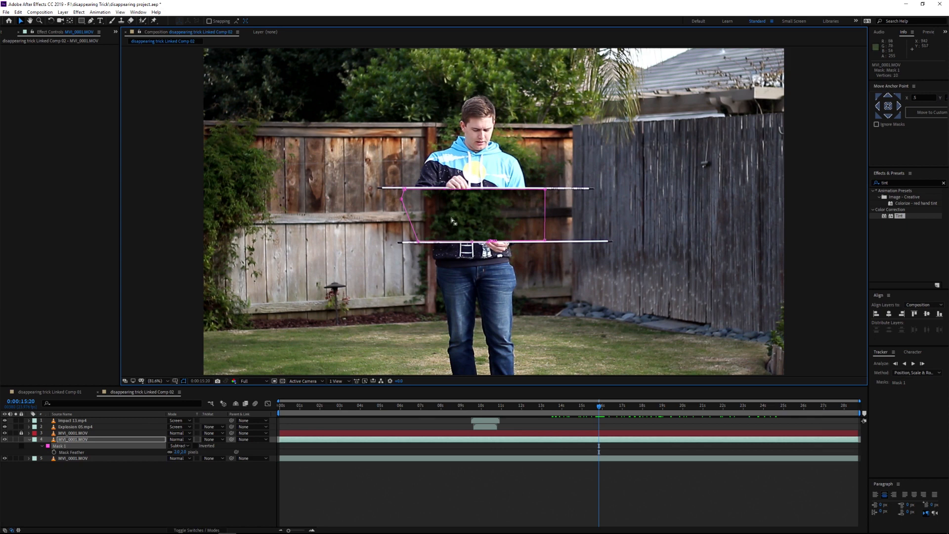
pyautogui.click(401, 199)
pyautogui.press('Delete')
pyautogui.moveTo(469, 232); pyautogui.dragTo(509, 261)
pyautogui.press('Delete')
# Step: Align the four mask corners with the upper stick's lower edge and the lower stick's upper edge
pyautogui.press('.')
pyautogui.press('.')
pyautogui.press('.')
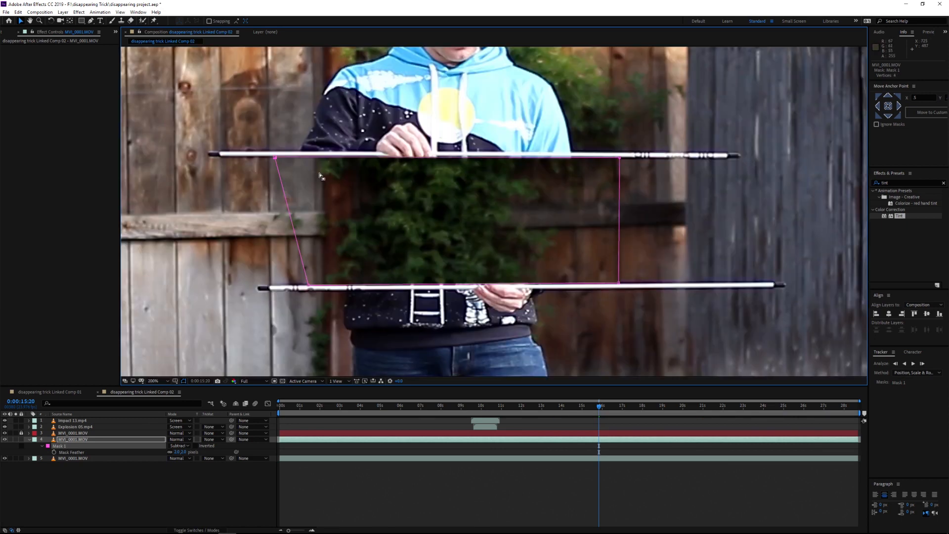
pyautogui.moveTo(276, 157); pyautogui.dragTo(275, 156)
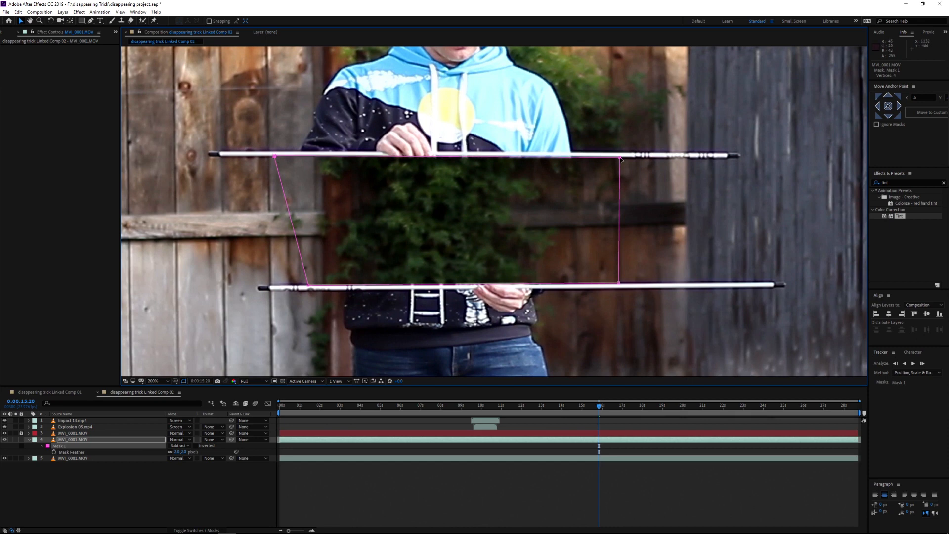
pyautogui.moveTo(620, 158); pyautogui.dragTo(619, 157)
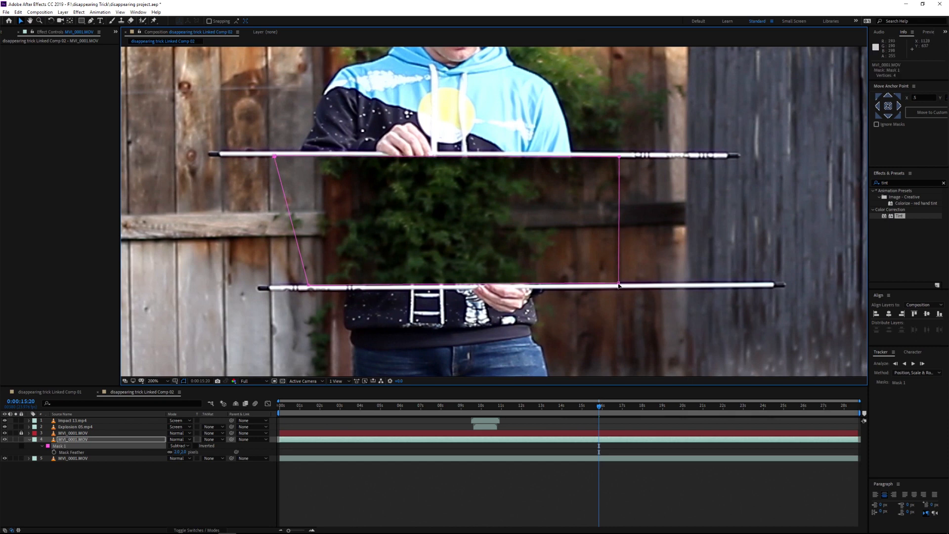
pyautogui.moveTo(619, 285); pyautogui.dragTo(619, 283)
pyautogui.moveTo(309, 287); pyautogui.dragTo(308, 286)
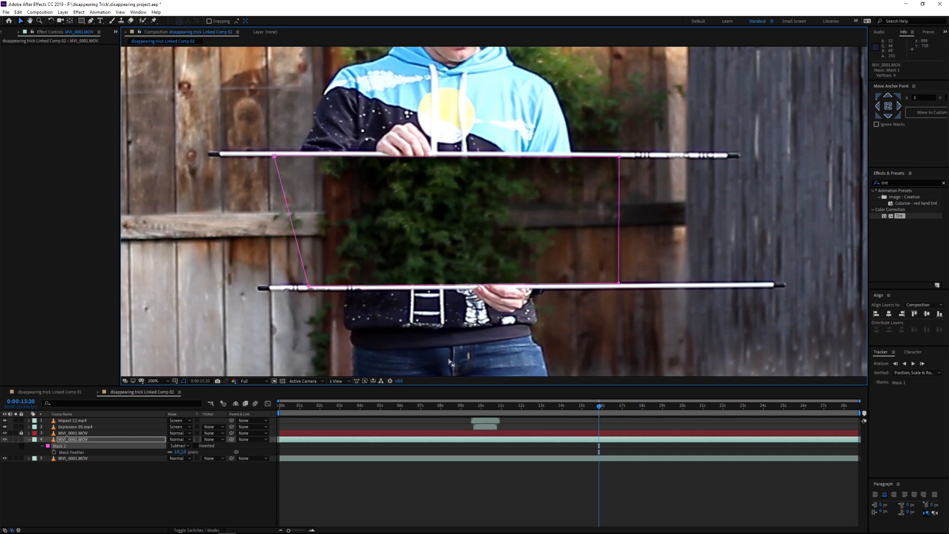
# Step: Reveal the torso mask's properties and start keyframing its Mask Path at 0:00:15:20
pyautogui.press('m')
pyautogui.press('m')
pyautogui.click(54, 453)
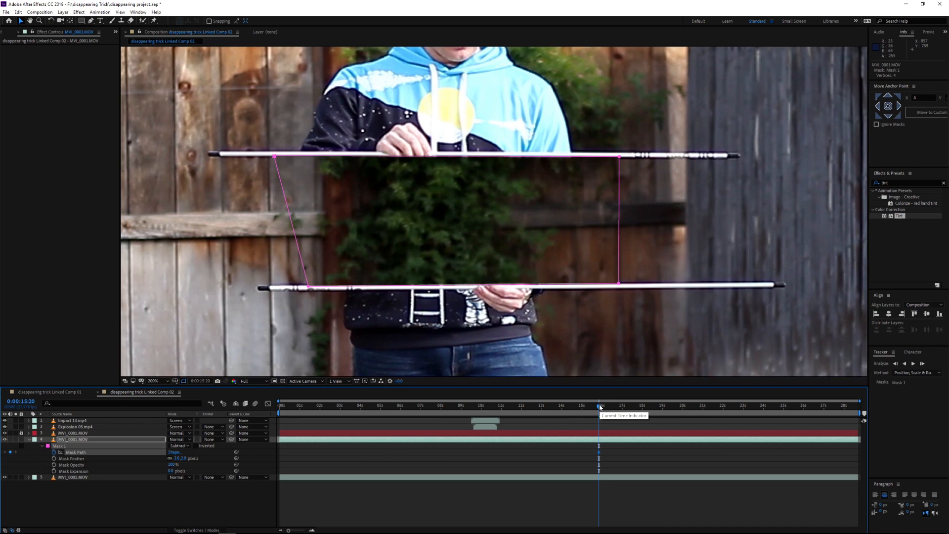
# Step: Advance one frame to 0:00:15:21 and move the mask's upper and lower edges onto the two sticks
pyautogui.press('pagedown')
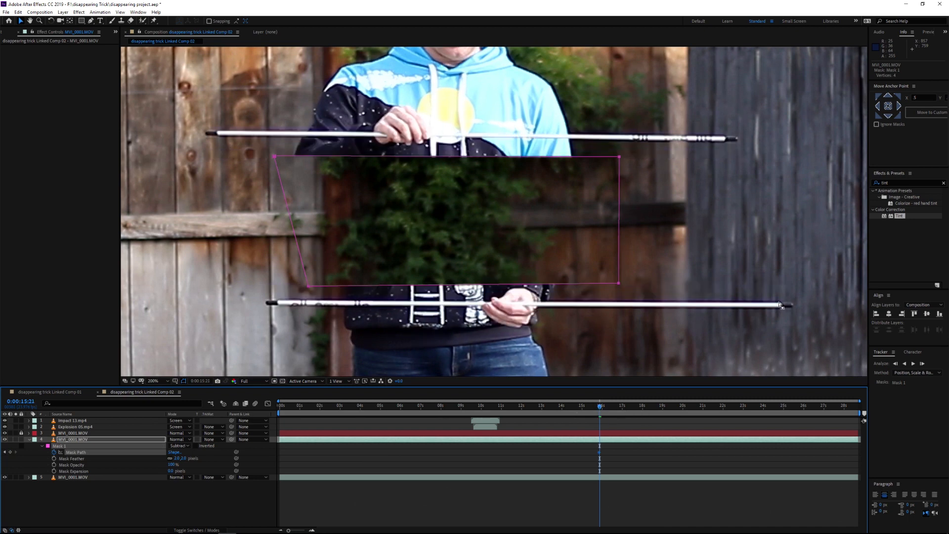
pyautogui.click(923, 32)
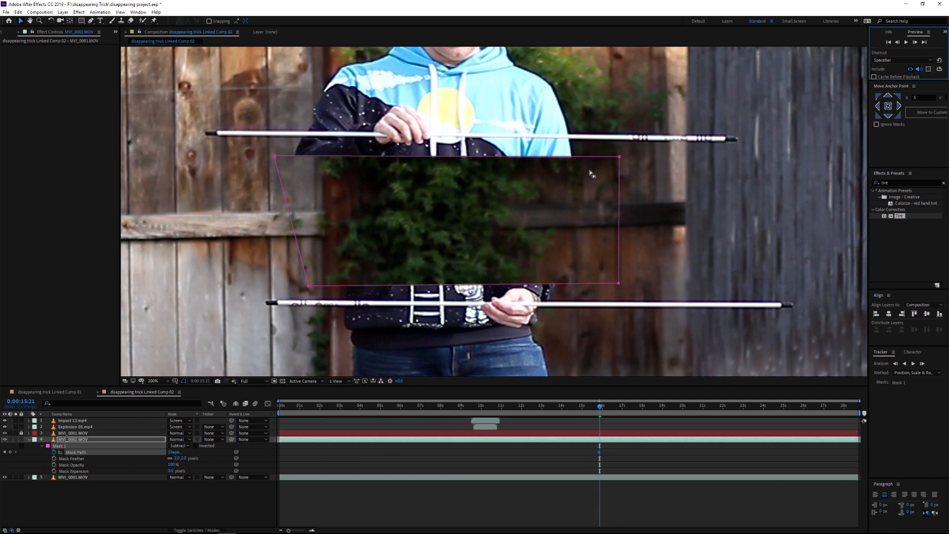
pyautogui.click(423, 182)
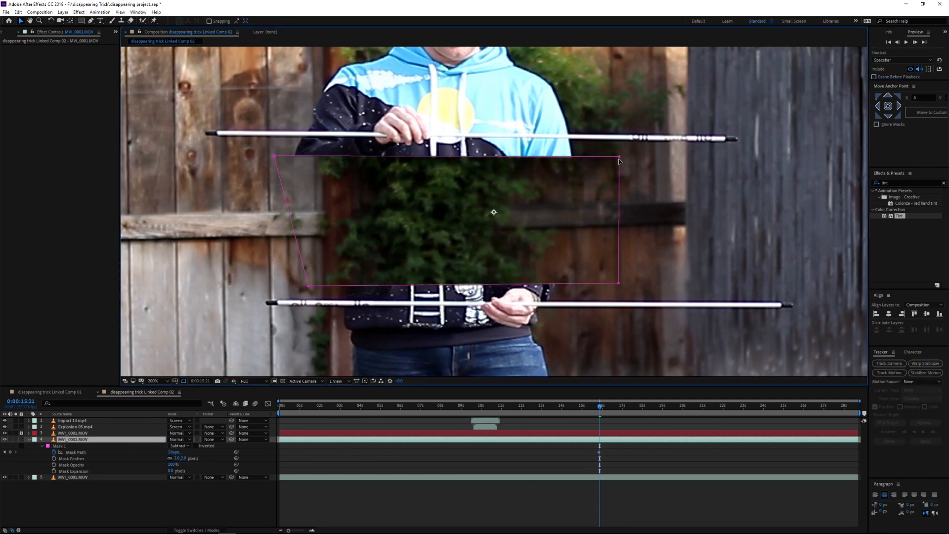
pyautogui.moveTo(445, 156); pyautogui.dragTo(443, 141)
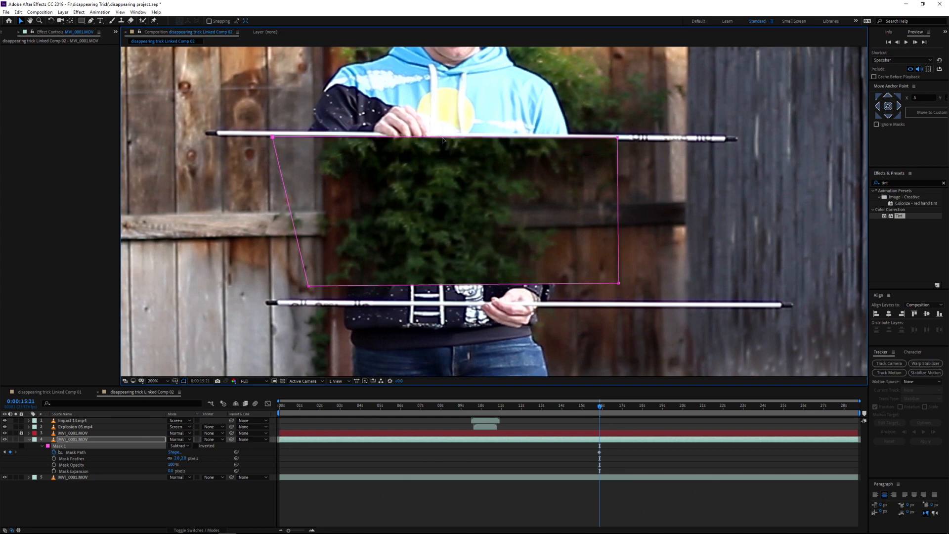
pyautogui.moveTo(452, 289); pyautogui.dragTo(448, 302)
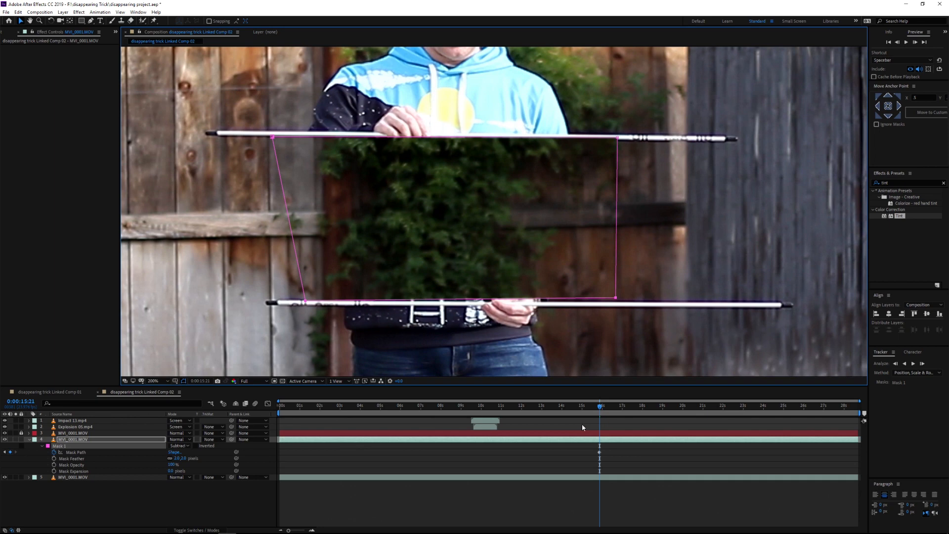
pyautogui.click(607, 289)
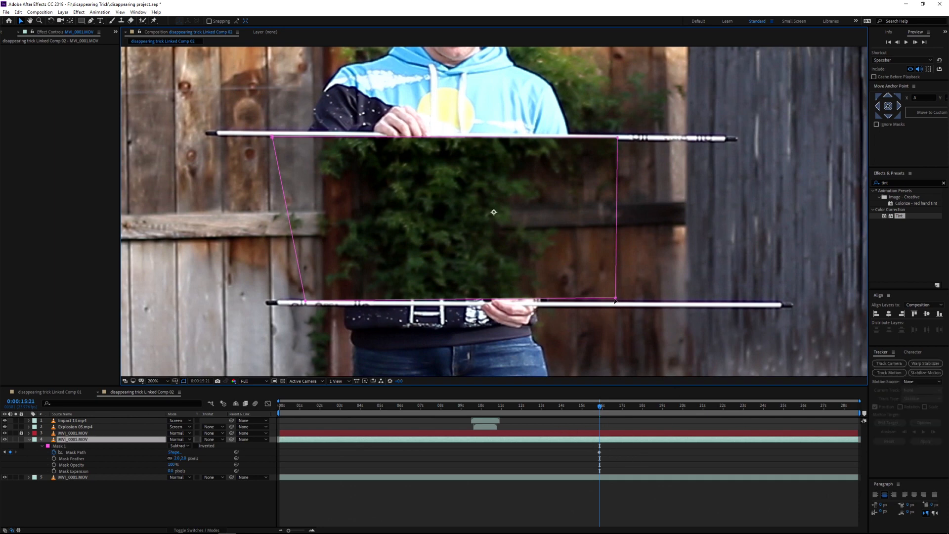
pyautogui.moveTo(615, 299); pyautogui.dragTo(615, 303)
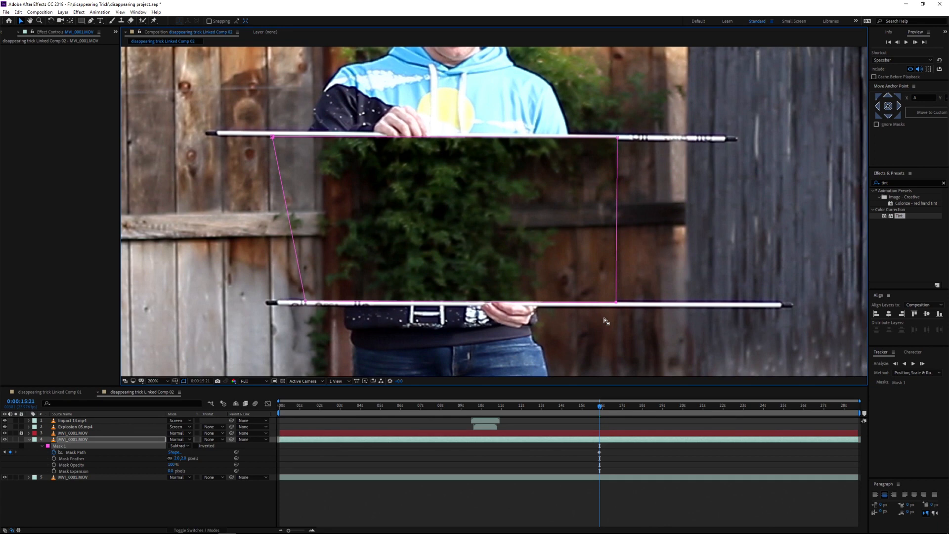
# Step: Advance to 0:00:15:22 and realign the mask's lower and upper edges with the moved sticks
pyautogui.press('pagedown')
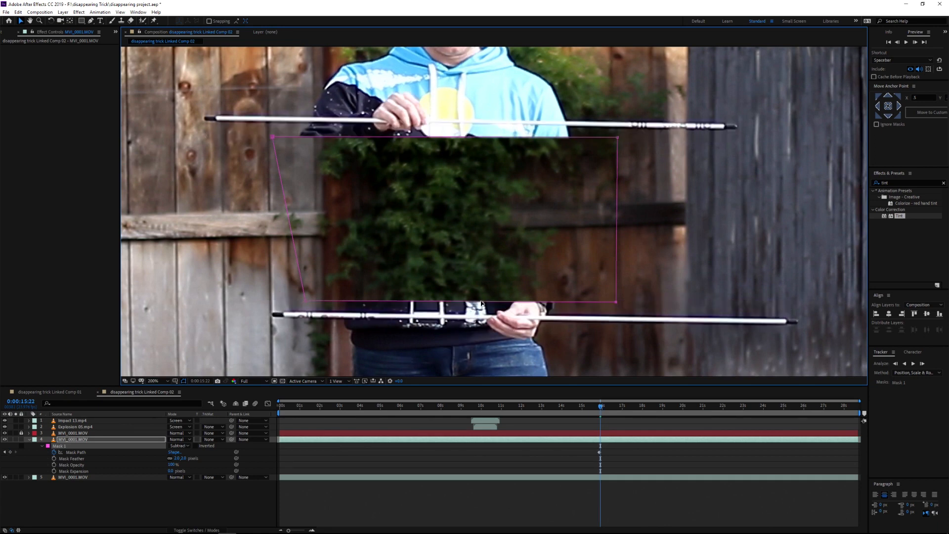
pyautogui.moveTo(482, 304); pyautogui.dragTo(482, 317)
pyautogui.moveTo(615, 314); pyautogui.dragTo(615, 319)
pyautogui.moveTo(391, 140); pyautogui.dragTo(392, 126)
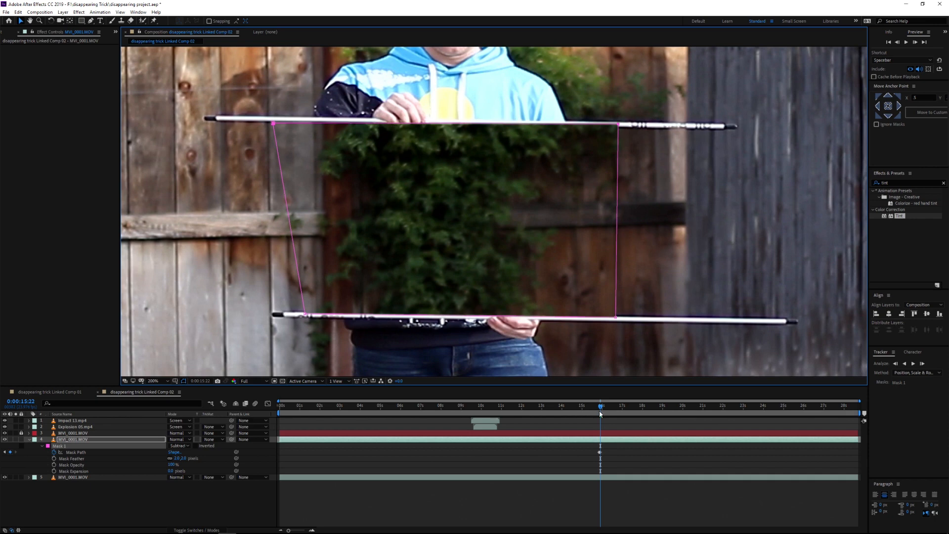
# Step: Keyframe the mask at 0:00:16:12 with both edges on the sticks, and scrub back to check the in-between motion
pyautogui.moveTo(601, 406); pyautogui.dragTo(612, 408)
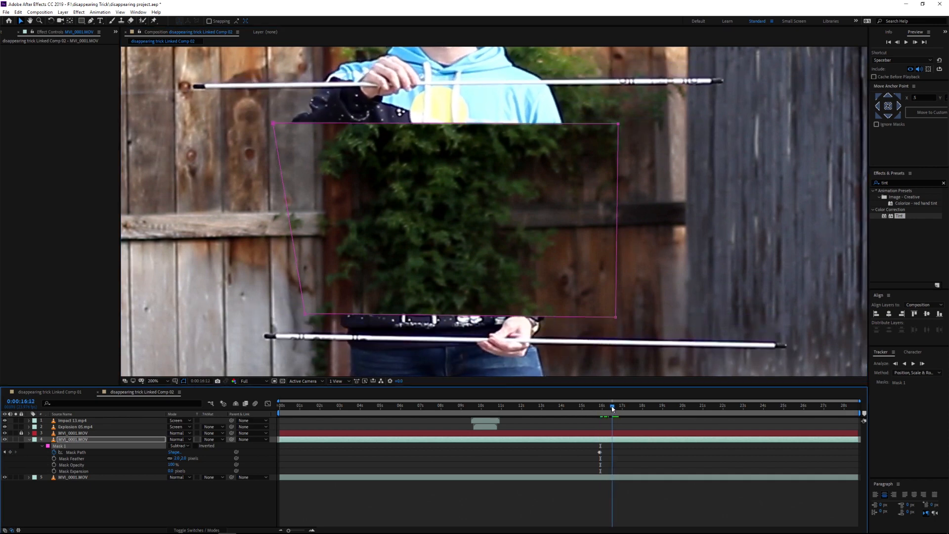
pyautogui.moveTo(482, 316); pyautogui.dragTo(477, 342)
pyautogui.moveTo(448, 123); pyautogui.dragTo(447, 84)
pyautogui.click(464, 101)
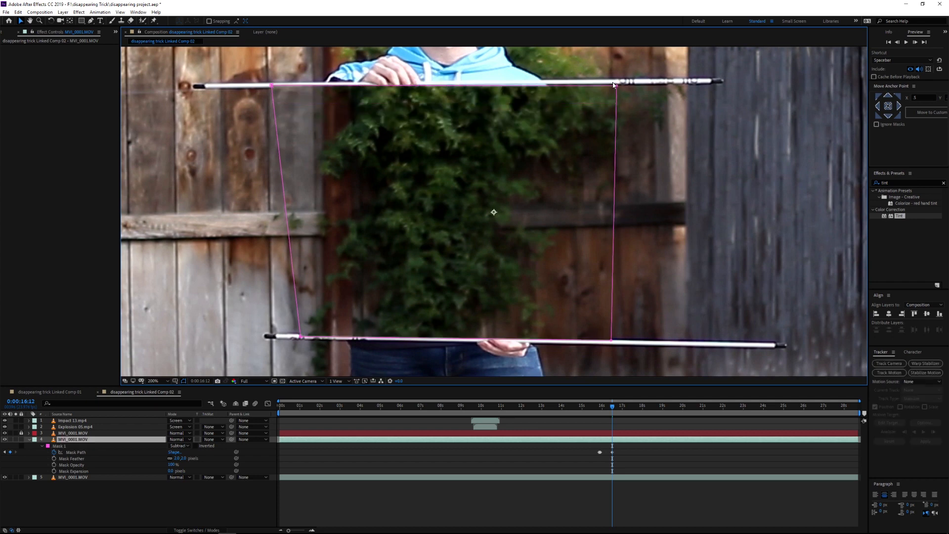
pyautogui.moveTo(617, 86); pyautogui.dragTo(617, 83)
pyautogui.click(421, 263)
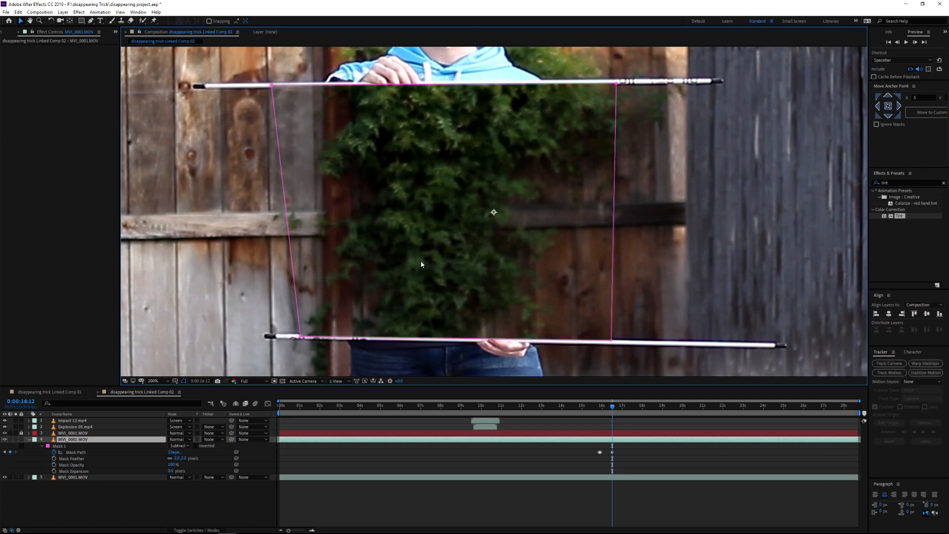
pyautogui.click(410, 491)
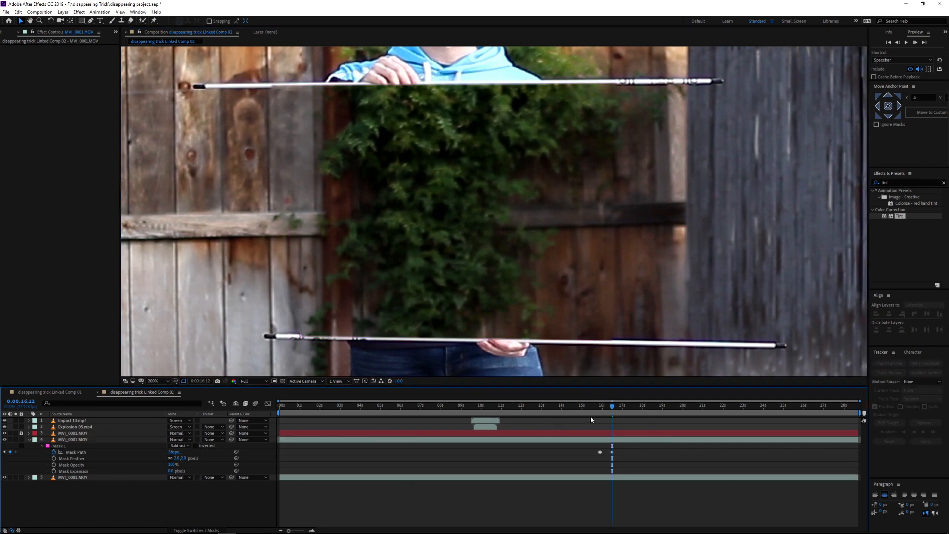
pyautogui.moveTo(613, 409); pyautogui.dragTo(606, 410)
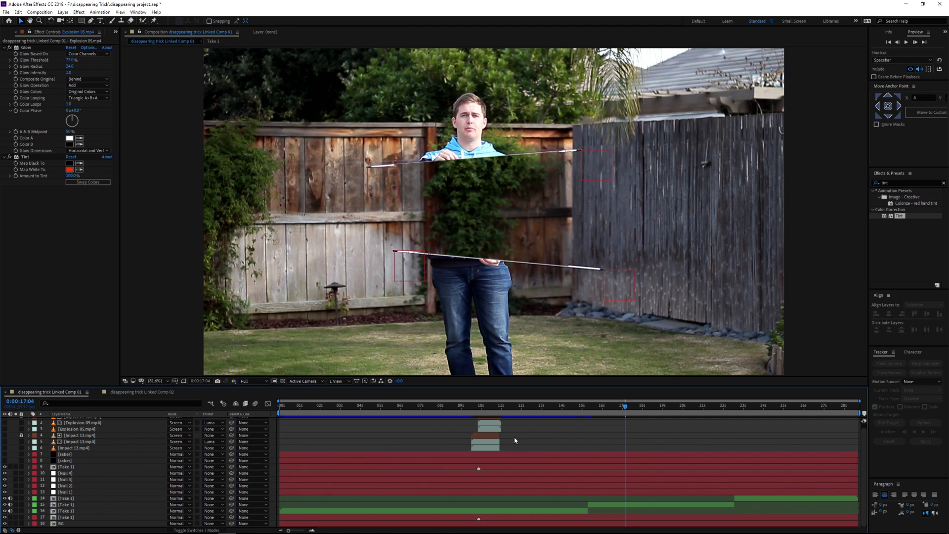
# Step: Examine how the Take 1 layer segments in the finished composition meet around the start of the stick split
pyautogui.click(484, 412)
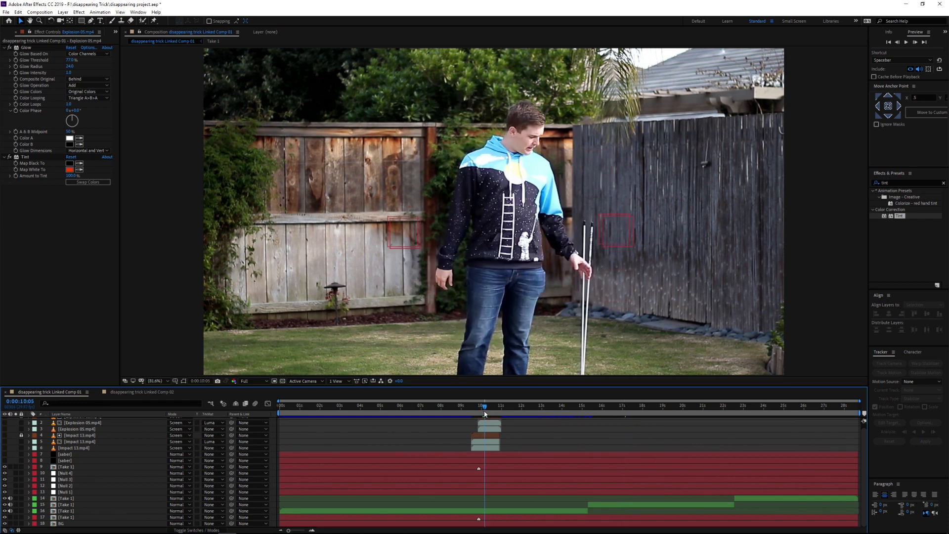
pyautogui.click(496, 511)
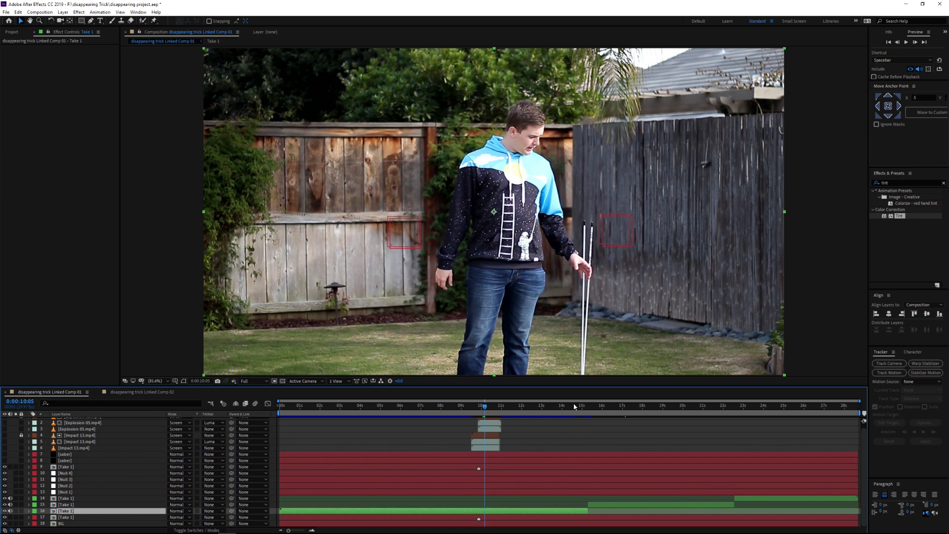
pyautogui.moveTo(572, 411); pyautogui.dragTo(593, 411)
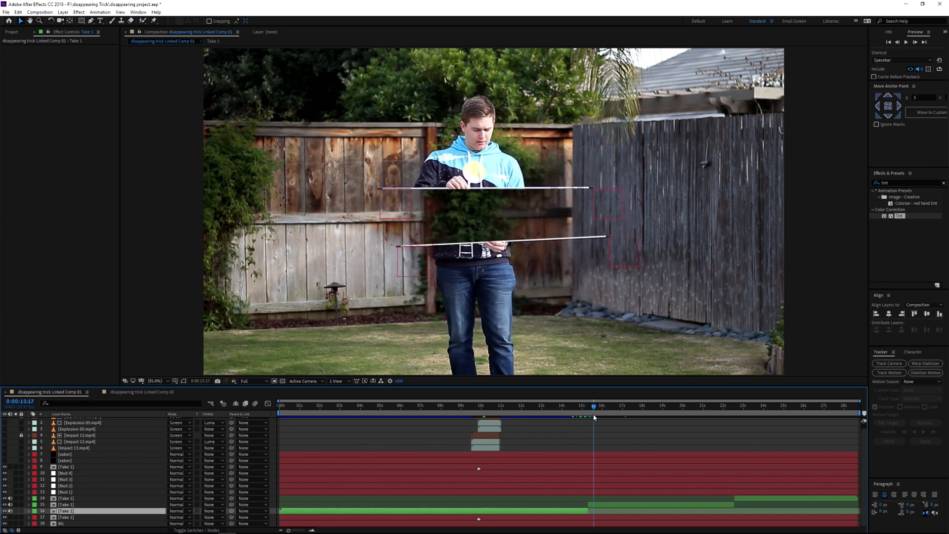
pyautogui.click(607, 505)
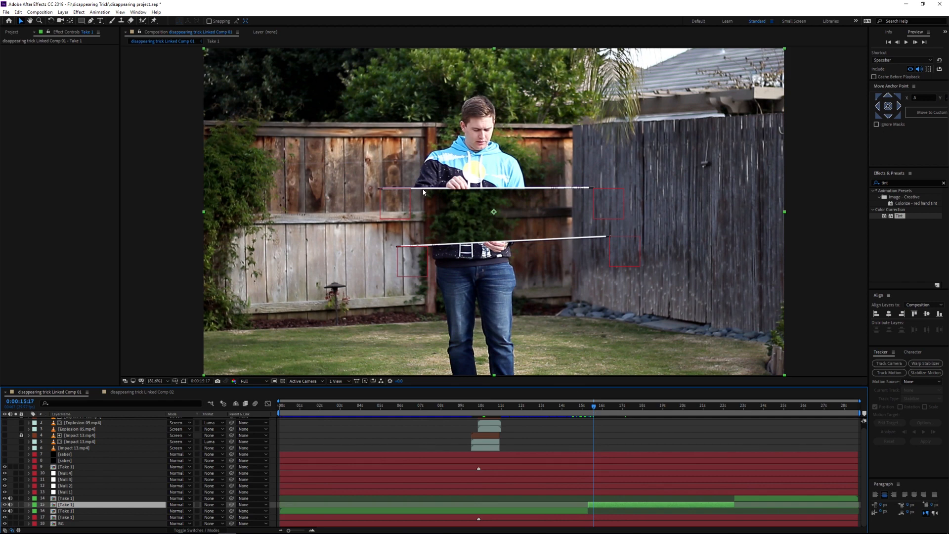
pyautogui.moveTo(598, 415)
pyautogui.mouseDown()
pyautogui.moveTo(589, 415)
pyautogui.moveTo(599, 417)
pyautogui.mouseUp()
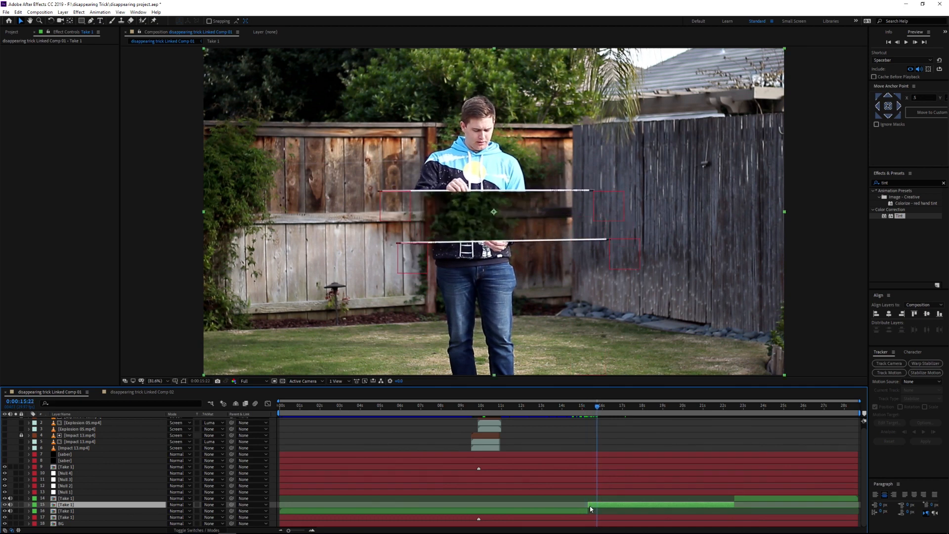
pyautogui.moveTo(598, 410)
pyautogui.mouseDown()
pyautogui.moveTo(750, 422)
pyautogui.moveTo(591, 413)
pyautogui.mouseUp()
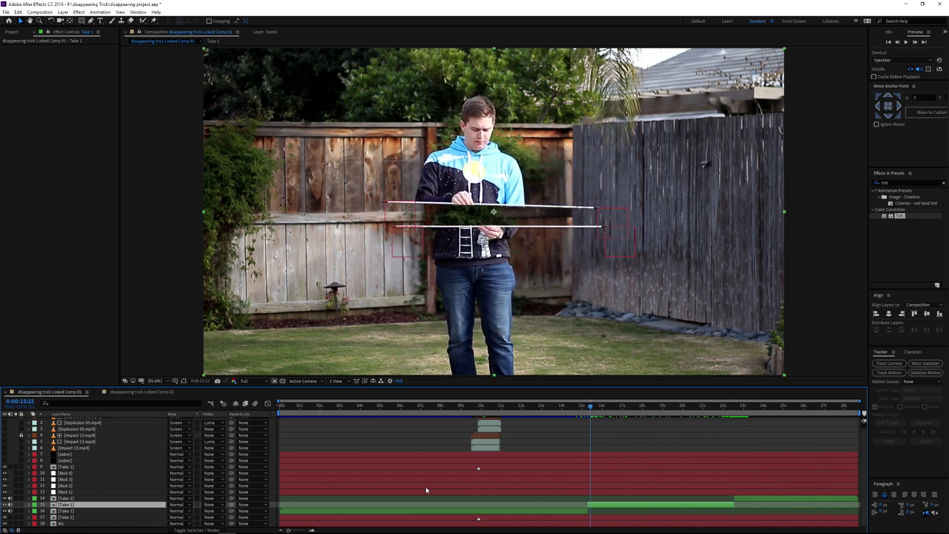
# Step: Duplicate the middle Take 1 layer segment and undo the duplication
pyautogui.hotkey('ctrl', 'd')
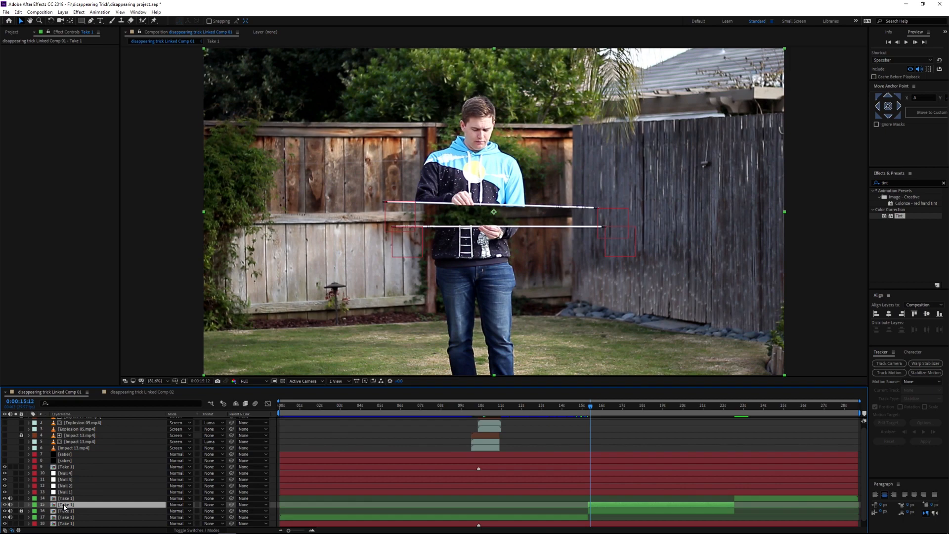
pyautogui.hotkey('ctrl', 'z')
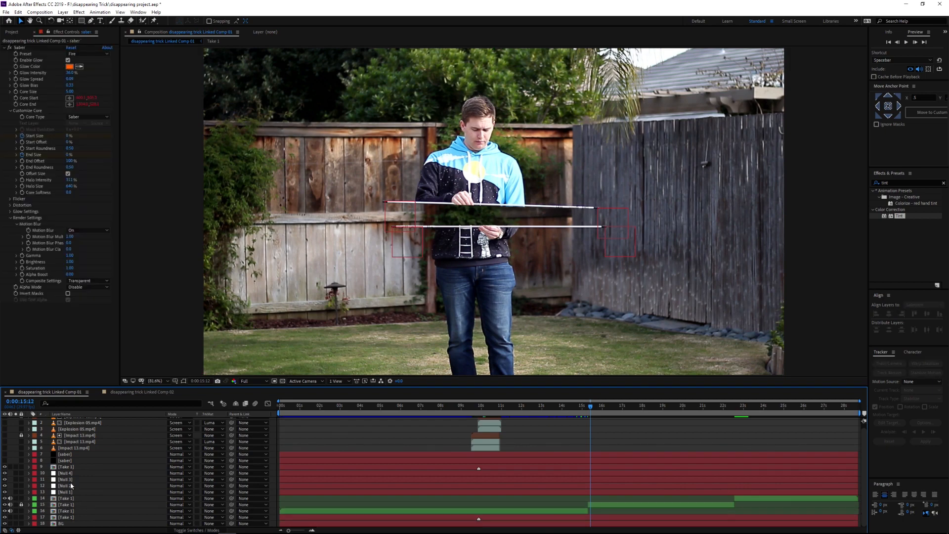
# Step: In disappearing trick Linked Comp 02, collapse and select the masked MVI_0001.MOV layer and hide its mask outline in the viewer
pyautogui.click(124, 394)
pyautogui.scroll(-2, 462, 250)
pyautogui.scroll(2, 463, 250)
pyautogui.scroll(-1, 461, 250)
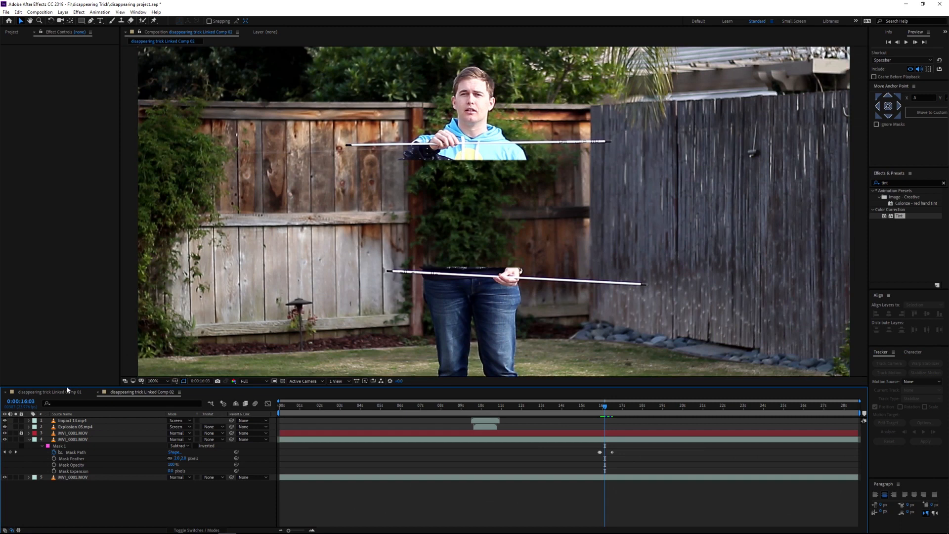
pyautogui.click(29, 440)
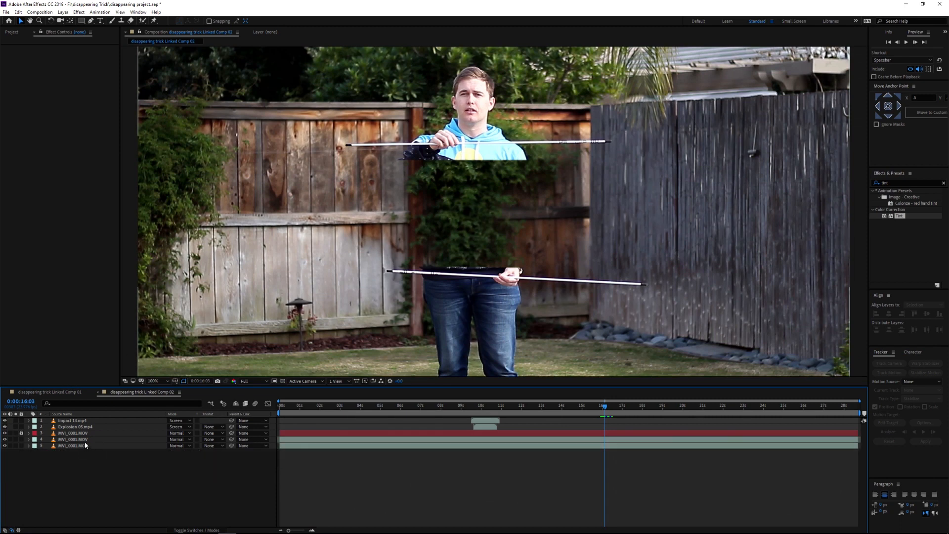
pyautogui.click(86, 439)
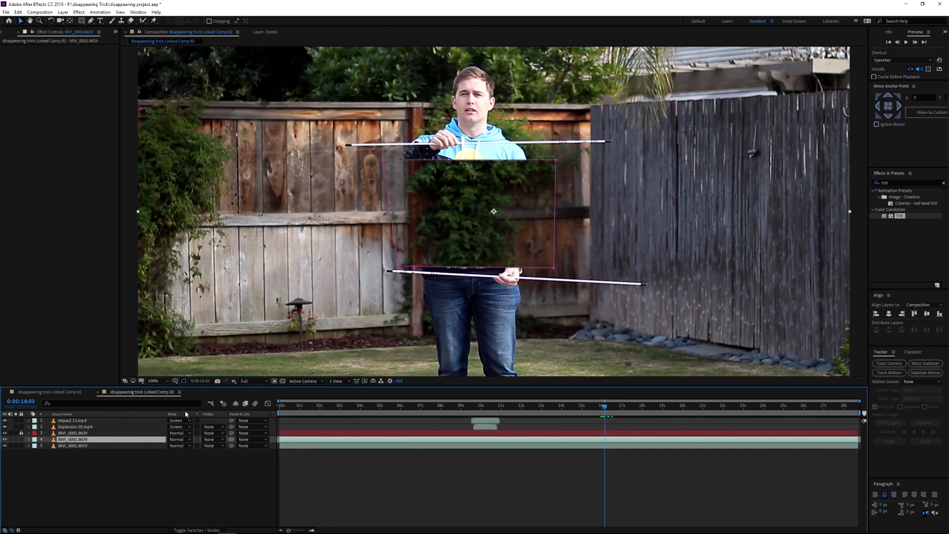
pyautogui.click(184, 381)
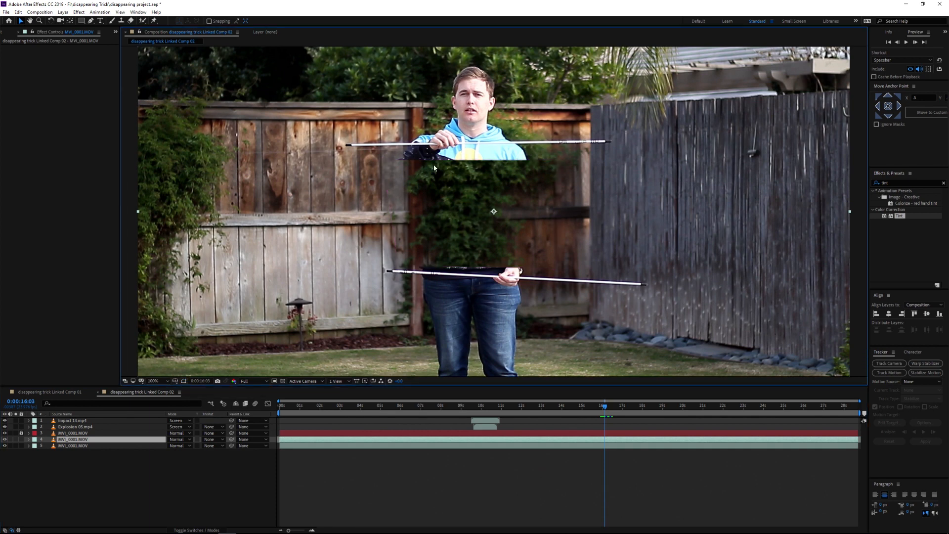
# Step: Motion-track the left end of the upper stick on the masked MVI_0001.MOV layer, analyzing forward from 0:00:16:09
pyautogui.press('space')
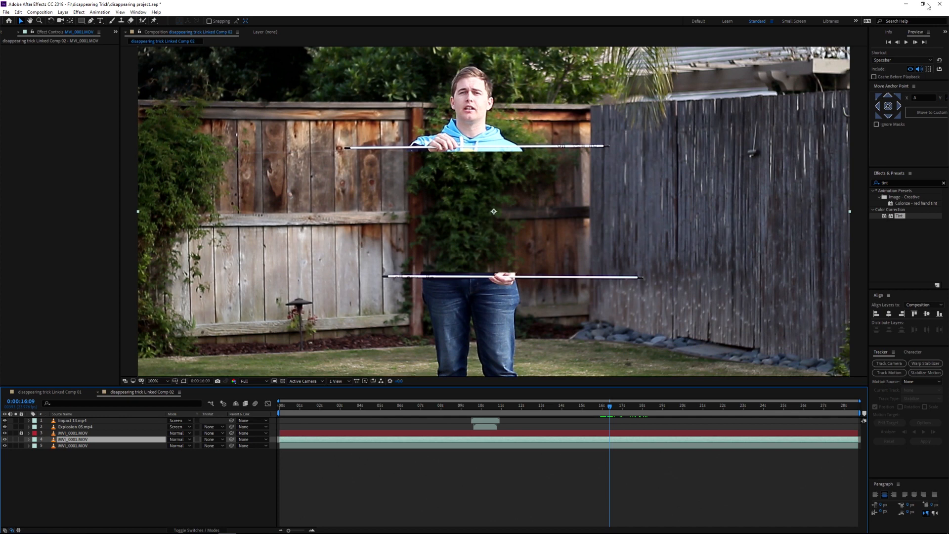
pyautogui.click(890, 373)
pyautogui.click(903, 377)
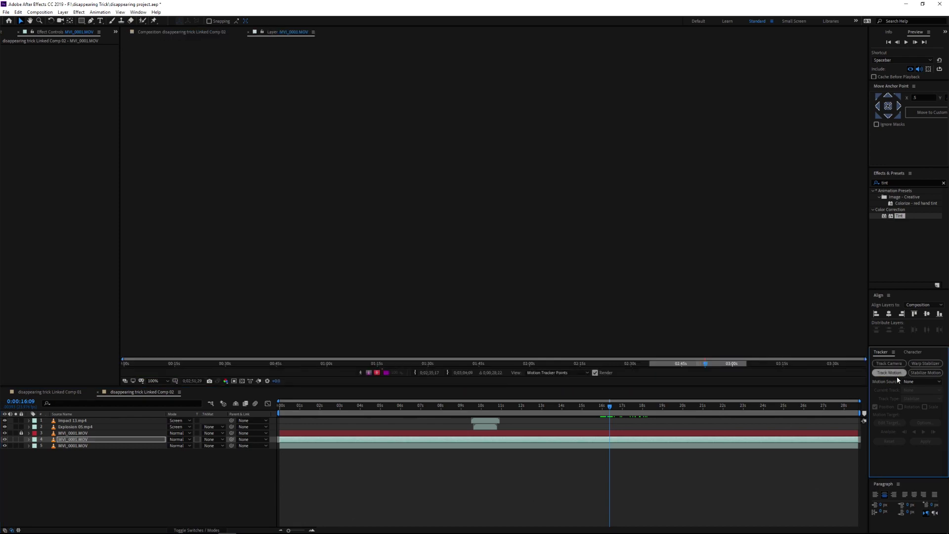
pyautogui.scroll(1, 487, 209)
pyautogui.moveTo(497, 206); pyautogui.dragTo(198, 81)
pyautogui.moveTo(240, 148); pyautogui.dragTo(340, 245)
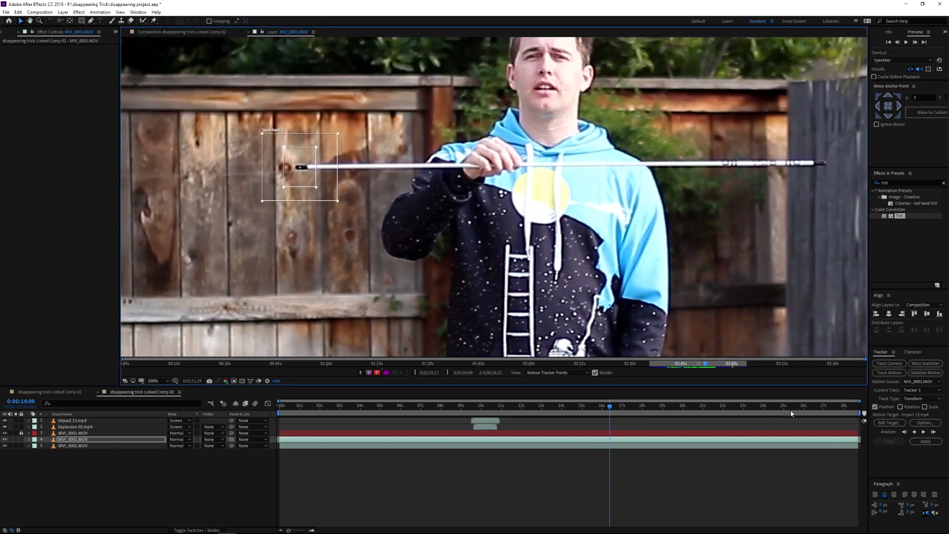
pyautogui.click(924, 431)
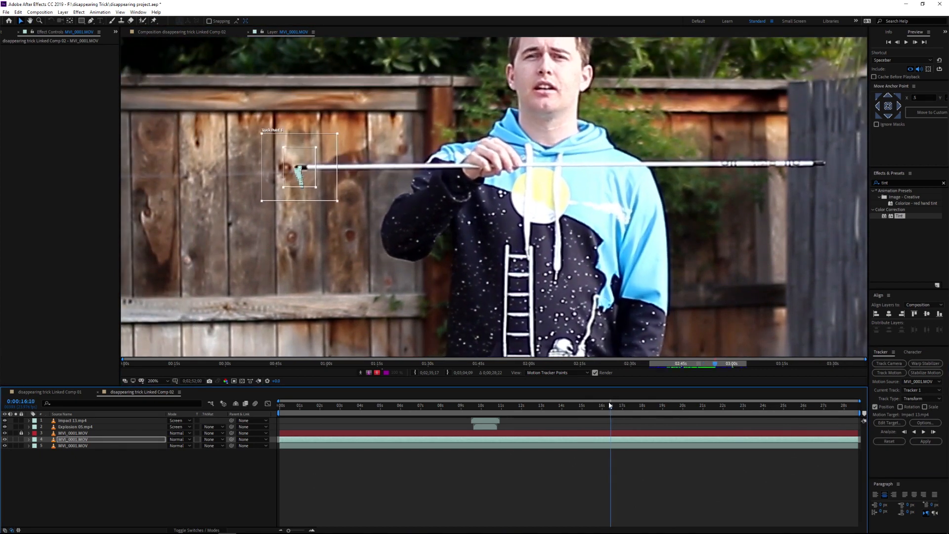
# Step: Create a null object named tracker 1 and duplicate it three times to get tracker 2, tracker 3 and tracker 4
pyautogui.moveTo(624, 405); pyautogui.dragTo(614, 406)
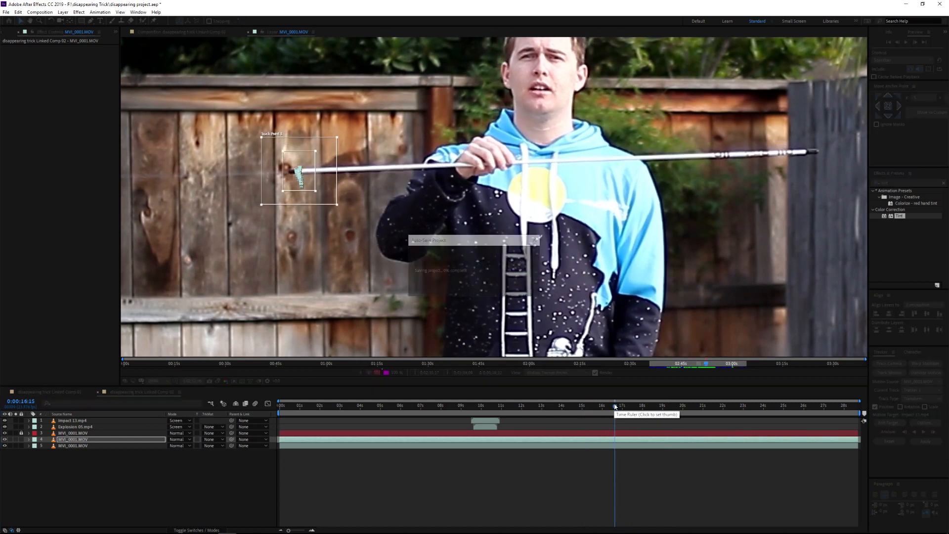
pyautogui.rightClick(252, 474)
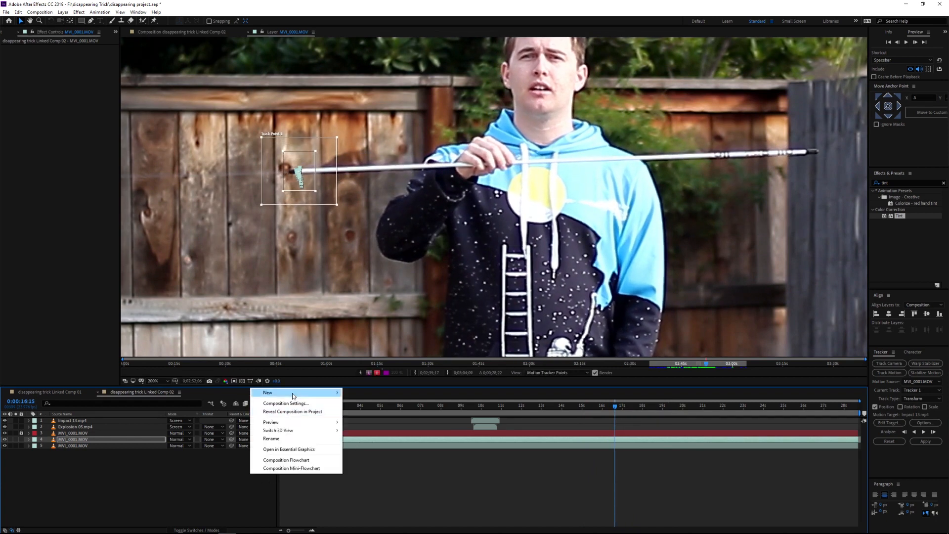
pyautogui.moveTo(297, 393)
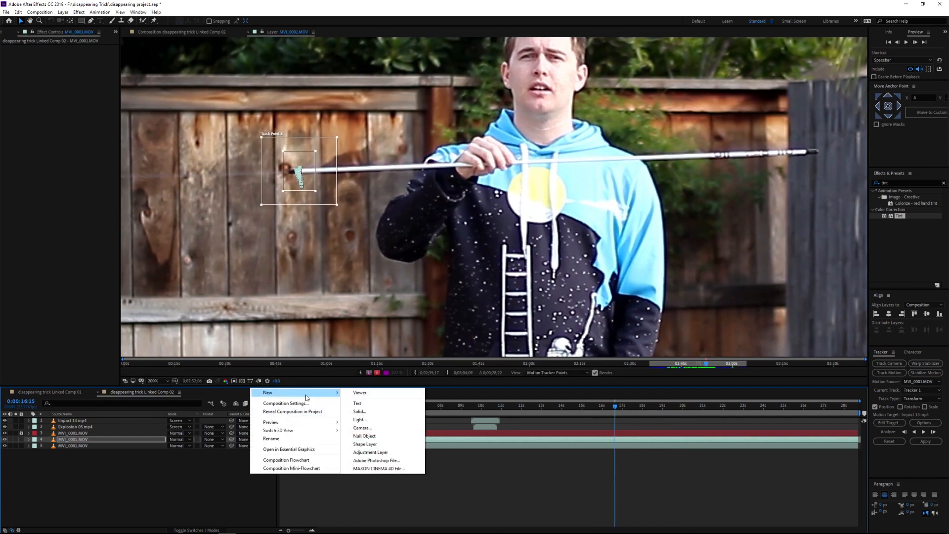
pyautogui.click(374, 436)
pyautogui.press('Return')
pyautogui.write('tracker 1')
pyautogui.press('Return')
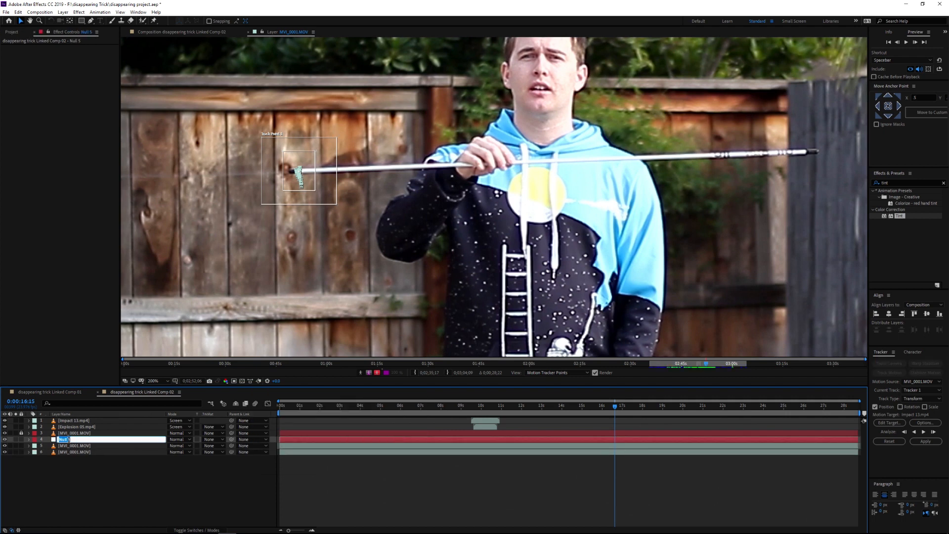
pyautogui.hotkey('ctrl', 'd')
pyautogui.hotkey('ctrl', 'd')
pyautogui.hotkey('ctrl', 'd')
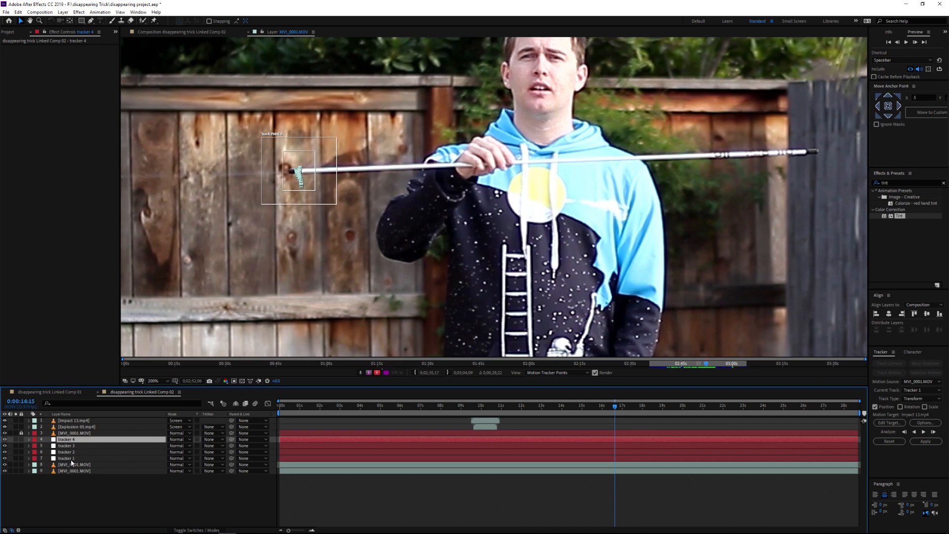
# Step: Set tracker 1 as the motion target of the left-end track and apply the tracking in X and Y
pyautogui.click(74, 464)
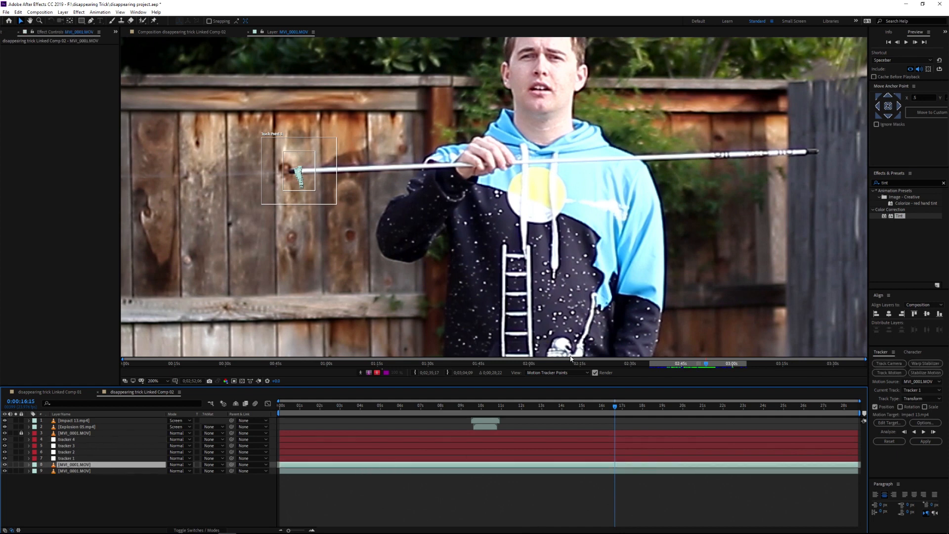
pyautogui.click(890, 423)
pyautogui.click(483, 260)
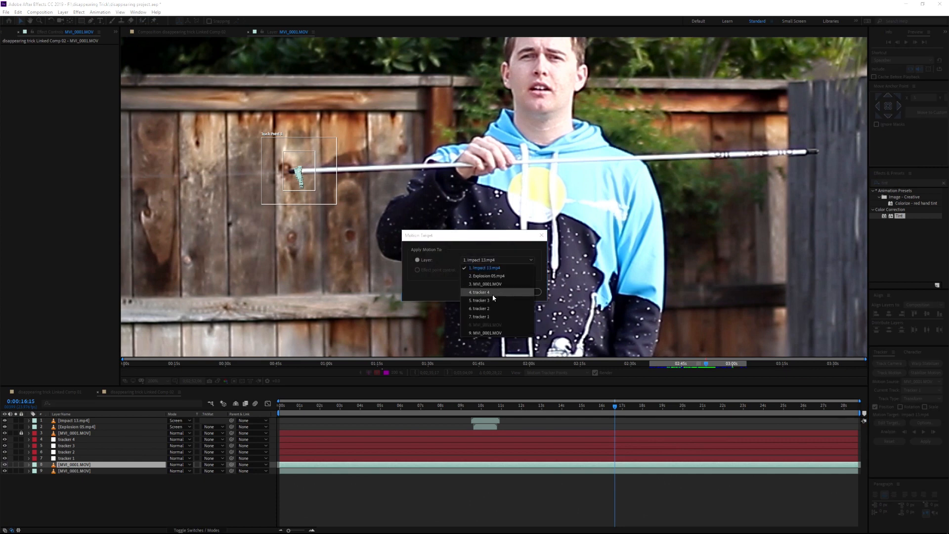
pyautogui.click(489, 318)
pyautogui.click(487, 292)
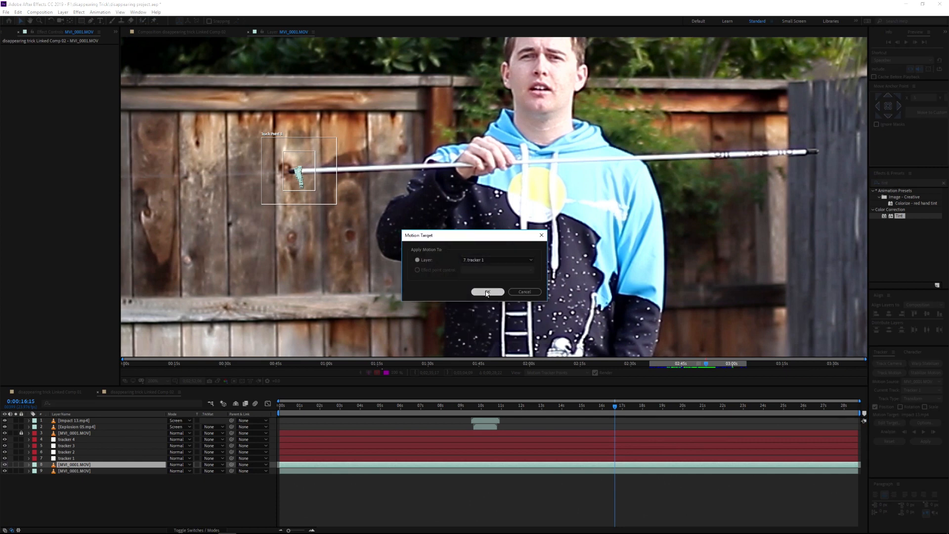
pyautogui.click(915, 440)
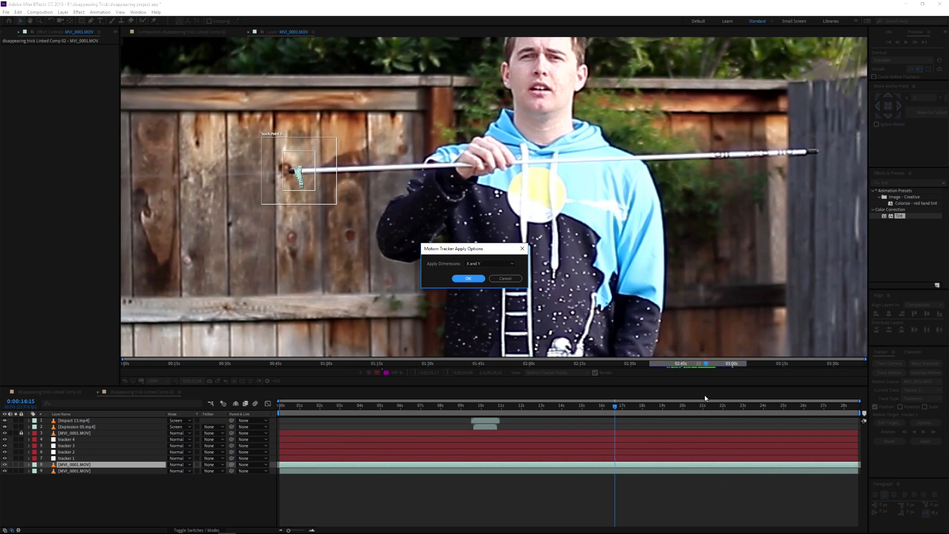
pyautogui.click(466, 281)
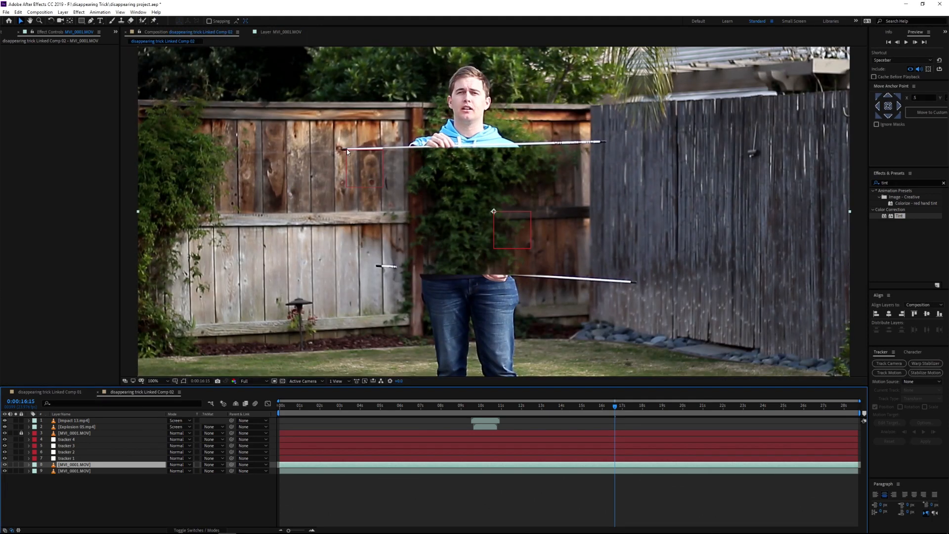
# Step: At 0:00:16:12, place a second motion track on the right end of the upper stick and analyze it forward
pyautogui.moveTo(619, 407); pyautogui.dragTo(612, 407)
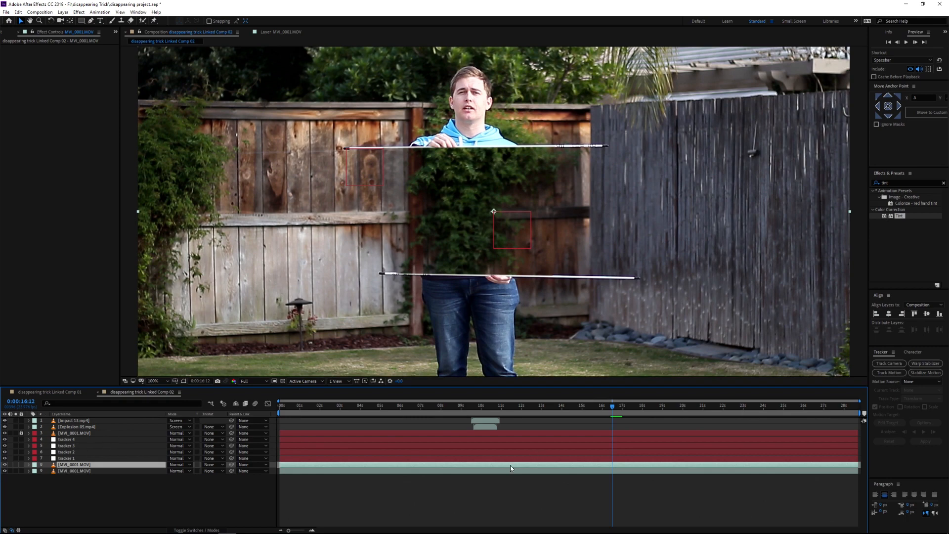
pyautogui.click(890, 372)
pyautogui.moveTo(505, 203); pyautogui.dragTo(827, 169)
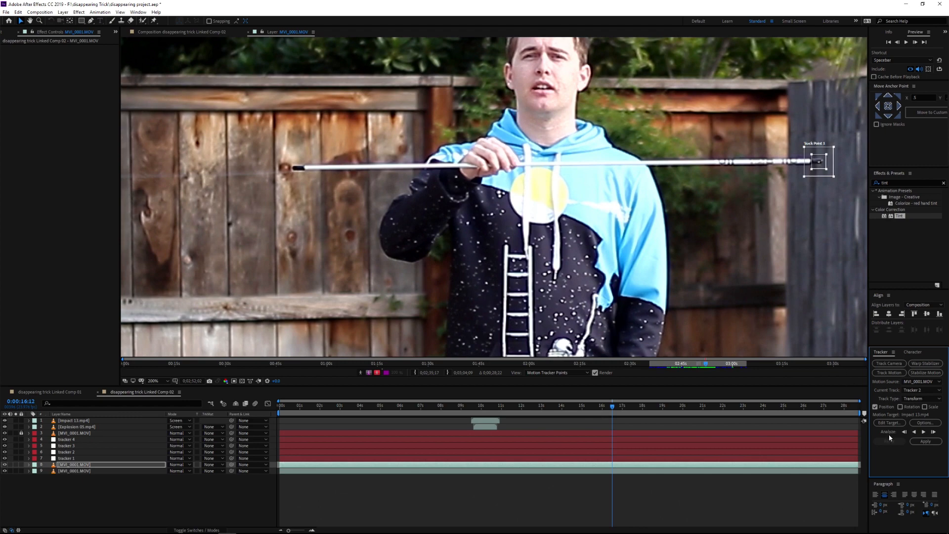
pyautogui.click(922, 432)
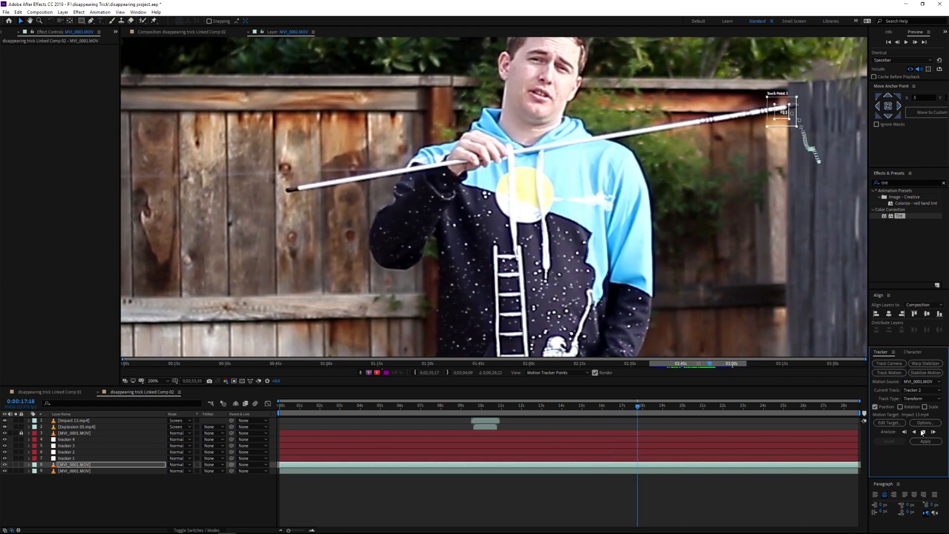
# Step: Apply the right-end track to the tracker 2 null in X and Y, then scrub to check how the nulls follow the stick
pyautogui.click(889, 422)
pyautogui.click(497, 260)
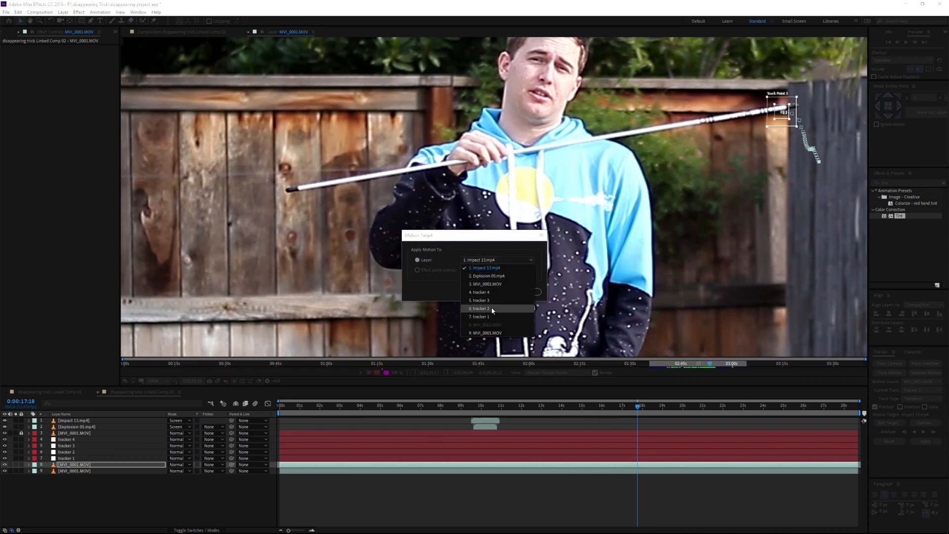
pyautogui.click(492, 308)
pyautogui.click(485, 291)
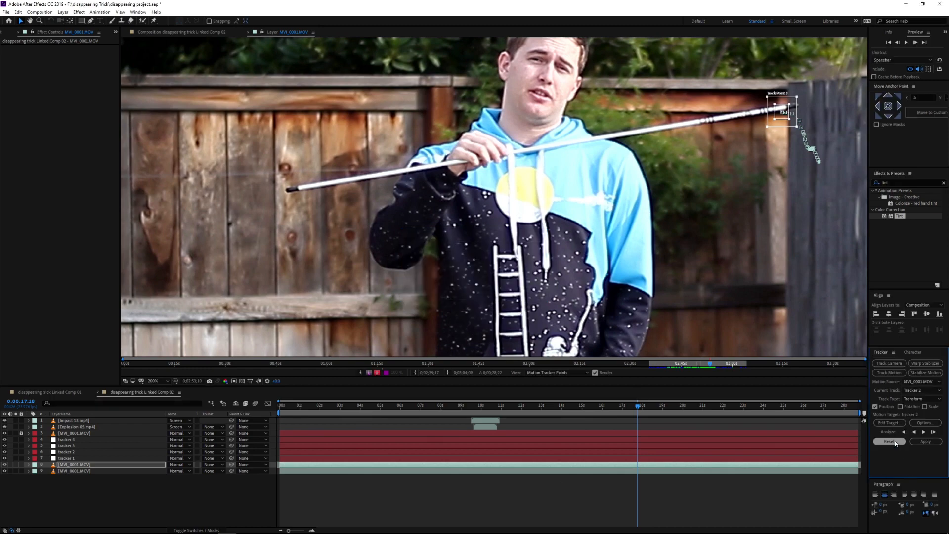
pyautogui.click(926, 441)
pyautogui.click(467, 279)
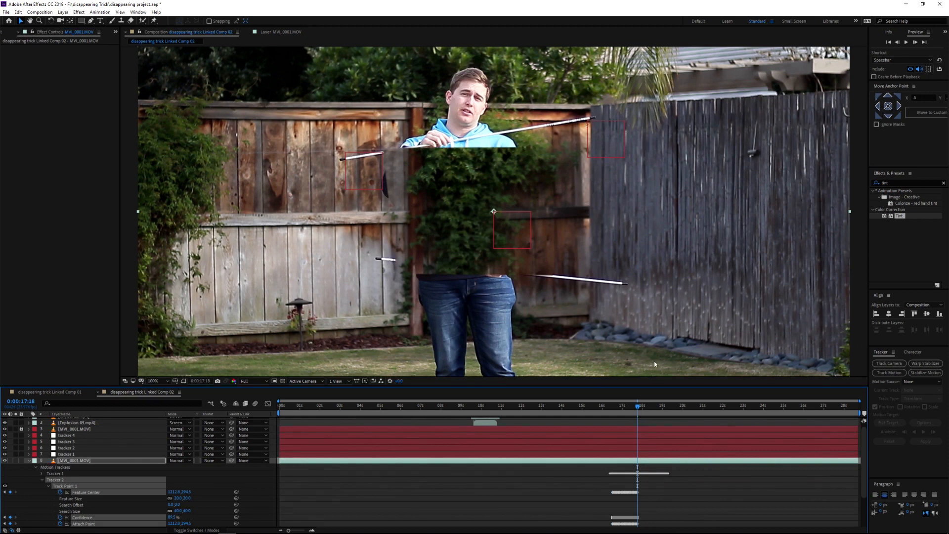
pyautogui.moveTo(638, 409)
pyautogui.mouseDown()
pyautogui.moveTo(710, 411)
pyautogui.moveTo(642, 411)
pyautogui.mouseUp()
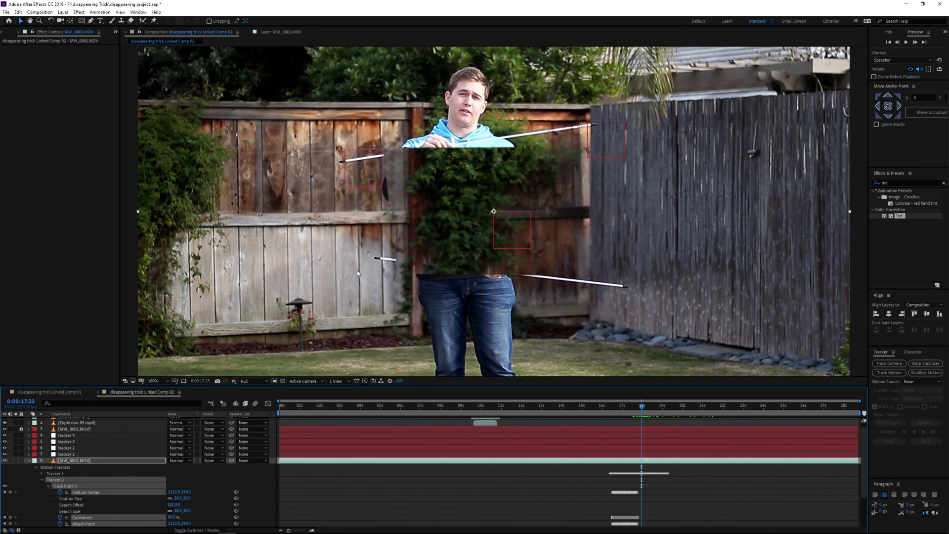
pyautogui.click(30, 461)
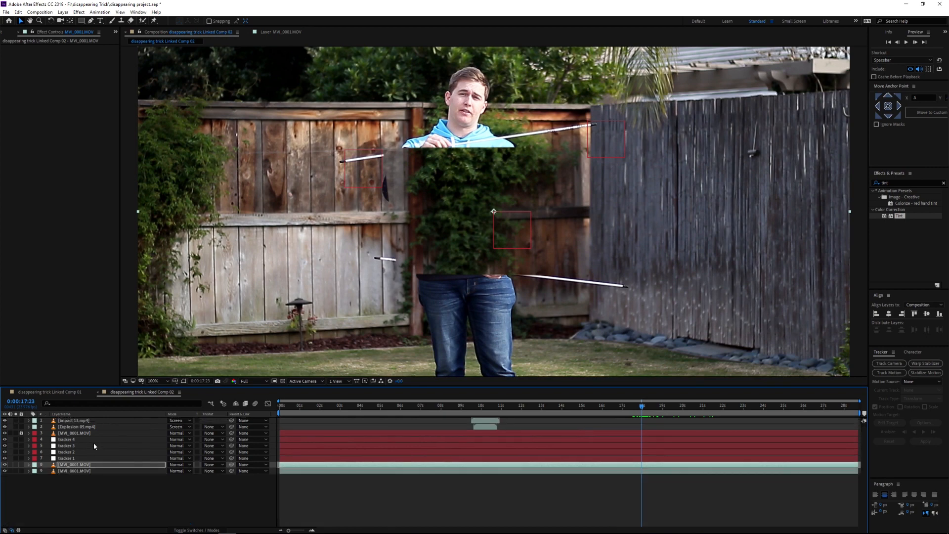
# Step: In disappearing trick Linked Comp 01, make the lower stick's saber layer visible and preview its glow at 0:00:16:09
pyautogui.click(59, 393)
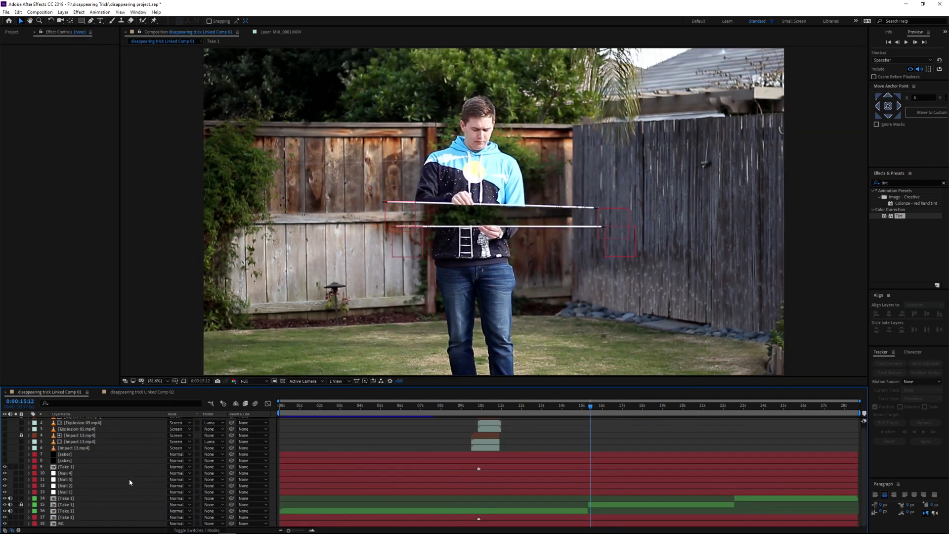
pyautogui.click(6, 461)
pyautogui.click(6, 454)
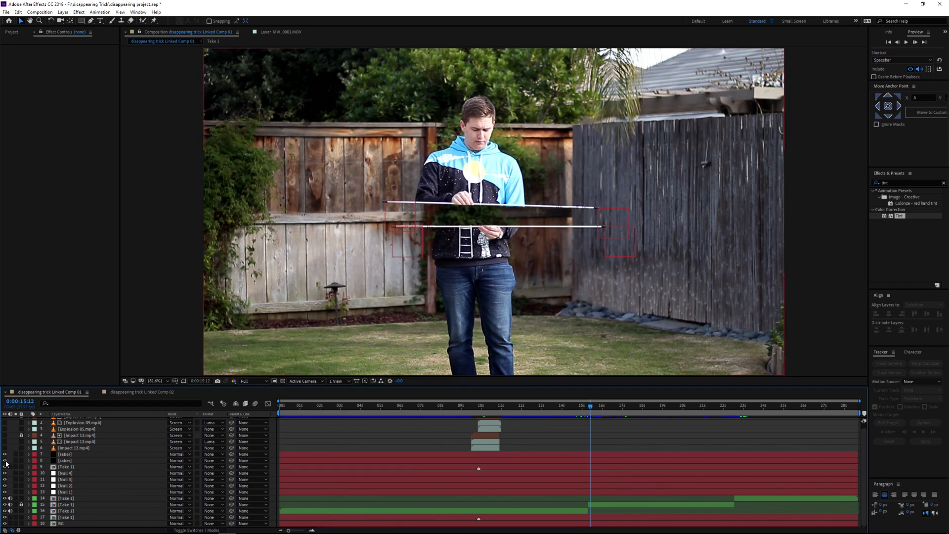
pyautogui.moveTo(590, 408); pyautogui.dragTo(608, 407)
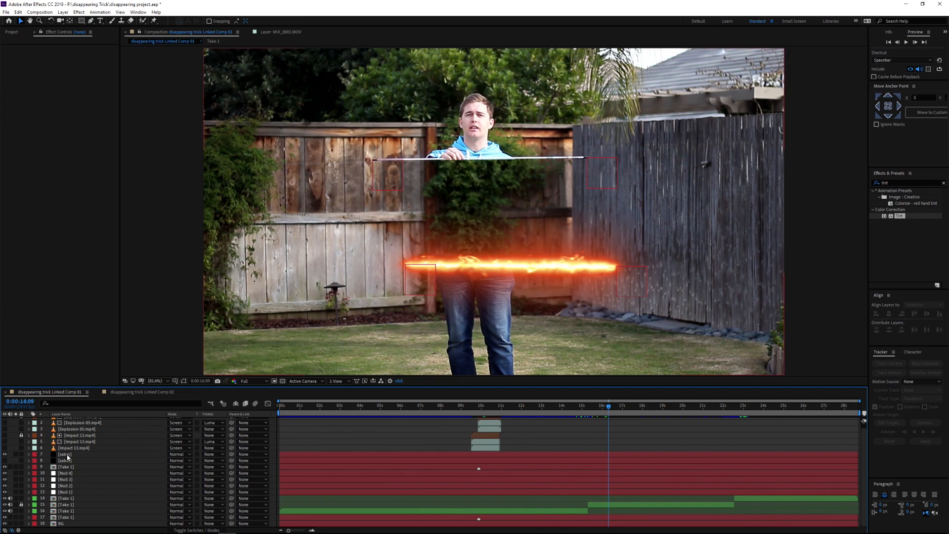
# Step: Reveal the lower stick's saber keyframes and examine how its Opacity, Start Size and End Size animate as the glow ignites
pyautogui.click(132, 452)
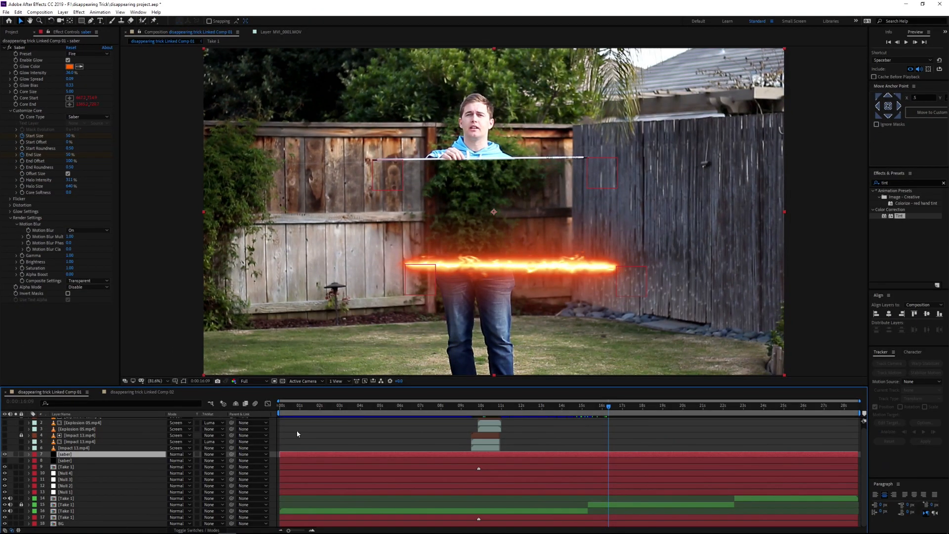
pyautogui.press('u')
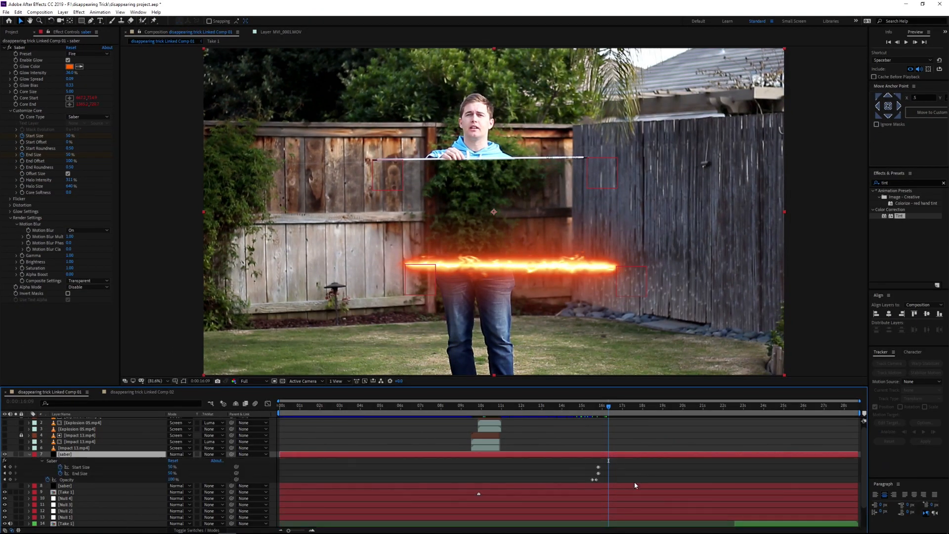
pyautogui.scroll(10, 594, 459)
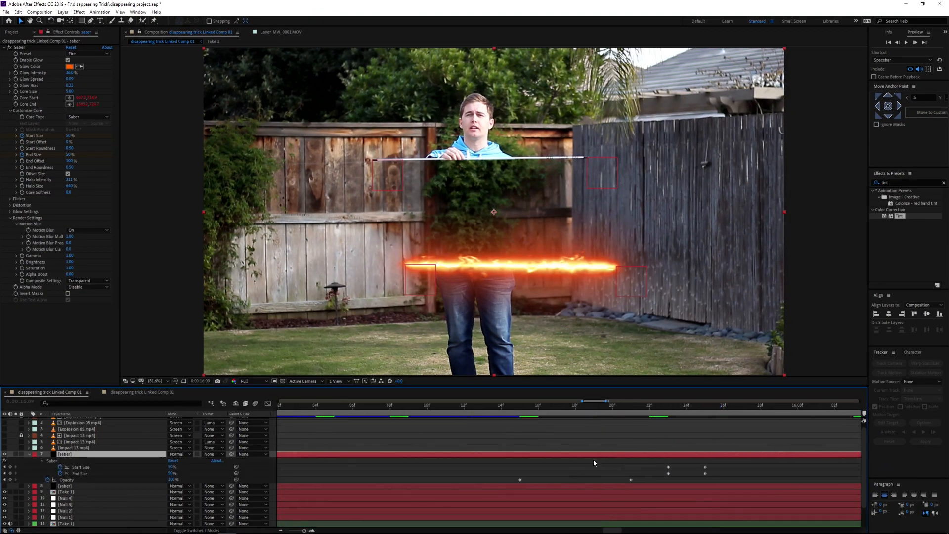
pyautogui.click(568, 409)
pyautogui.moveTo(572, 410)
pyautogui.mouseDown()
pyautogui.moveTo(559, 412)
pyautogui.moveTo(590, 413)
pyautogui.mouseUp()
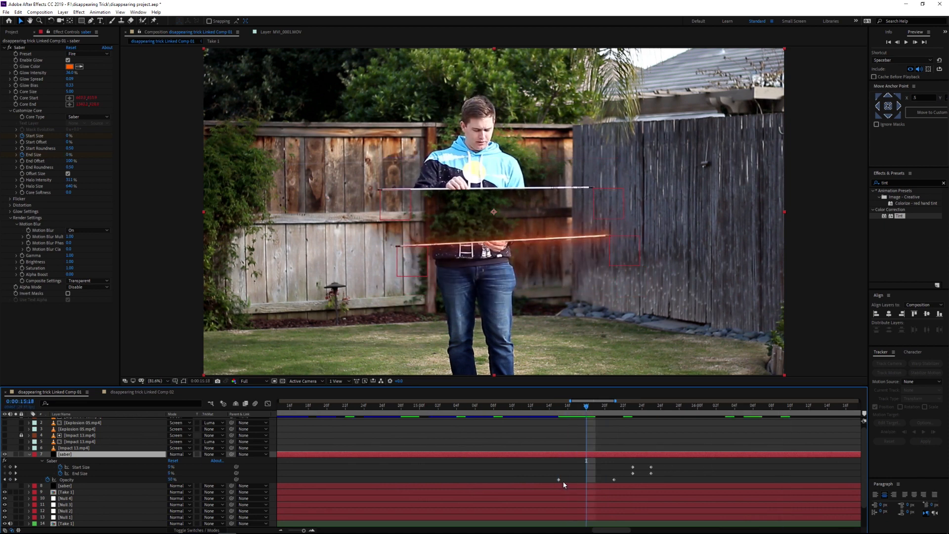
pyautogui.moveTo(587, 412); pyautogui.dragTo(637, 410)
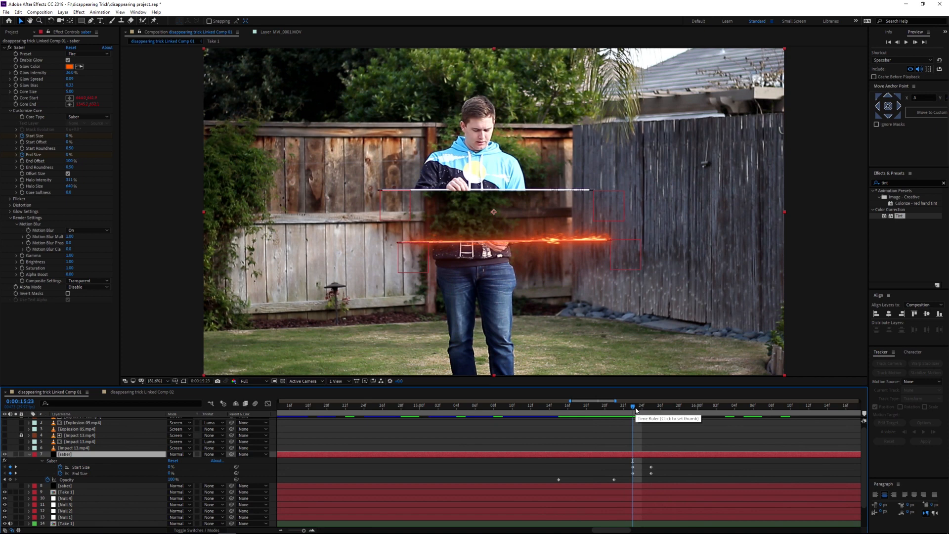
pyautogui.moveTo(636, 410); pyautogui.dragTo(649, 409)
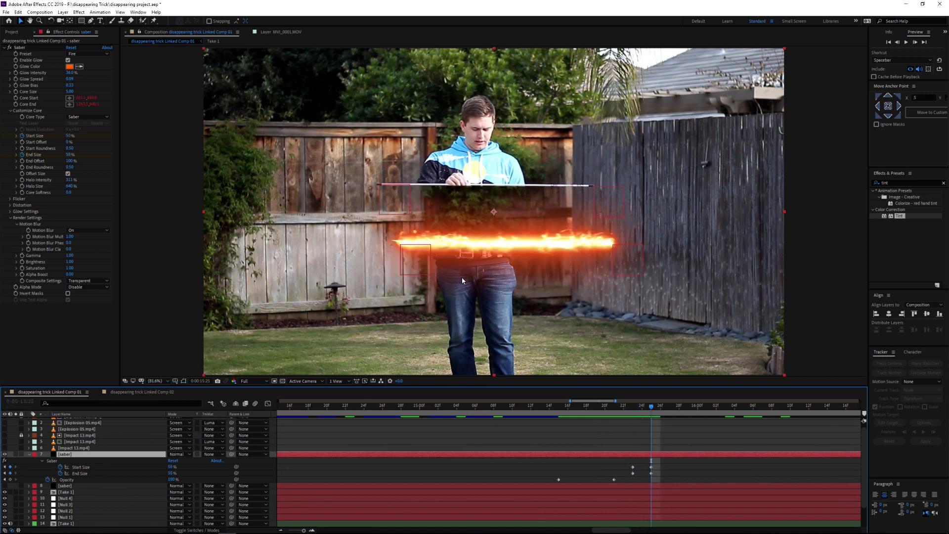
# Step: Step through the frames from 0:00:15:24 to 0:00:15:26 to inspect the lower stick's ignited glow
pyautogui.moveTo(649, 408)
pyautogui.mouseDown()
pyautogui.moveTo(559, 410)
pyautogui.moveTo(650, 417)
pyautogui.mouseUp()
pyautogui.press('pageup')
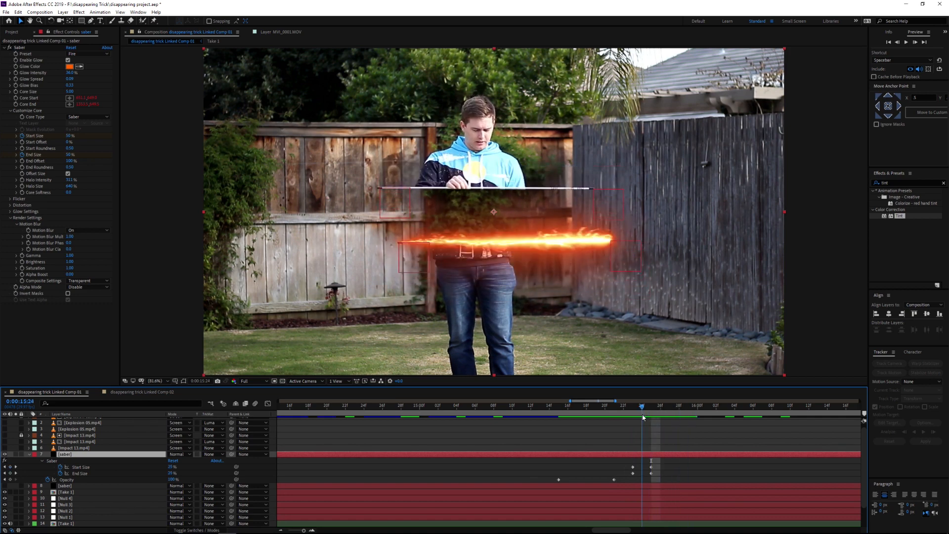
pyautogui.press('pagedown')
pyautogui.press('pagedown')
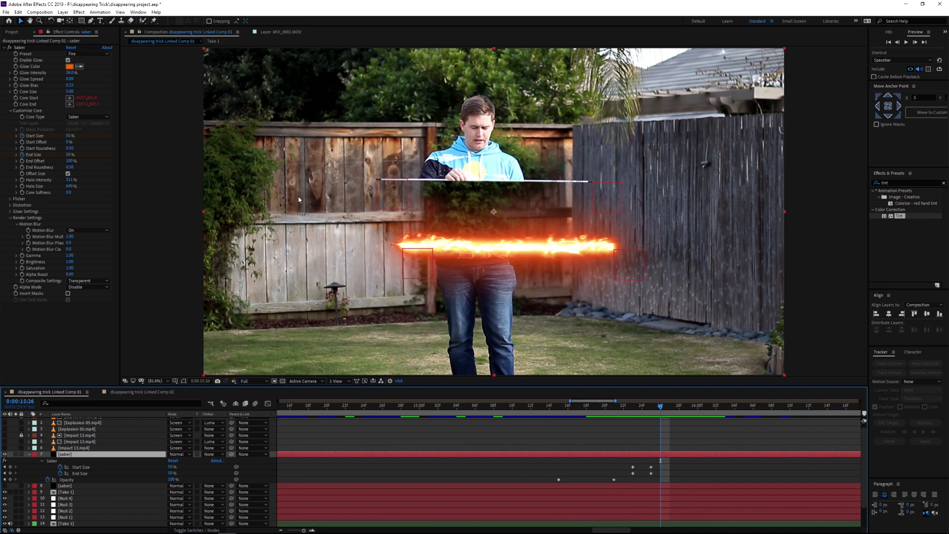
# Step: Try the Ghost preset on the lower stick's Saber effect, then undo it
pyautogui.click(84, 56)
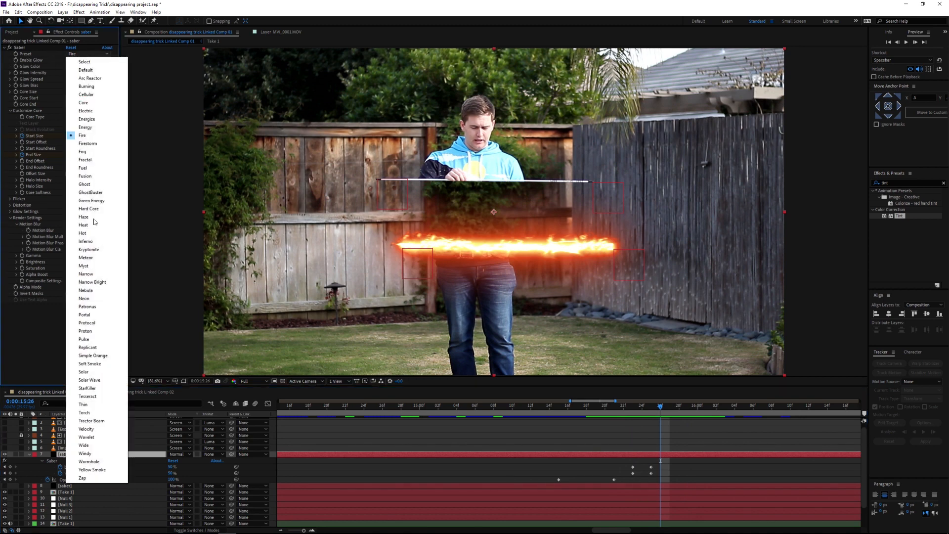
pyautogui.click(86, 186)
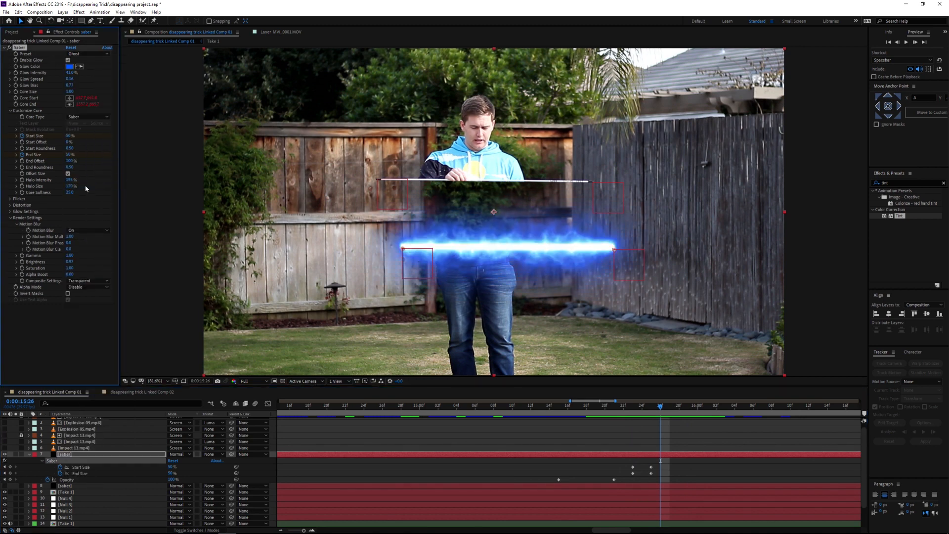
pyautogui.hotkey('ctrl', 'z')
# Step: Collapse the lower stick's saber properties and make the upper stick's saber layer visible
pyautogui.scroll(-5, 358, 450)
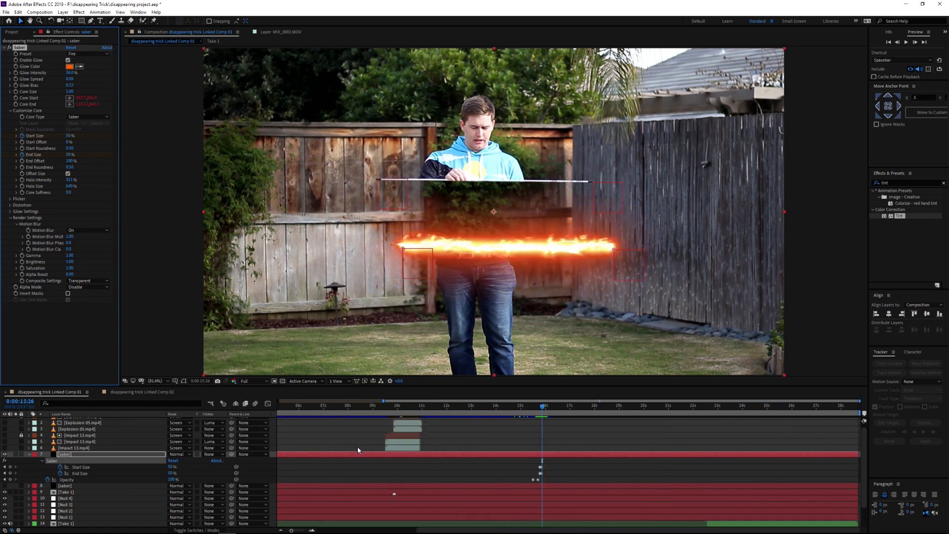
pyautogui.scroll(-3, 321, 460)
pyautogui.click(29, 455)
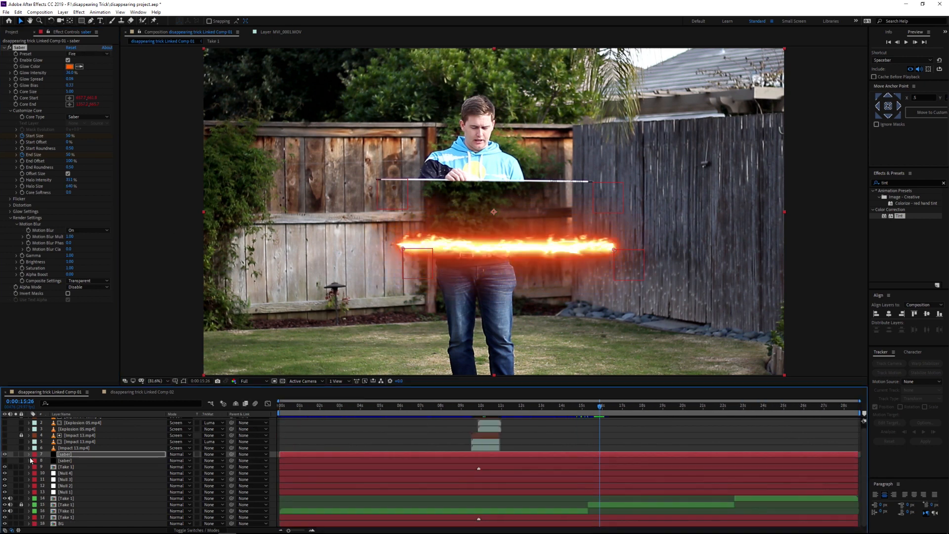
pyautogui.click(5, 461)
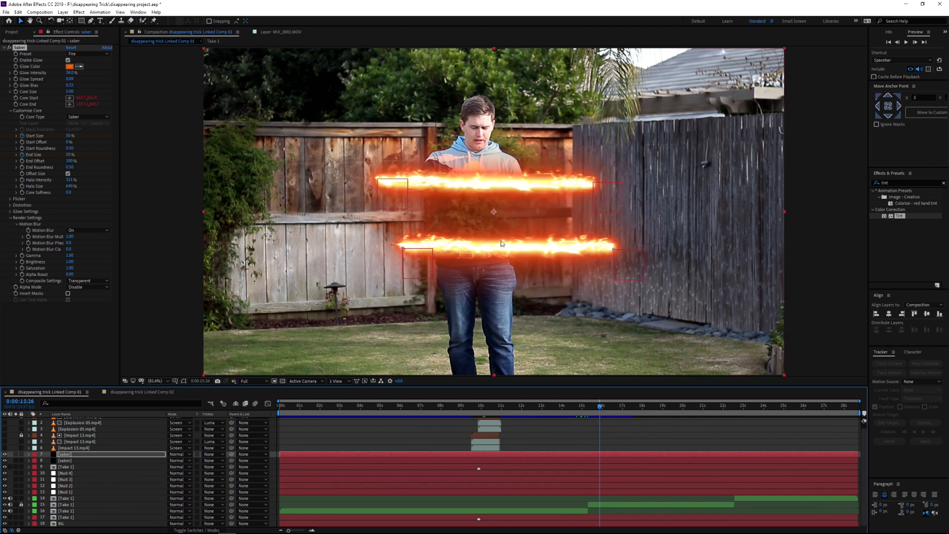
# Step: Select Null 1, compare with the tracker nulls in Linked Comp 02, and reveal Null 1's Position keyframes at 0:00:16:18
pyautogui.click(69, 492)
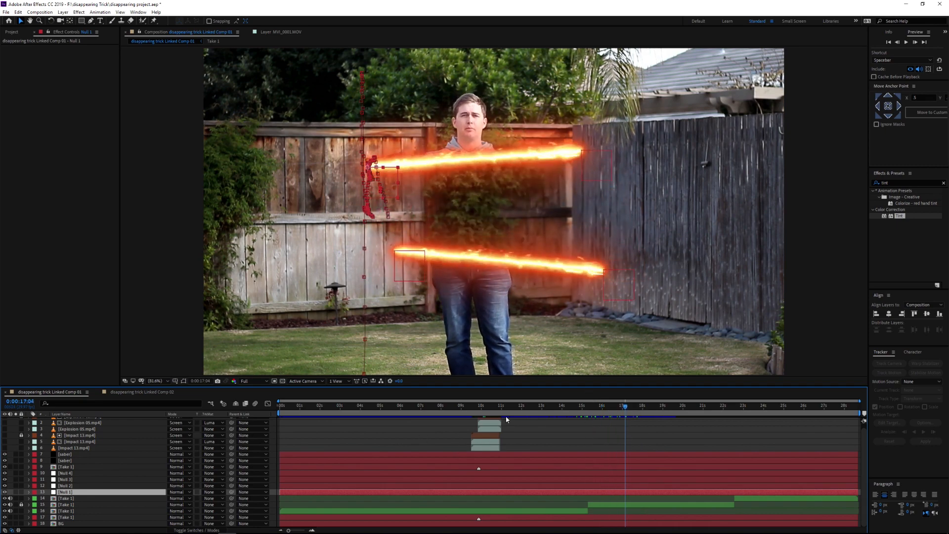
pyautogui.click(133, 392)
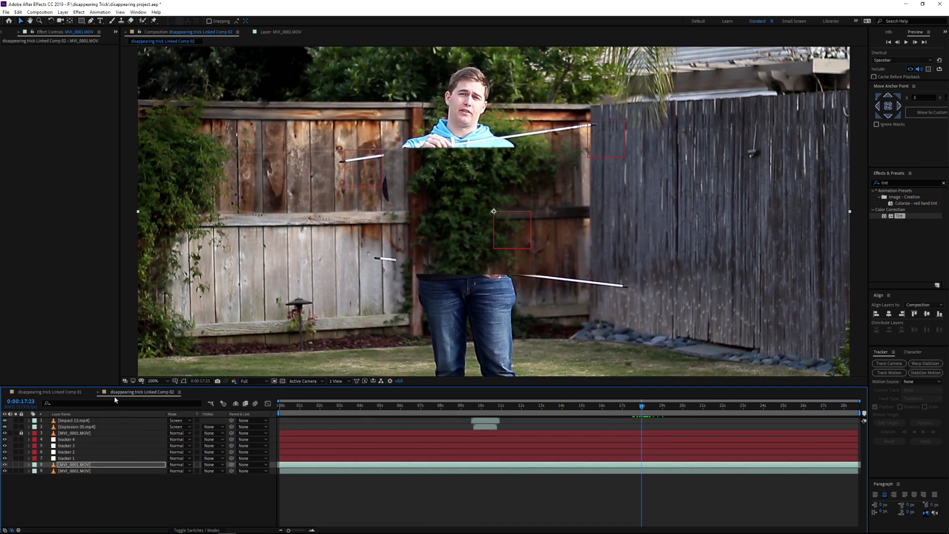
pyautogui.click(47, 391)
pyautogui.click(622, 408)
pyautogui.moveTo(622, 409); pyautogui.dragTo(614, 409)
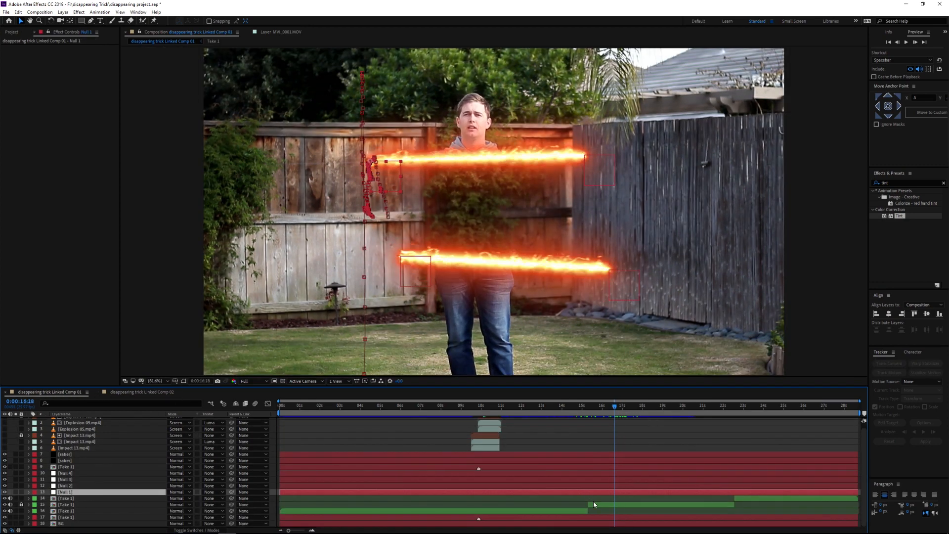
pyautogui.press('p')
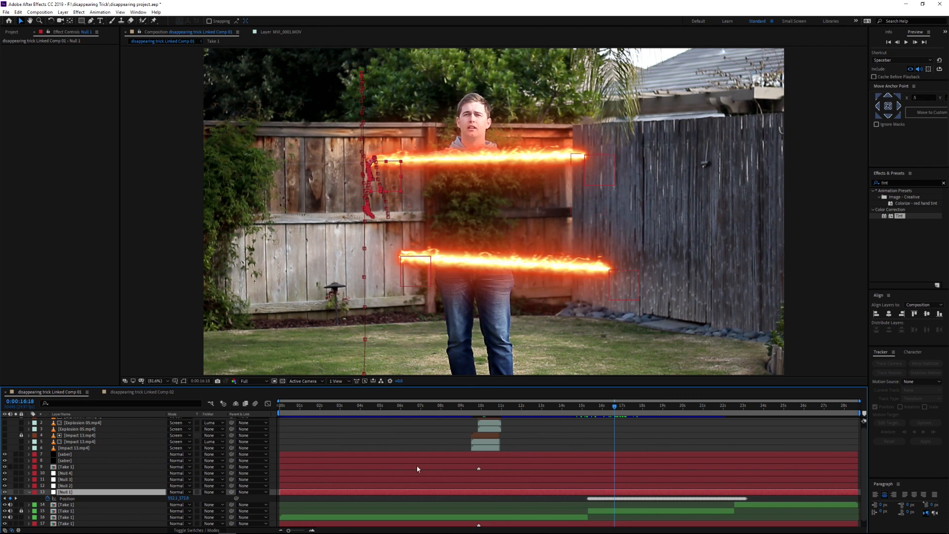
# Step: Reveal the upper stick's modified saber properties and pick-whip the Core Start expression to Null 1's Position
pyautogui.click(65, 461)
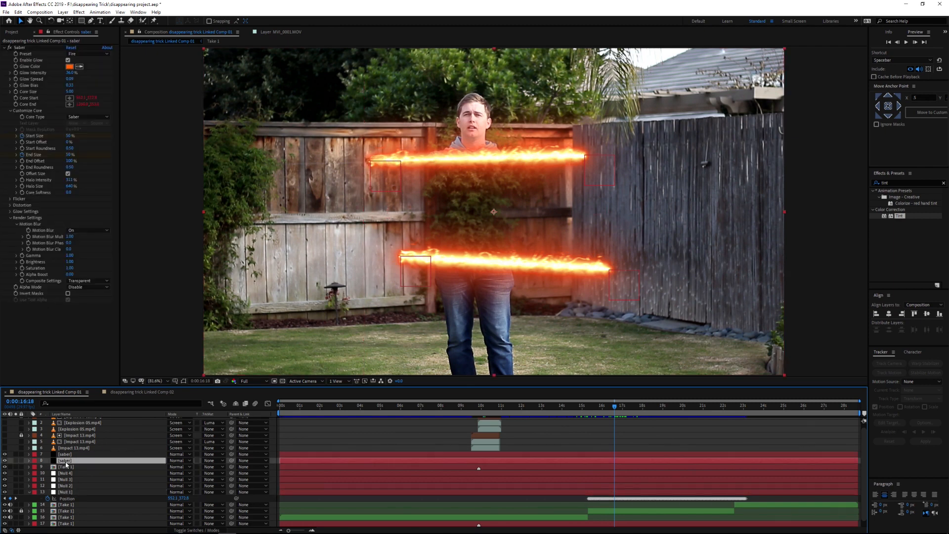
pyautogui.click(5, 461)
pyautogui.click(5, 460)
pyautogui.click(41, 99)
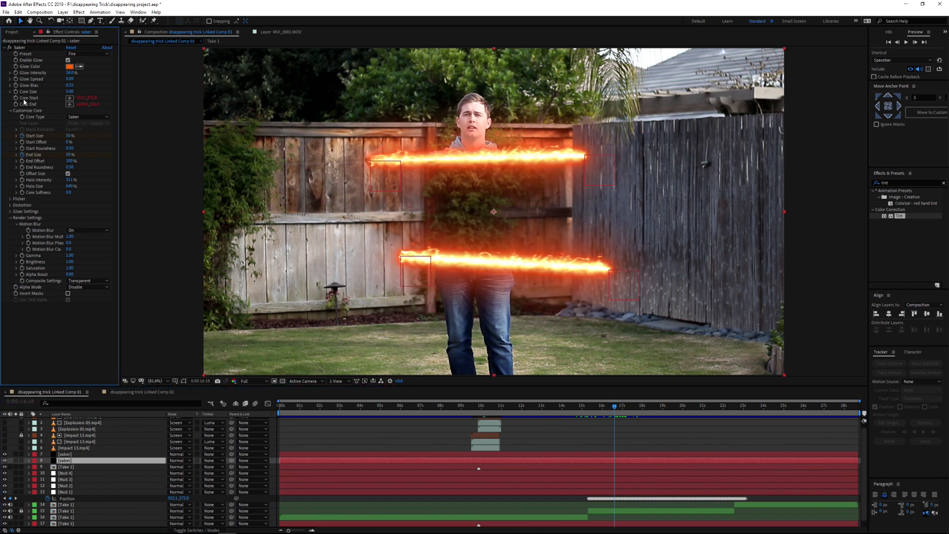
pyautogui.click(77, 461)
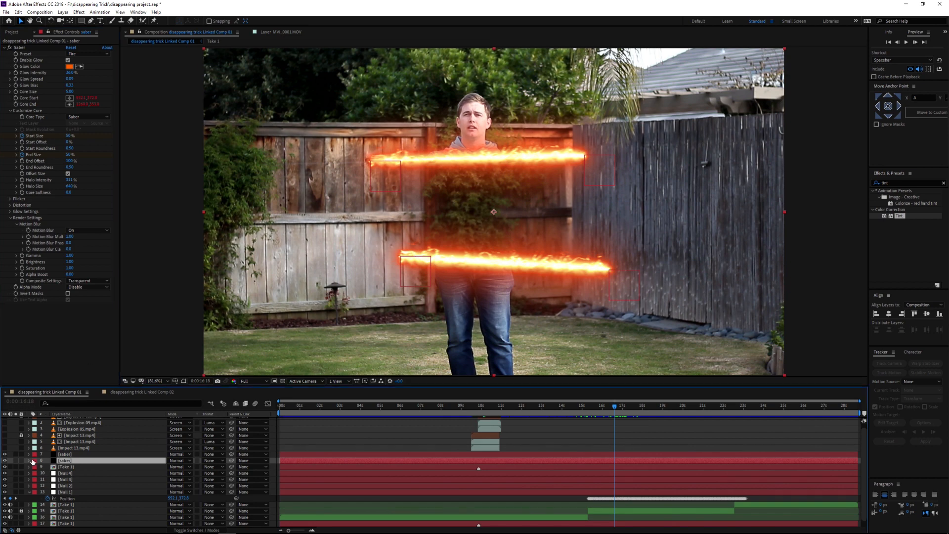
pyautogui.press('u')
pyautogui.press('u')
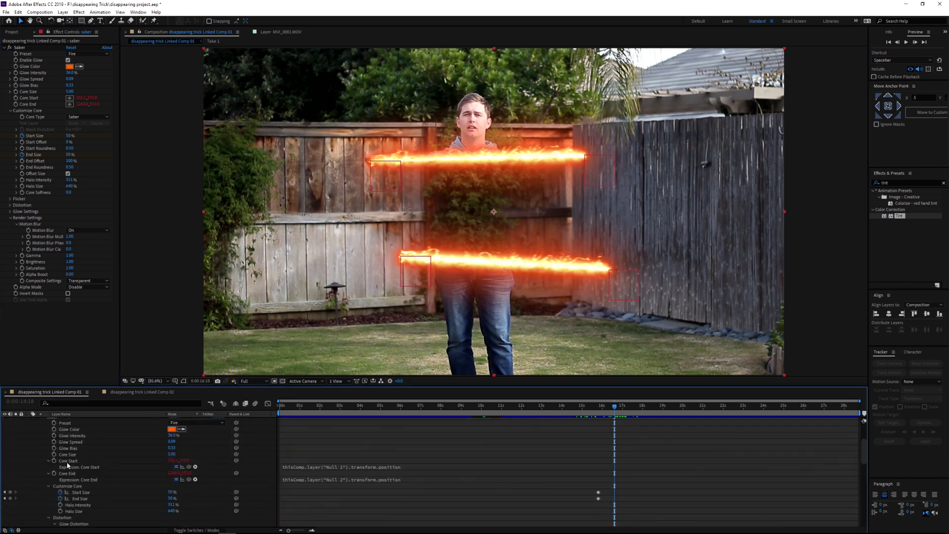
pyautogui.click(202, 470)
pyautogui.moveTo(188, 467); pyautogui.dragTo(79, 499)
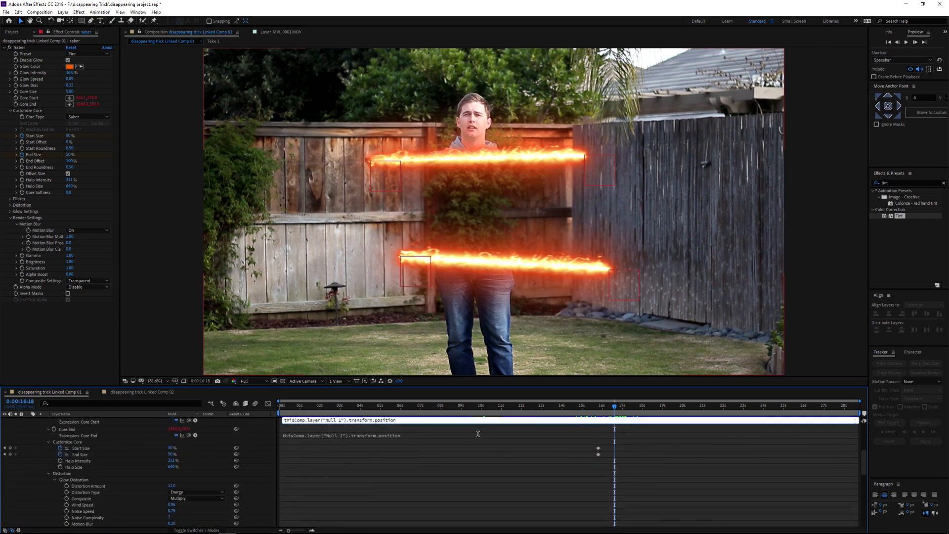
pyautogui.click(520, 470)
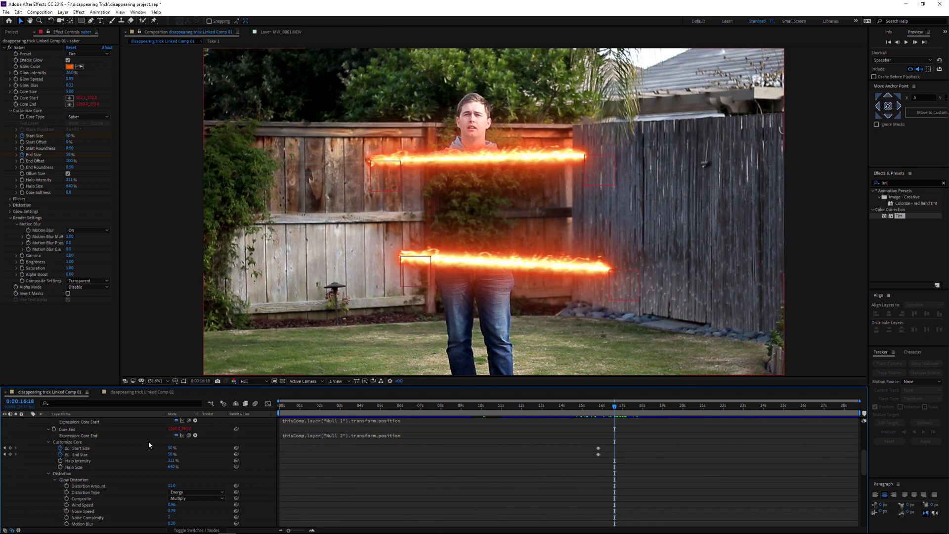
# Step: Locate the upper saber's Core End expression and reveal Null 2's Position keyframes
pyautogui.click(72, 430)
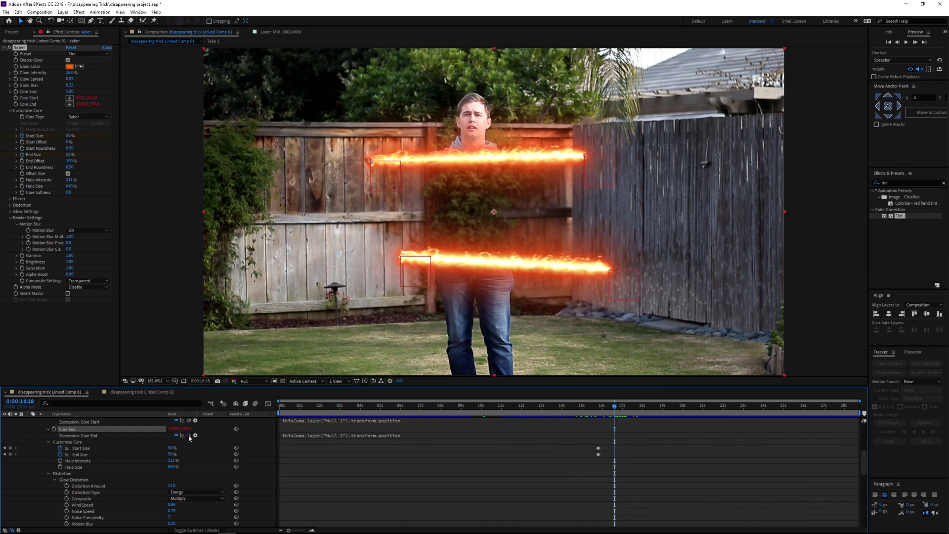
pyautogui.scroll(-10, 174, 464)
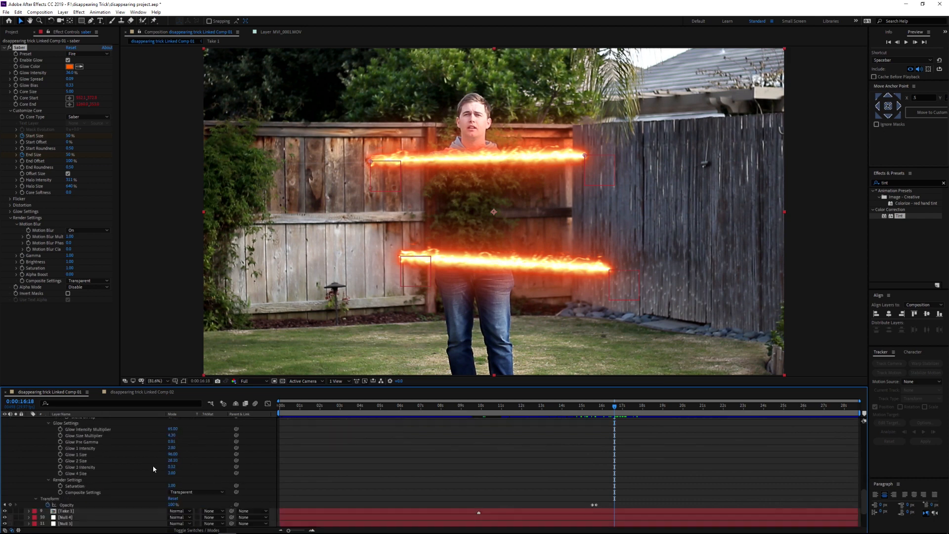
pyautogui.click(66, 479)
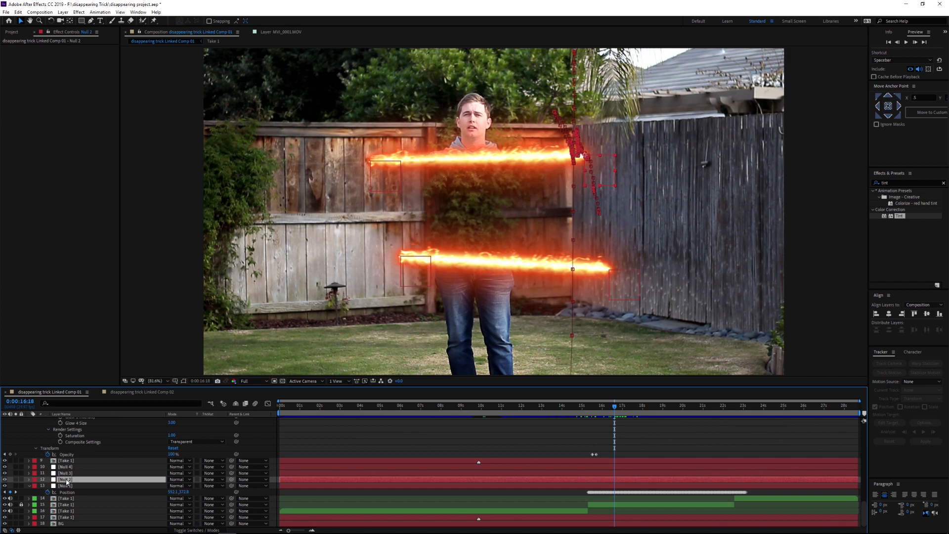
pyautogui.press('p')
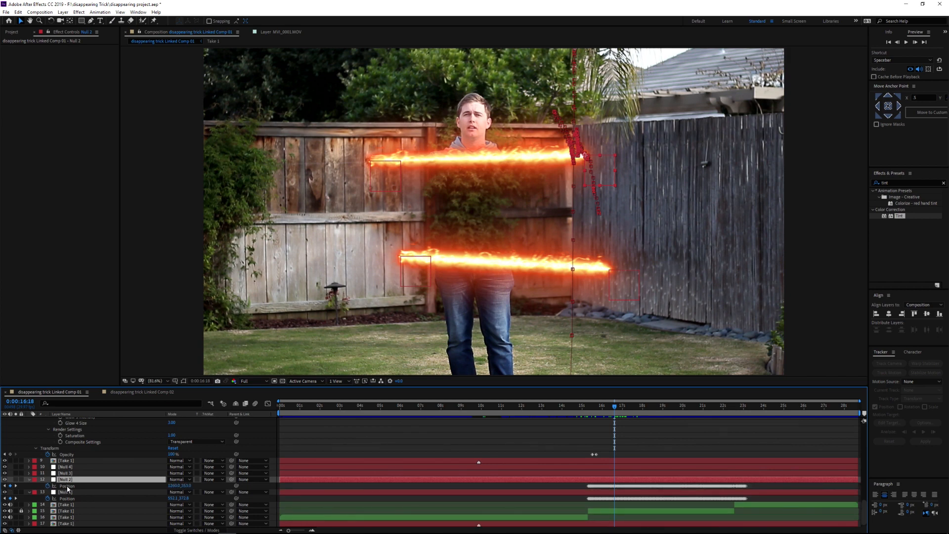
# Step: Remove the upper saber's Core End expression, move its end point freely above the stick, and relink it to Null 2's Position
pyautogui.scroll(10, 67, 489)
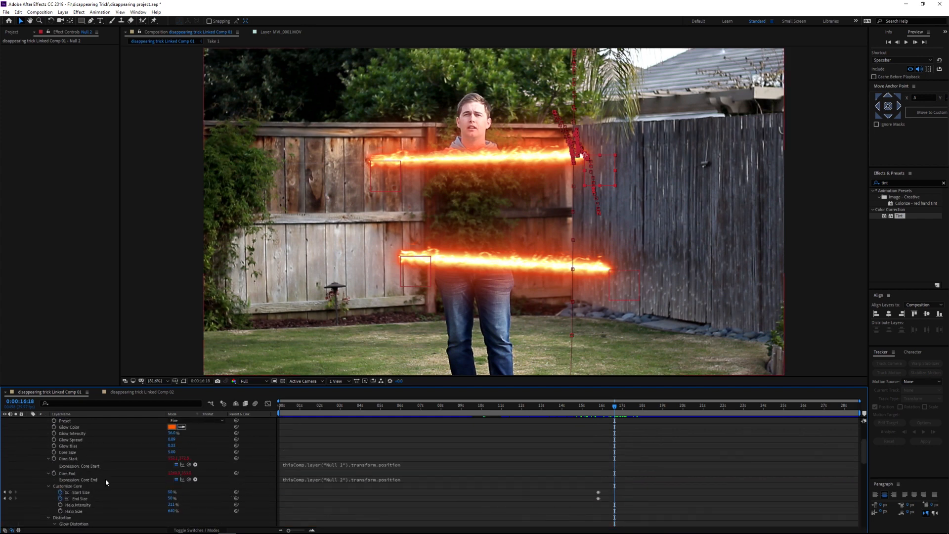
pyautogui.click(66, 473)
pyautogui.click(586, 157)
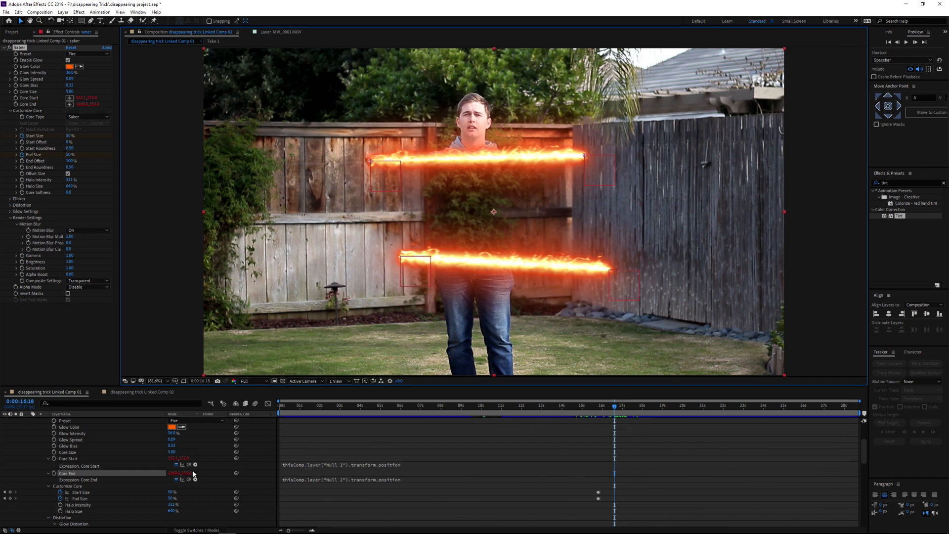
pyautogui.keyDown('alt'); pyautogui.click(54, 473); pyautogui.keyUp('alt')
pyautogui.moveTo(570, 161); pyautogui.dragTo(567, 117)
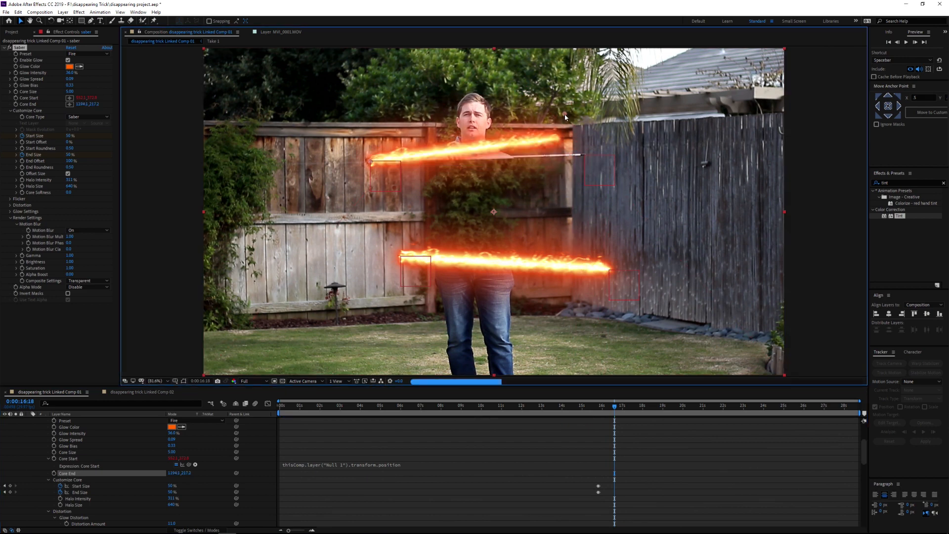
pyautogui.keyDown('alt'); pyautogui.click(54, 473); pyautogui.keyUp('alt')
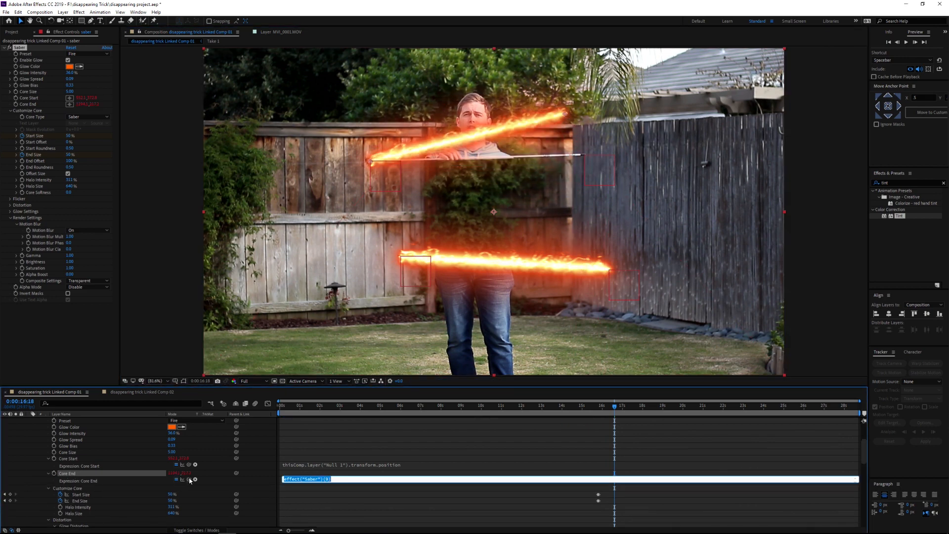
pyautogui.moveTo(190, 480); pyautogui.dragTo(92, 491)
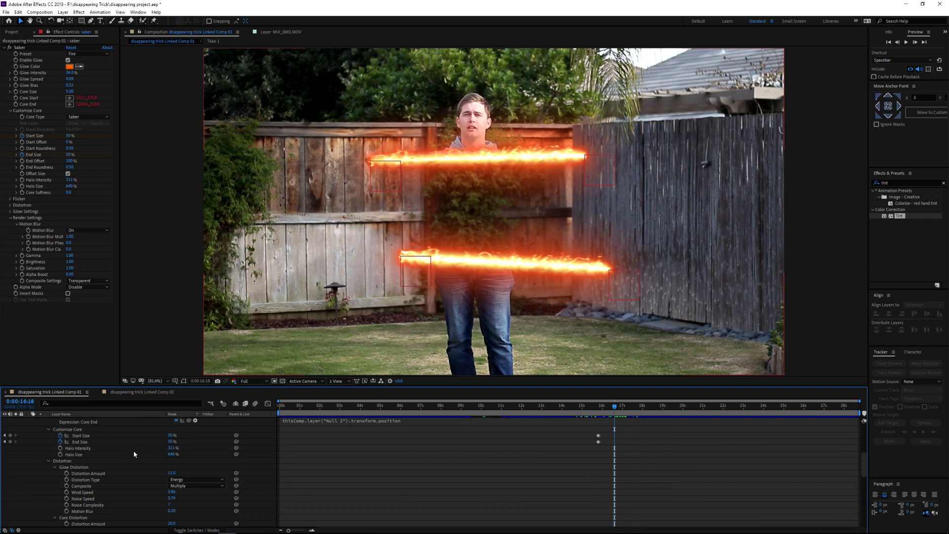
# Step: Expand the lower stick's saber properties, examine its Core Start and Core End expressions, and collapse the layer
pyautogui.scroll(10, 138, 450)
pyautogui.click(68, 464)
pyautogui.click(68, 460)
pyautogui.press('e')
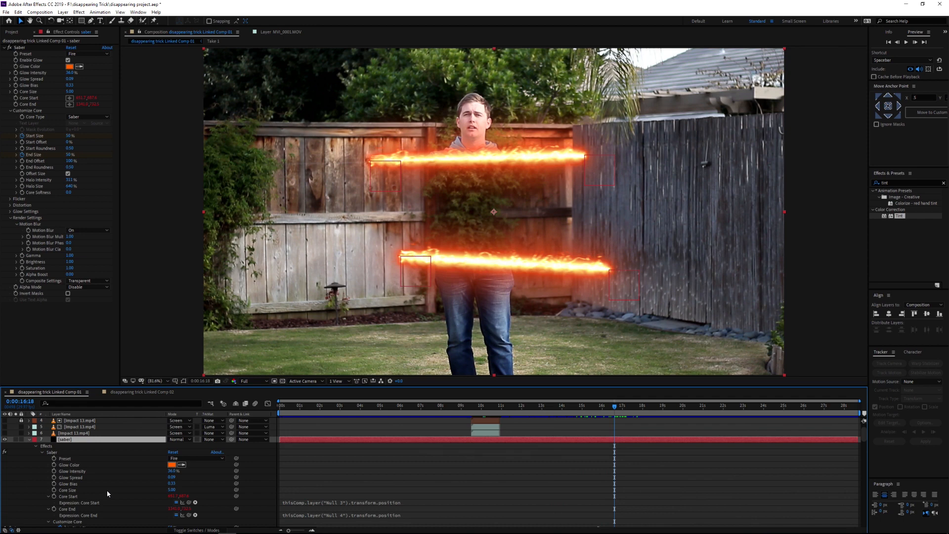
pyautogui.scroll(-3, 148, 474)
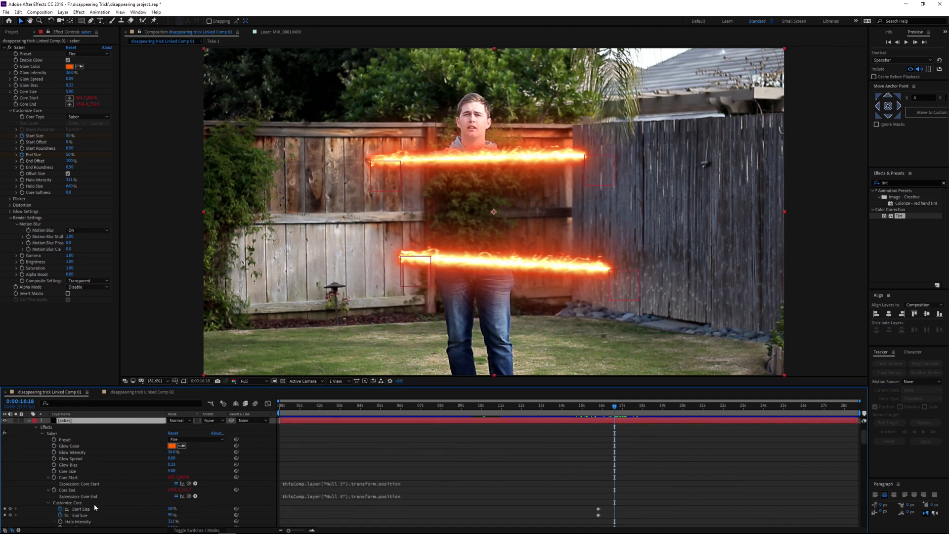
pyautogui.click(69, 490)
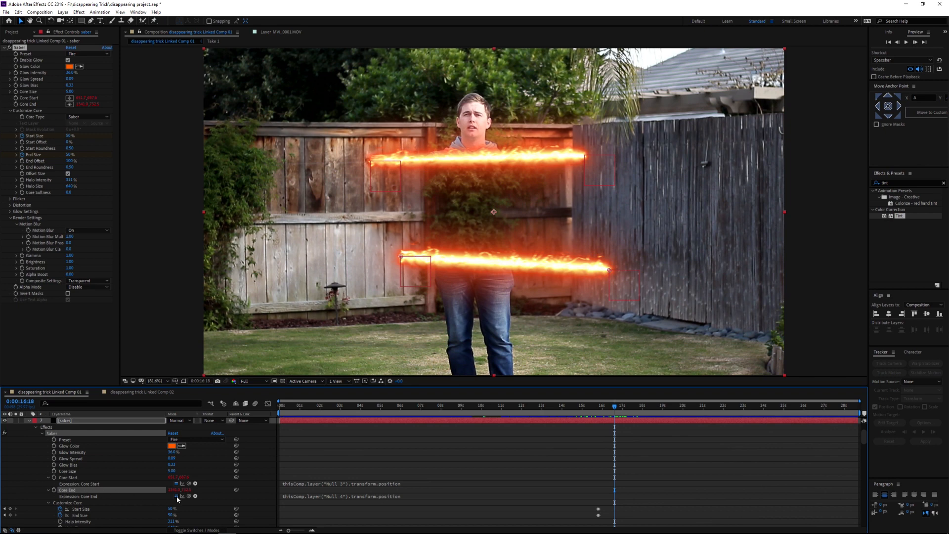
pyautogui.click(30, 420)
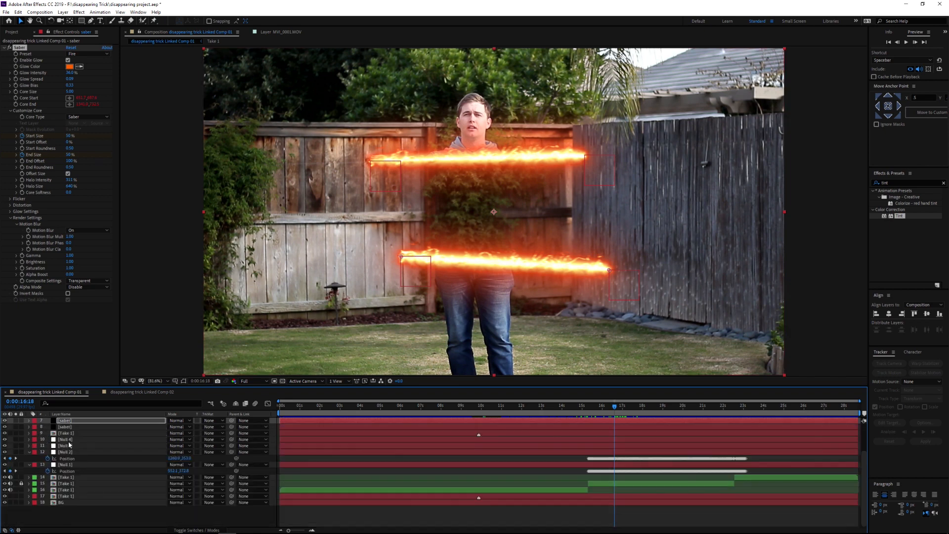
# Step: Scrub forward to 0:00:22:15 to check how the saber glow follows the upper stick as it rises
pyautogui.scroll(3, 69, 445)
pyautogui.moveTo(614, 406); pyautogui.dragTo(690, 425)
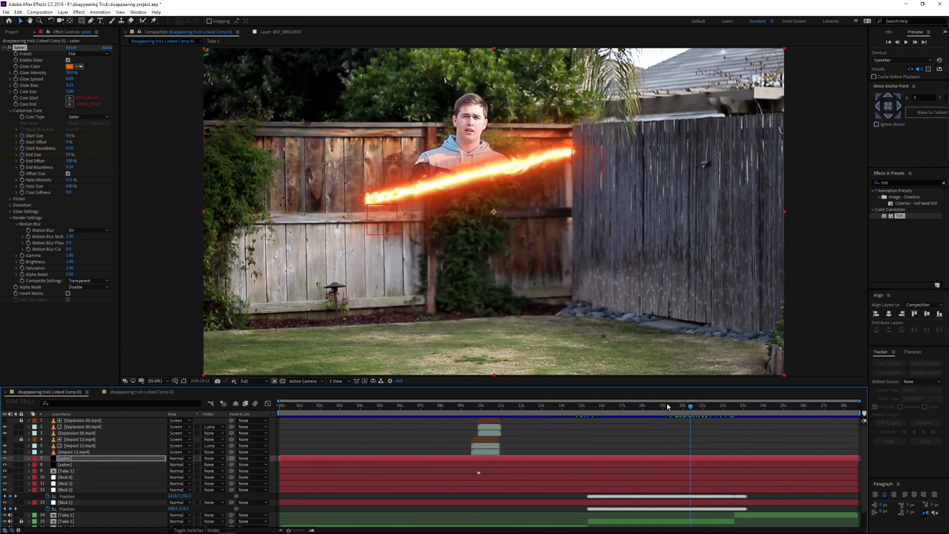
pyautogui.moveTo(692, 406); pyautogui.dragTo(733, 409)
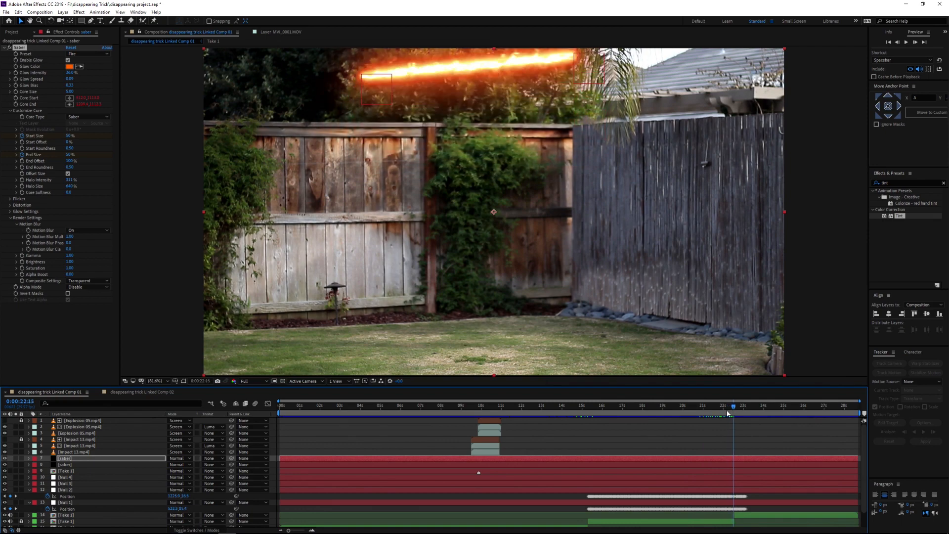
# Step: In disappearing trick Linked Comp 02 at 0:00:22:15, adjust the mask on MVI_0001.MOV layer 8 to span the area below the raised stick
pyautogui.click(144, 391)
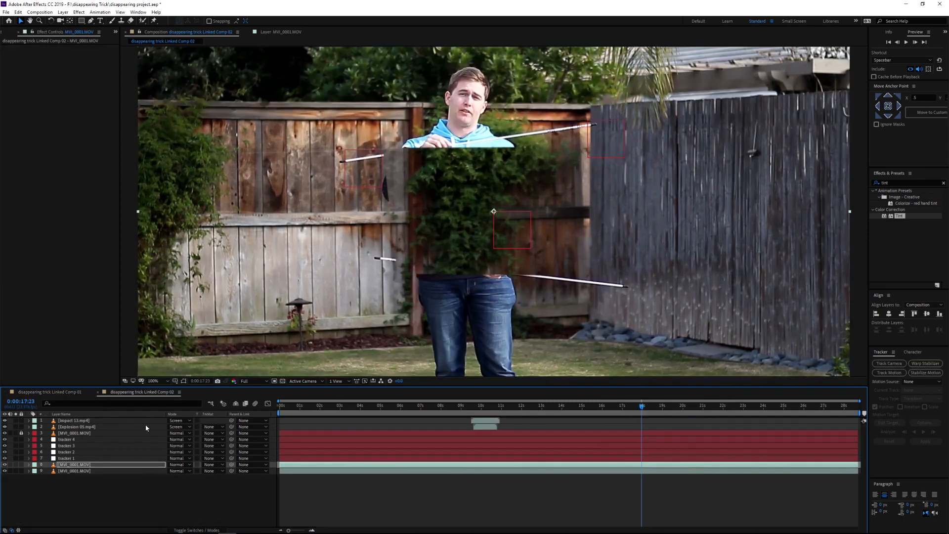
pyautogui.click(75, 467)
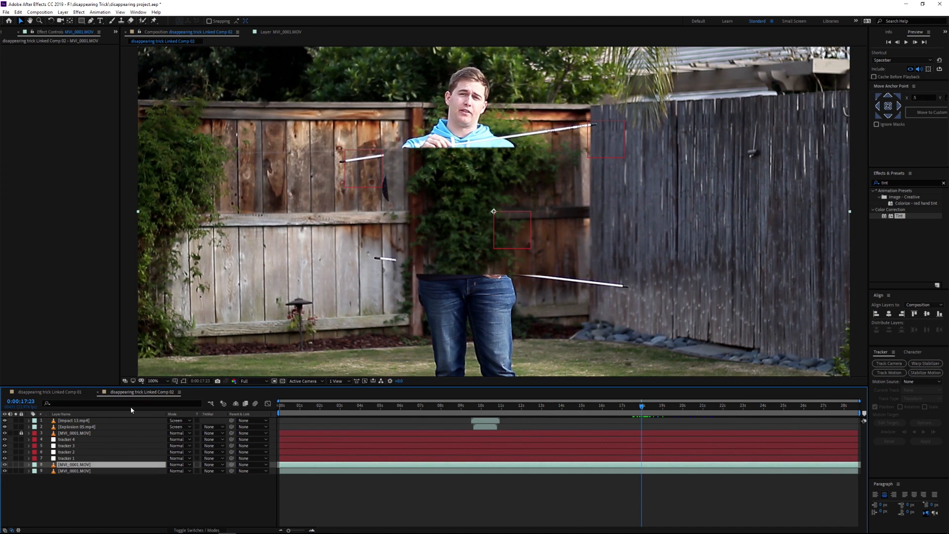
pyautogui.moveTo(645, 406); pyautogui.dragTo(736, 395)
pyautogui.moveTo(493, 147); pyautogui.dragTo(490, 100)
pyautogui.moveTo(376, 253); pyautogui.dragTo(372, 253)
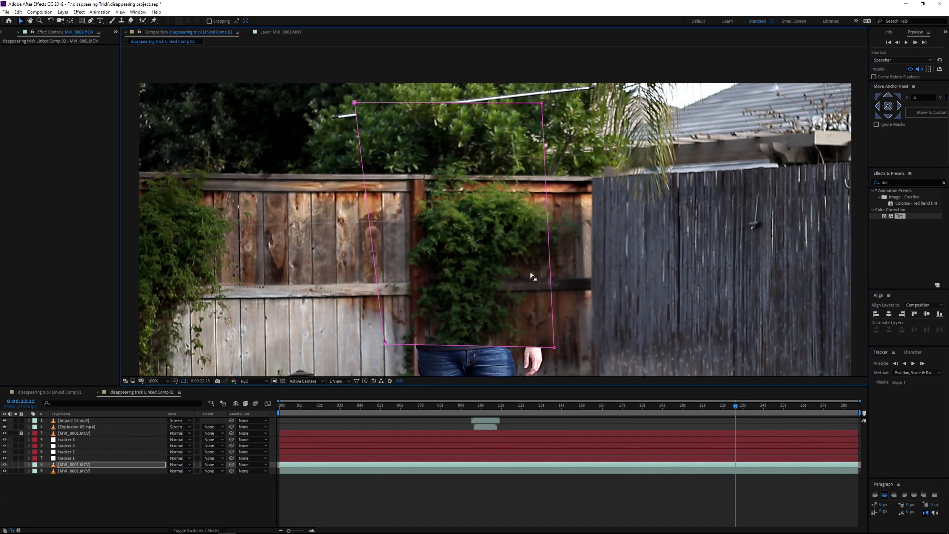
# Step: Extend the layer 8 MVI_0001.MOV mask below the frame's lower edge to cover the legs, and check it at 0:00:22:20
pyautogui.moveTo(550, 276); pyautogui.dragTo(554, 277)
pyautogui.moveTo(499, 327); pyautogui.dragTo(484, 356)
pyautogui.moveTo(457, 128); pyautogui.dragTo(479, 270)
pyautogui.scroll(-2, 479, 270)
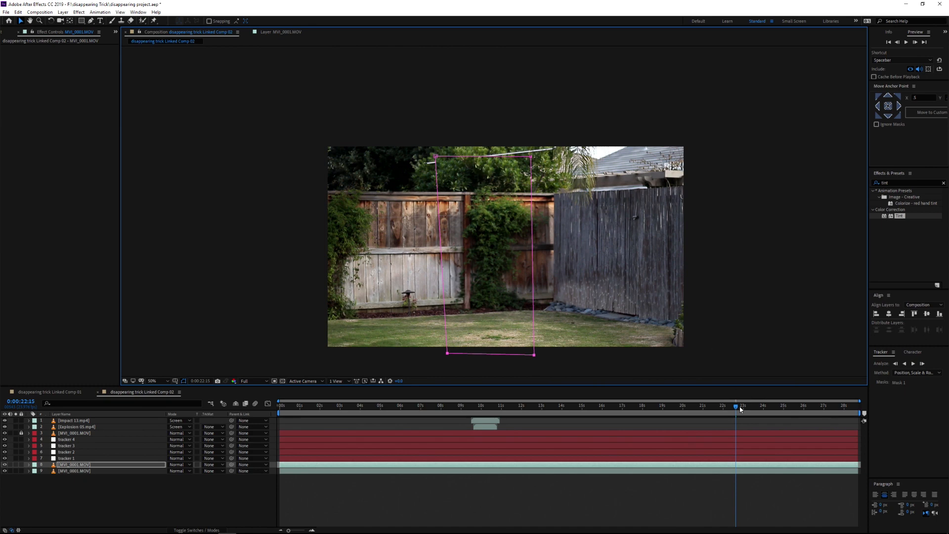
pyautogui.moveTo(737, 409); pyautogui.dragTo(740, 409)
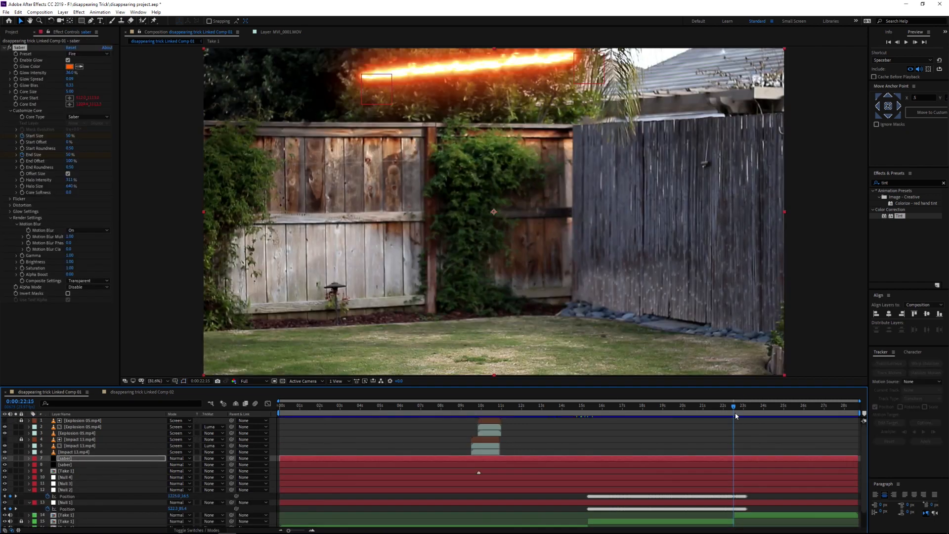
# Step: In disappearing trick Linked Comp 01, move to 0:00:22:26 and briefly hide the layer 8 saber to inspect the stick beneath its glow
pyautogui.moveTo(736, 409); pyautogui.dragTo(743, 409)
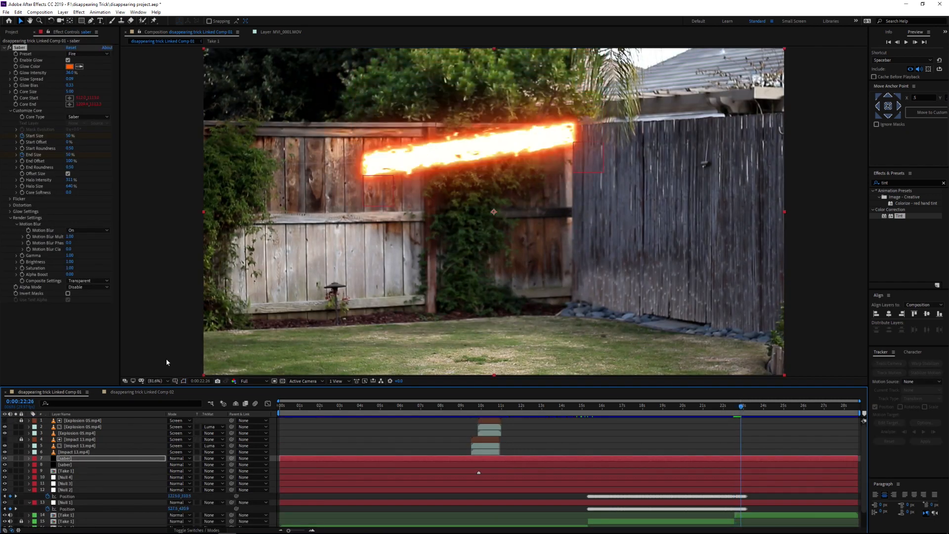
pyautogui.click(5, 465)
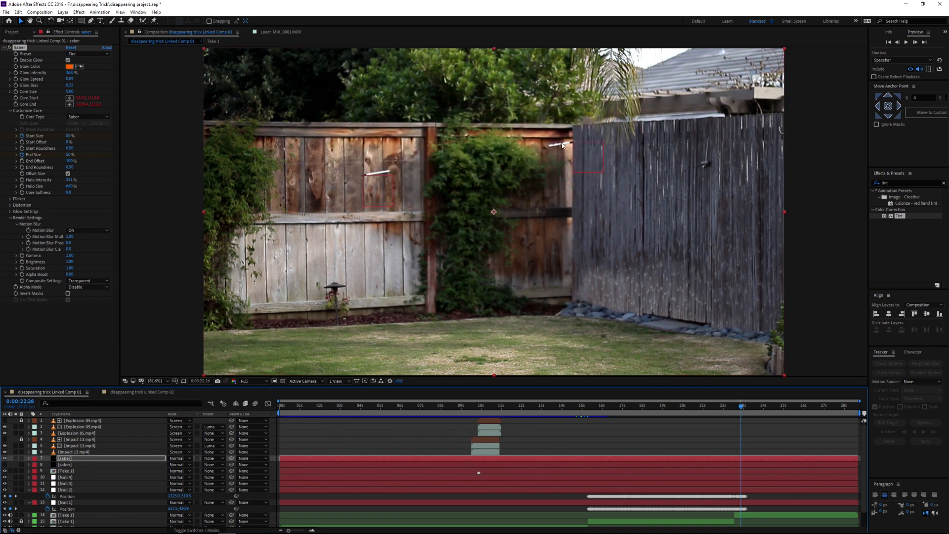
pyautogui.click(5, 465)
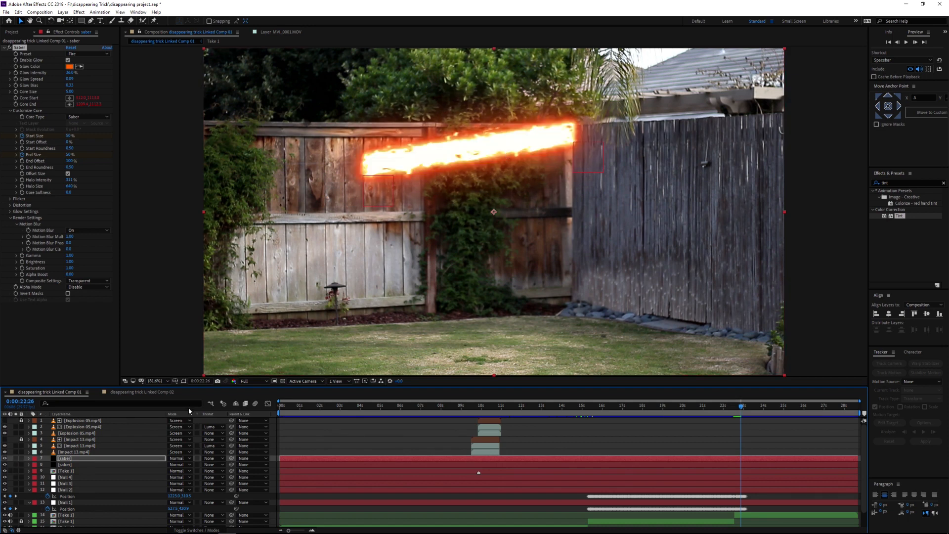
# Step: In disappearing trick Linked Comp 02, deselect the masked layer and scrub to 0:00:23:20 to check the masked footage as the stick falls
pyautogui.click(157, 393)
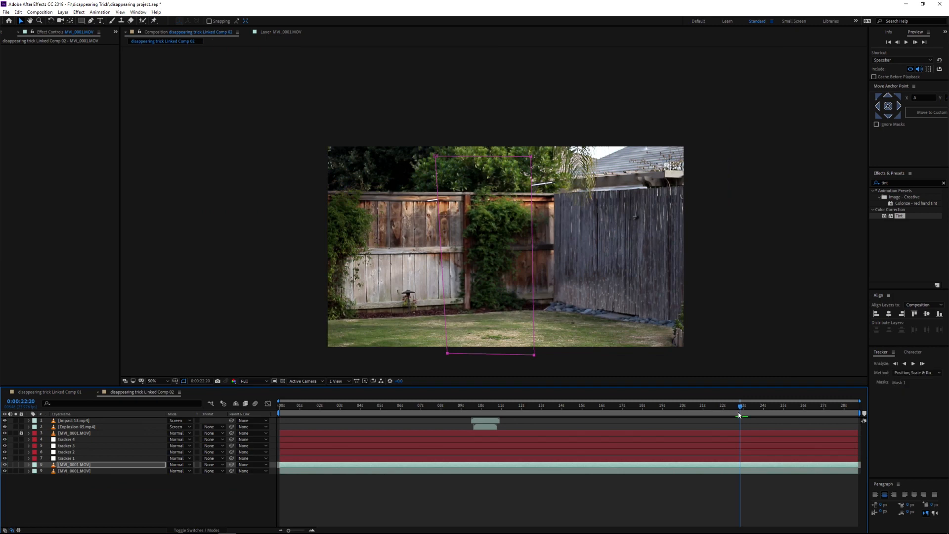
pyautogui.moveTo(741, 407)
pyautogui.mouseDown()
pyautogui.moveTo(755, 409)
pyautogui.moveTo(706, 408)
pyautogui.moveTo(756, 411)
pyautogui.mouseUp()
pyautogui.click(736, 491)
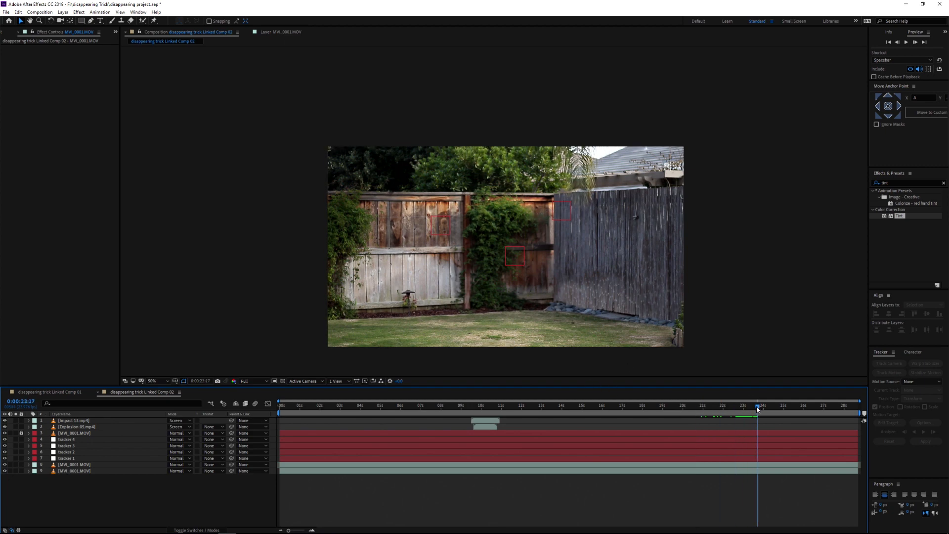
pyautogui.moveTo(757, 410); pyautogui.dragTo(760, 410)
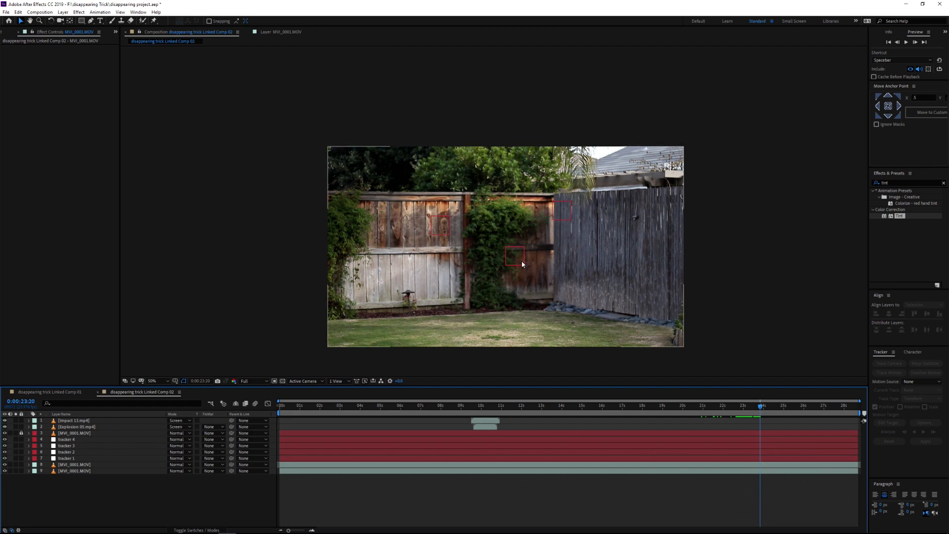